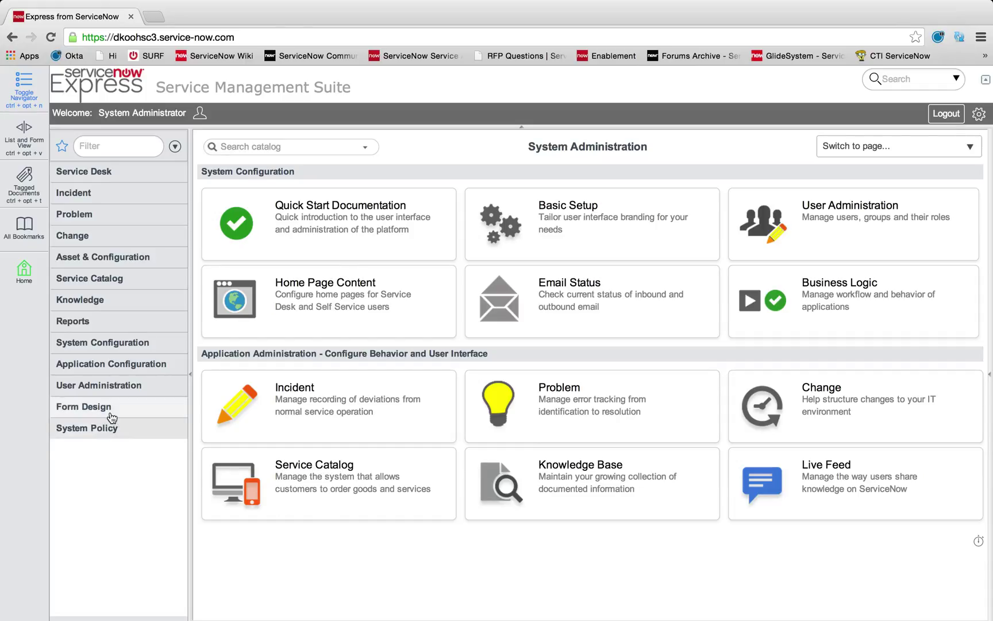
Expand Form Design in the application navigator and open its Form Designs list.
left_click(119, 409)
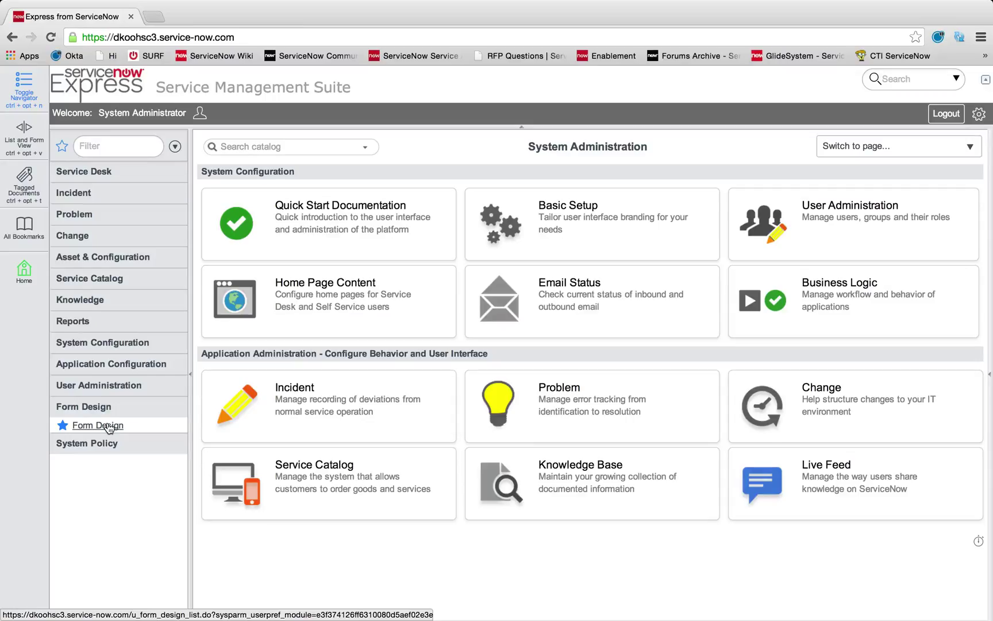
left_click(109, 427)
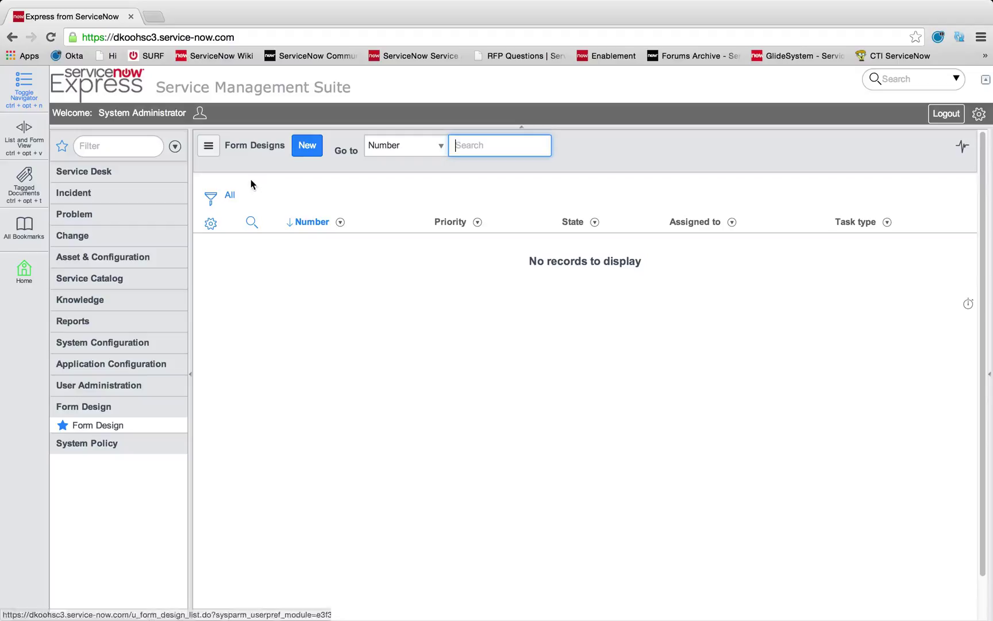
Create new Form Design record FD0001004 and bring up the form header's configuration menu.
left_click(307, 151)
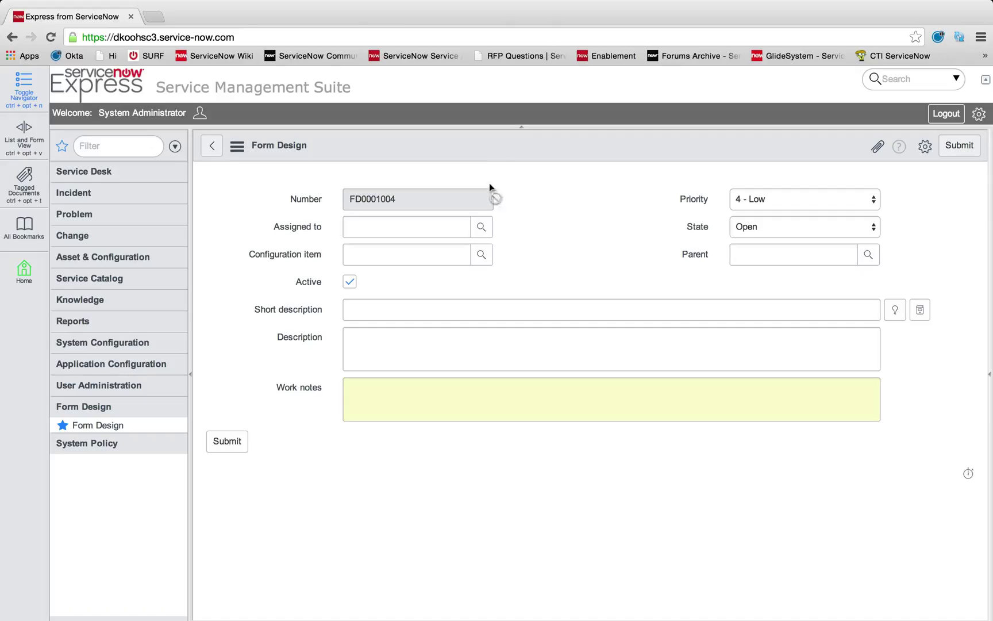
right_click(503, 147)
Bring up the Configure submenu holding the Form Design option.
mouse_move(537, 180)
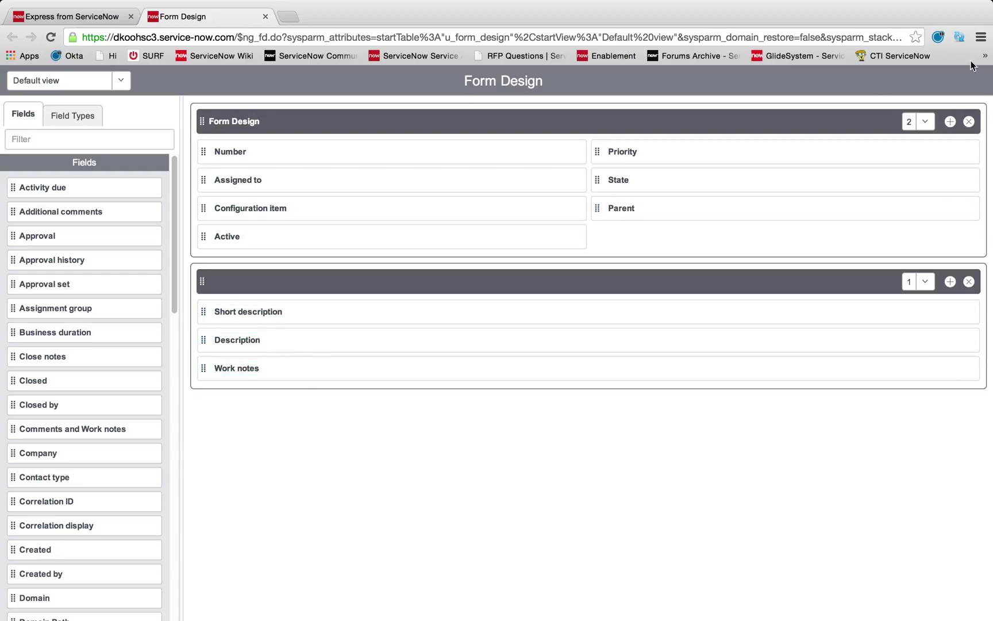
Add a New Section to the form layout and set it to one column.
left_click(950, 121)
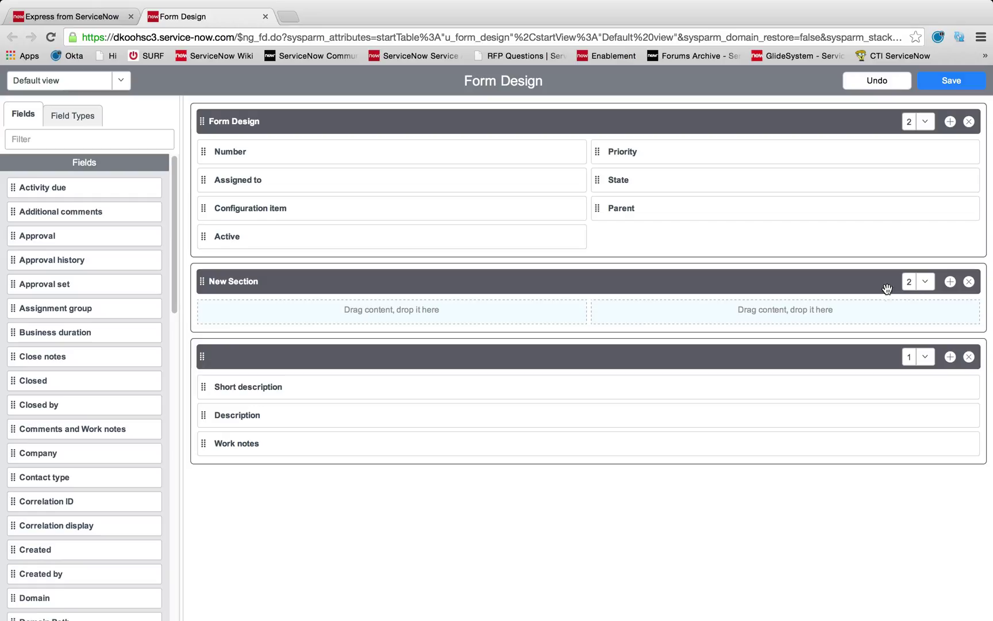
left_click(925, 282)
left_click(917, 302)
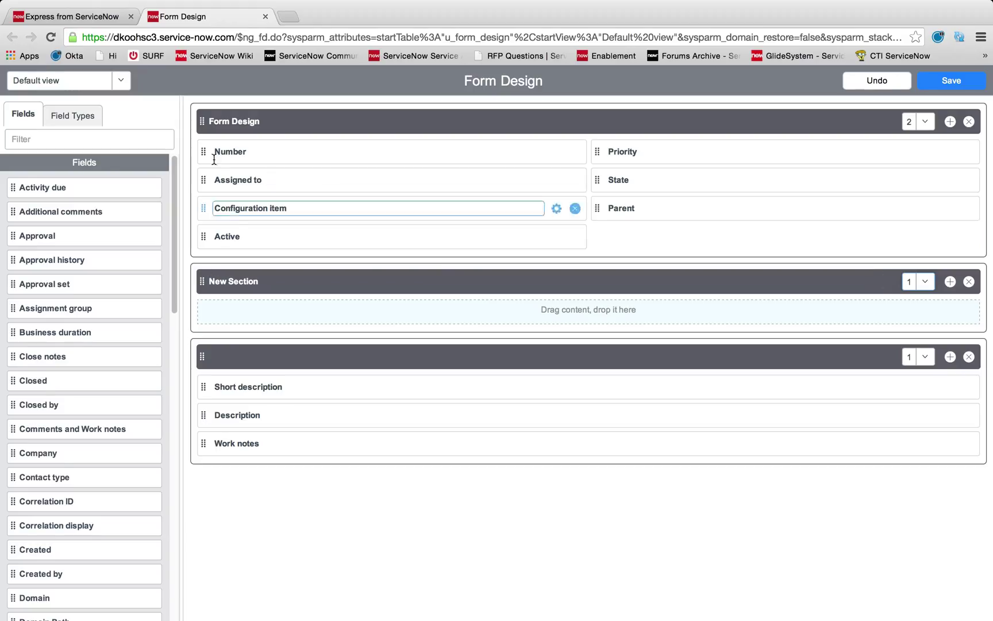
Browse the existing Fields list, then return to the Field Types list and scroll it.
left_click(89, 115)
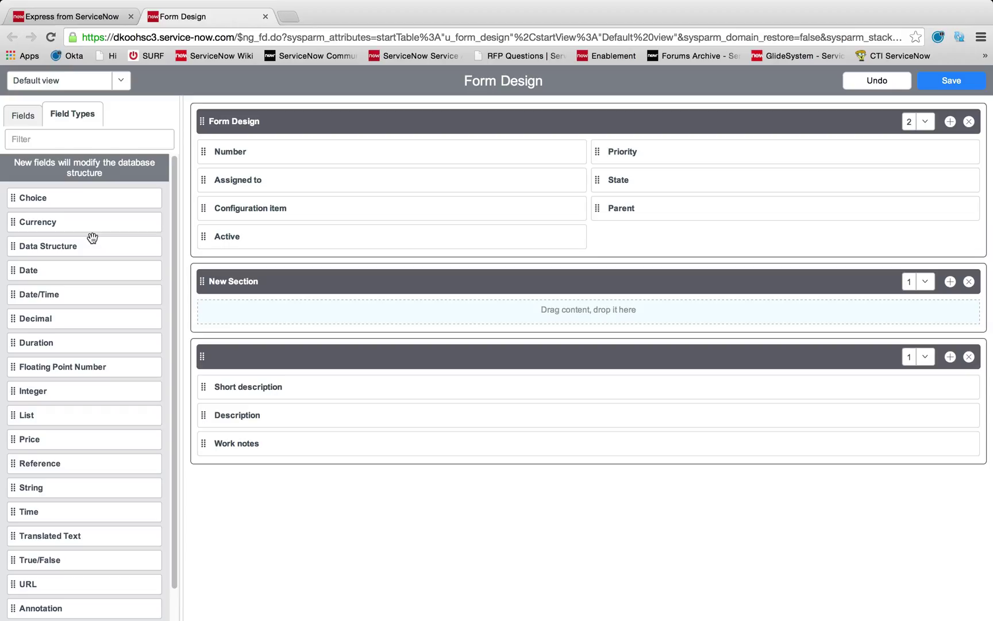
left_click(24, 118)
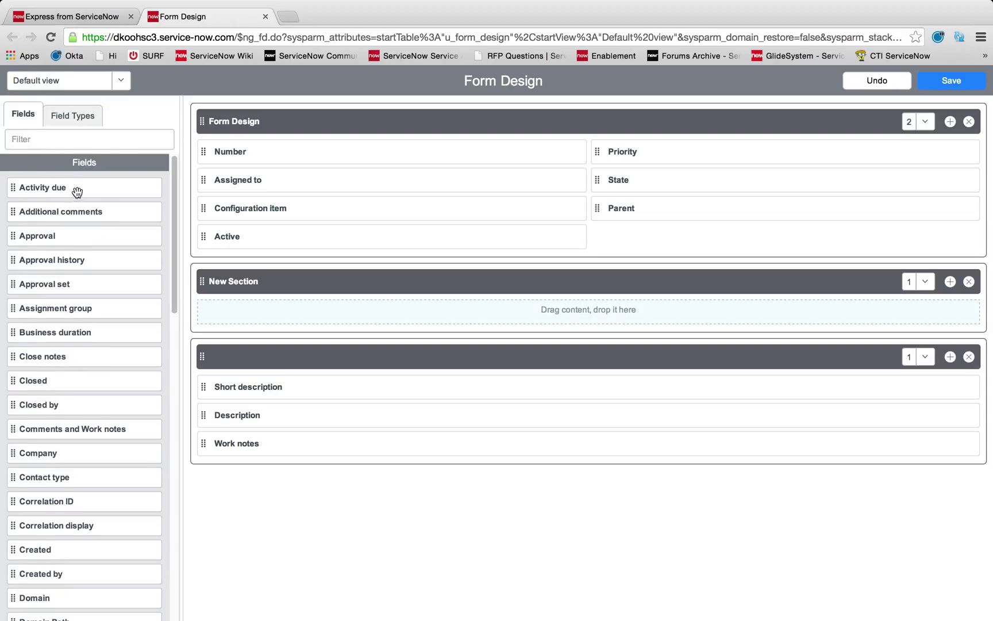
scroll(81, 190, "down", 10)
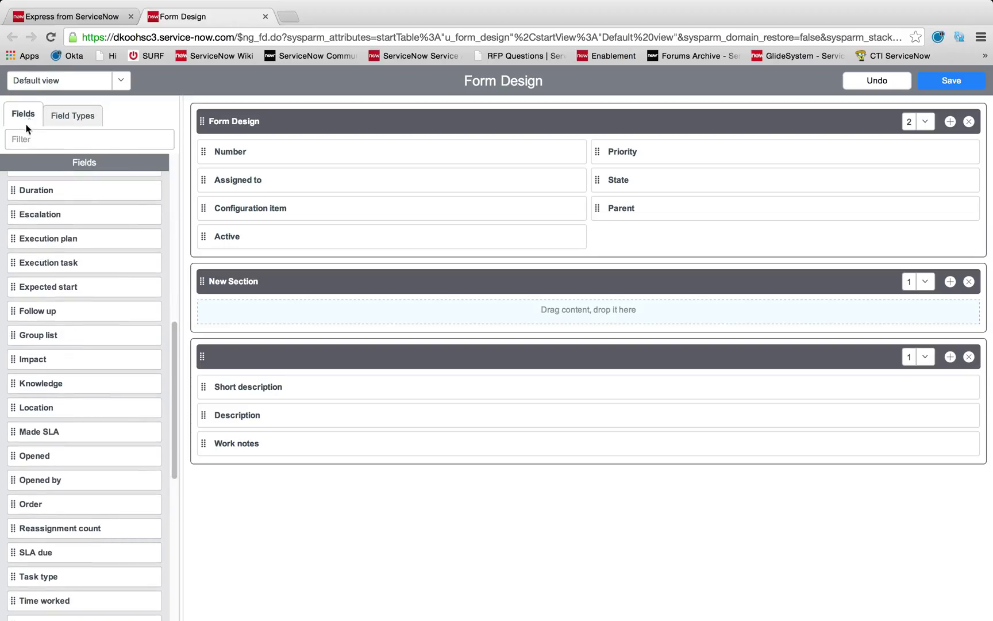
scroll(103, 258, "down", 10)
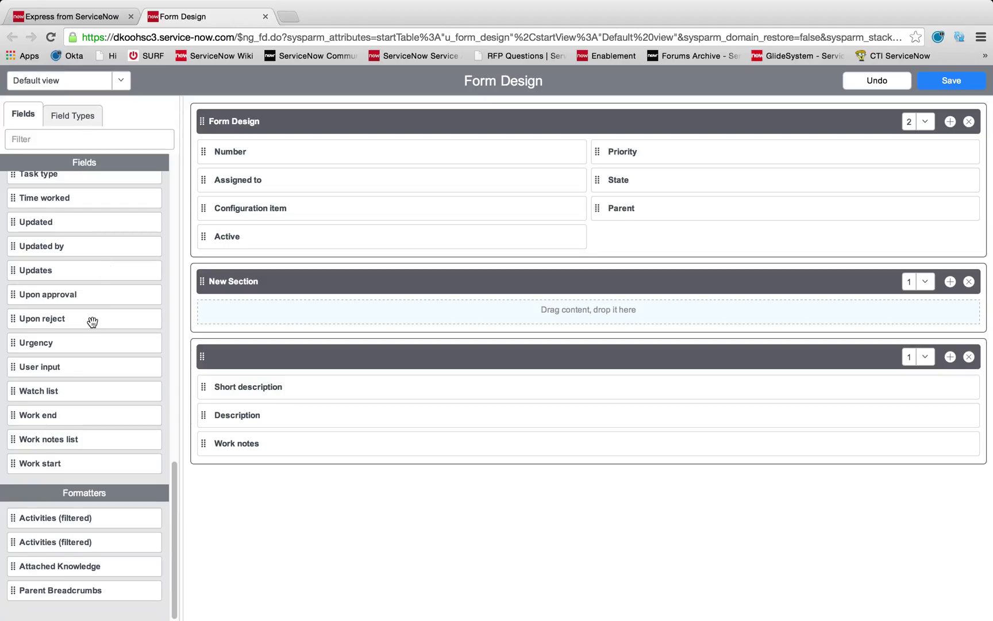
scroll(94, 313, "up", 20)
left_click(79, 123)
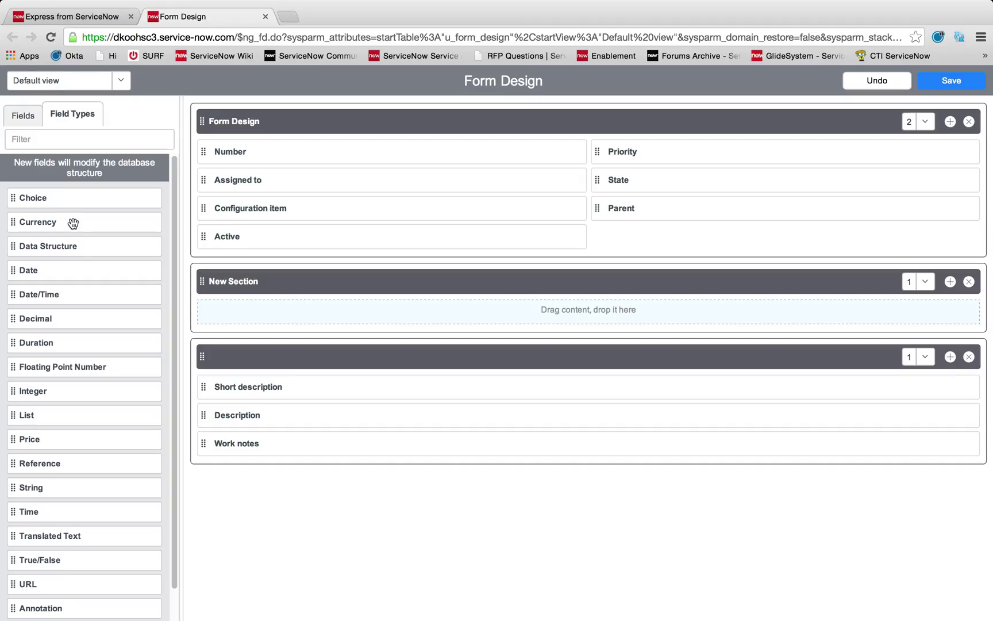
scroll(89, 292, "down", 2)
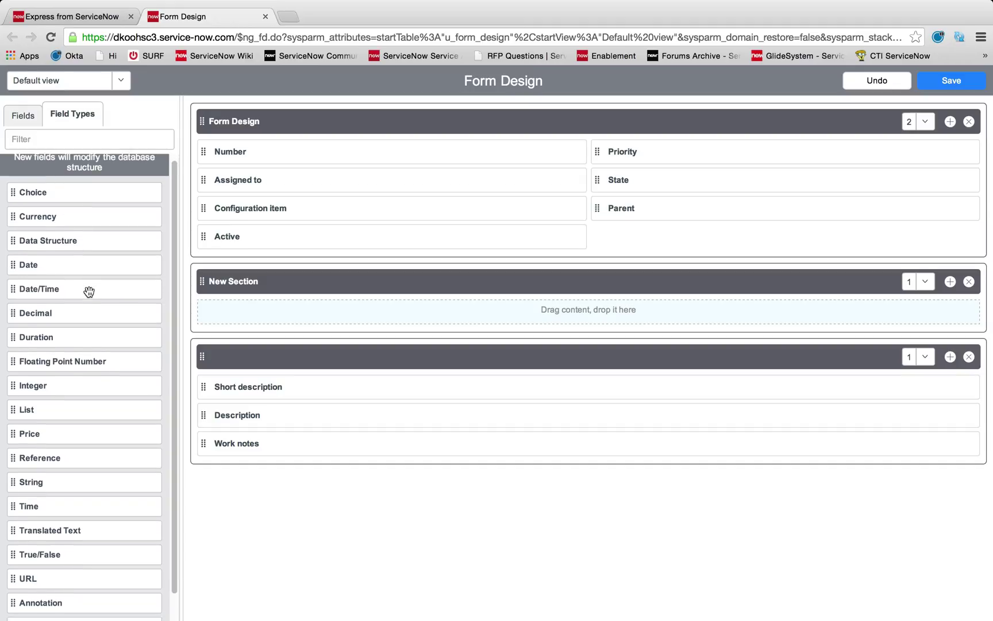
scroll(89, 291, "down", 1)
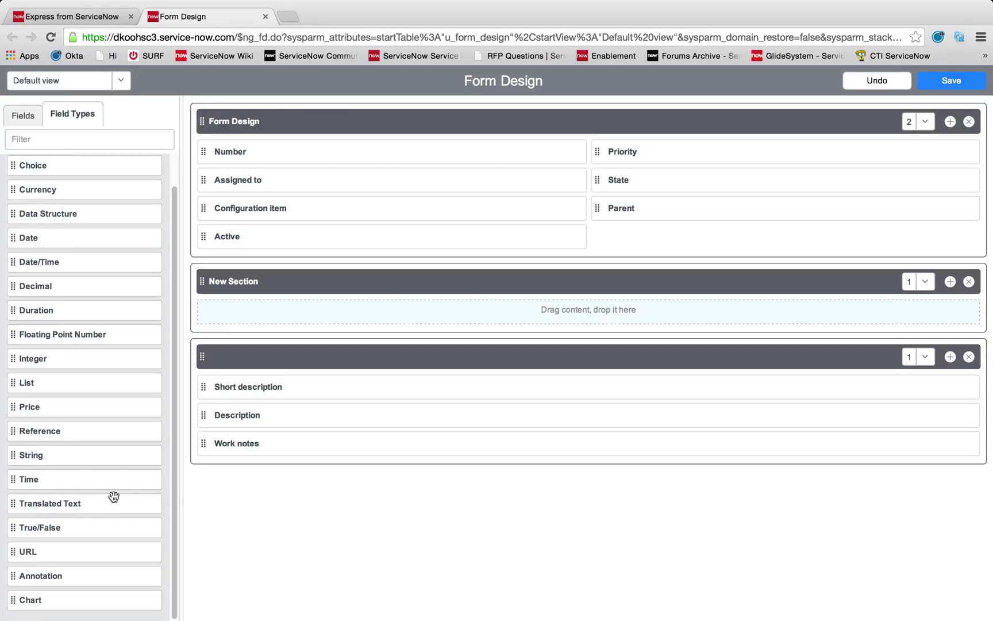
Filter field types by 'tr' and add a True/False field labelled 'Sample Checkbox'.
left_click(69, 133)
type("tr")
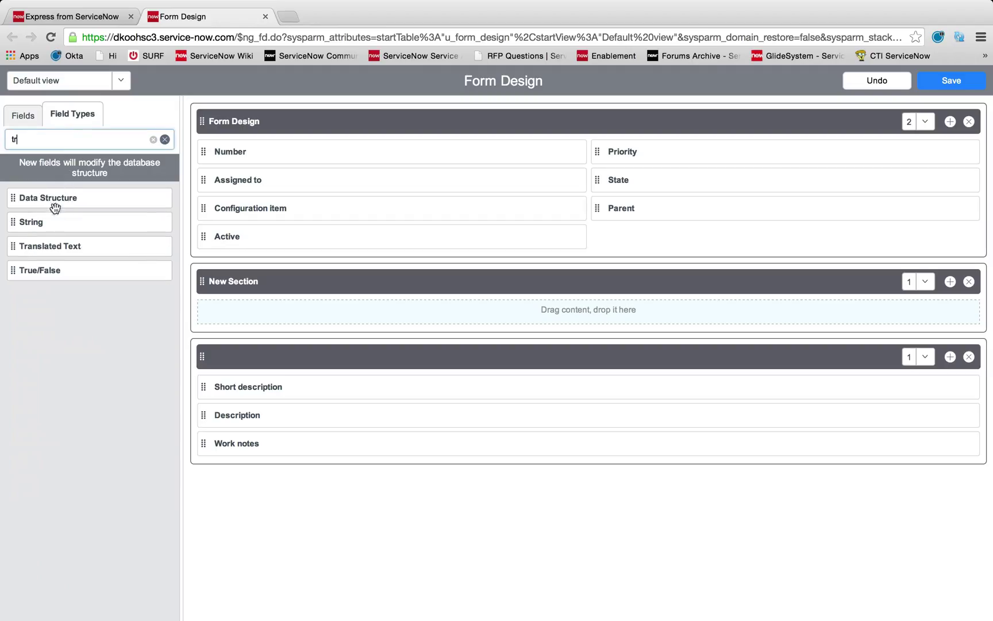
left_click_drag(38, 270, 322, 314)
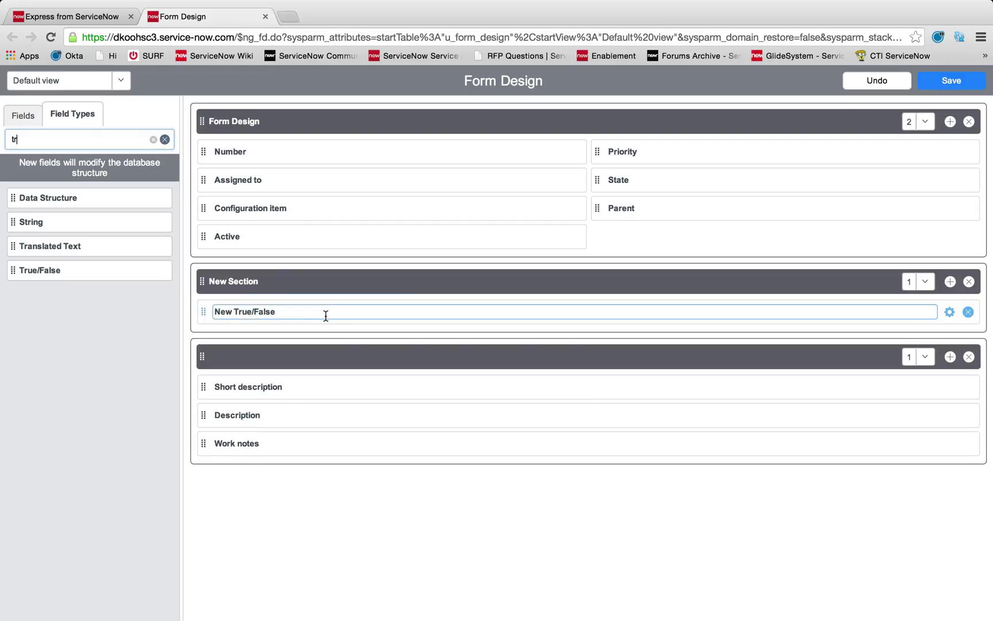
triple_click(256, 311)
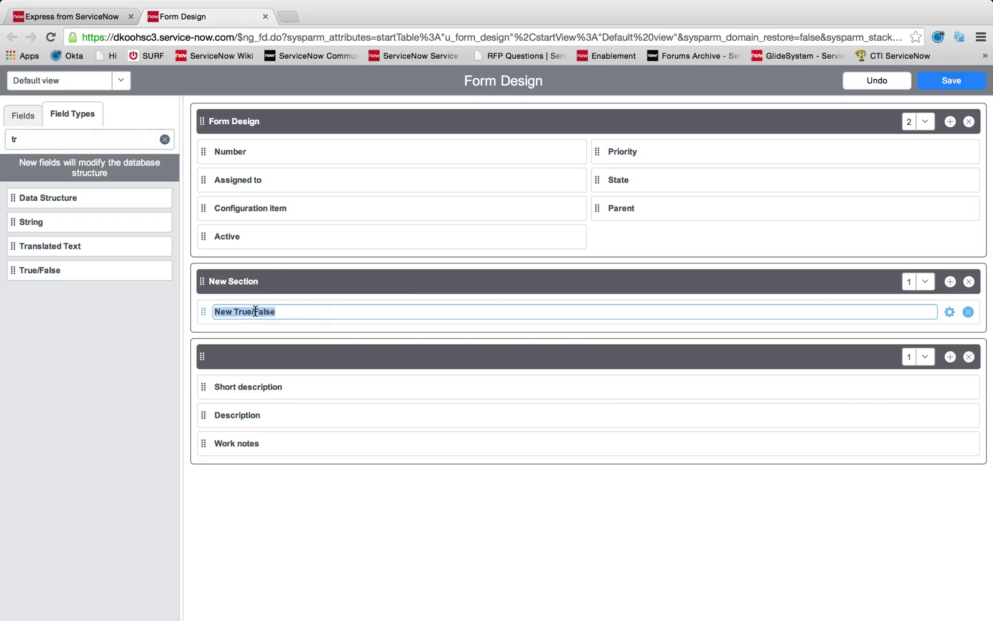
type("Samp")
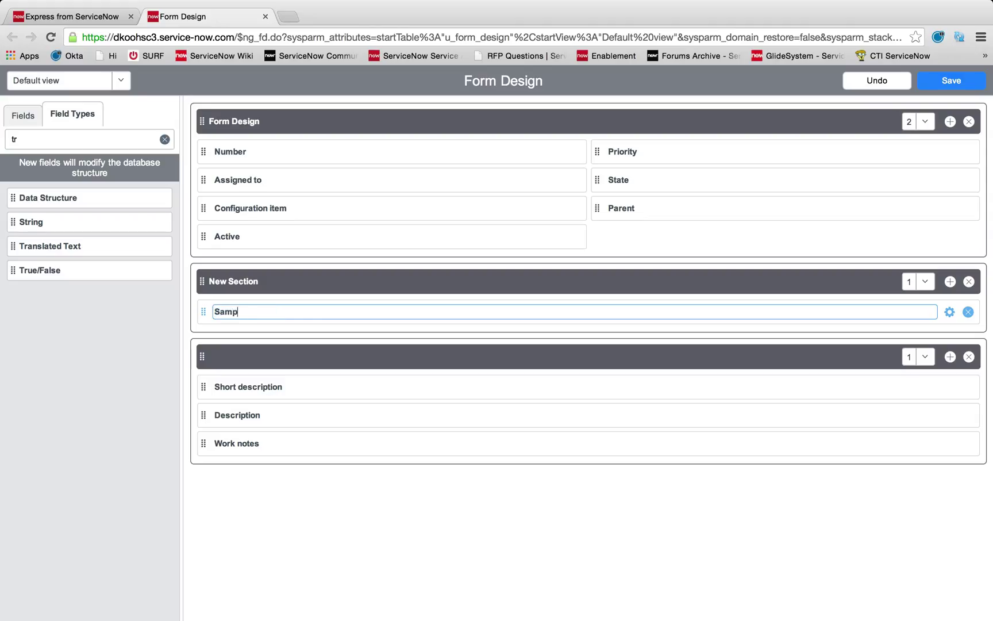
type("le Checkbox")
left_click(288, 323)
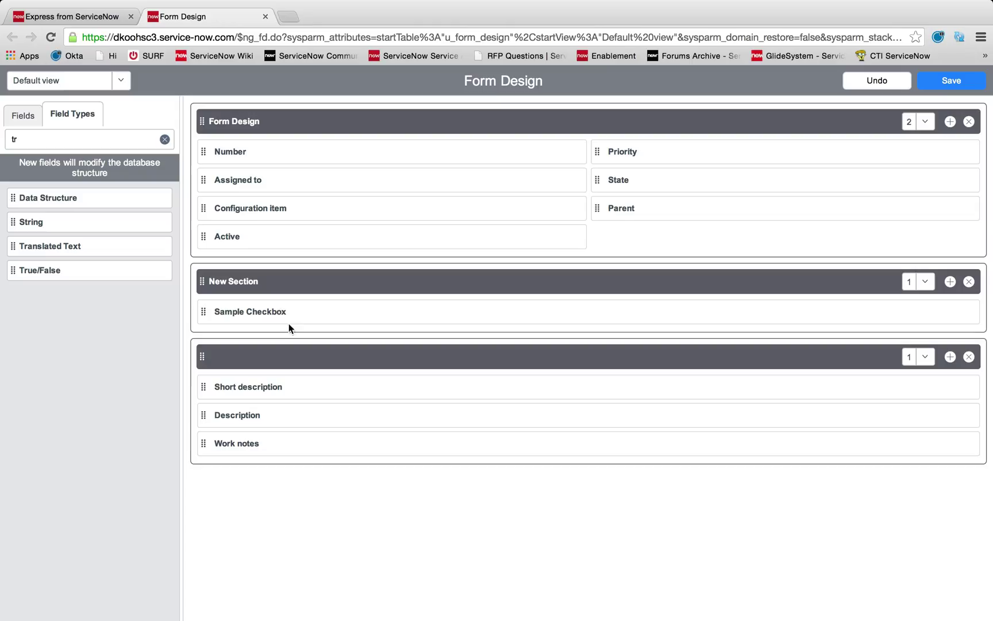
left_click(293, 318)
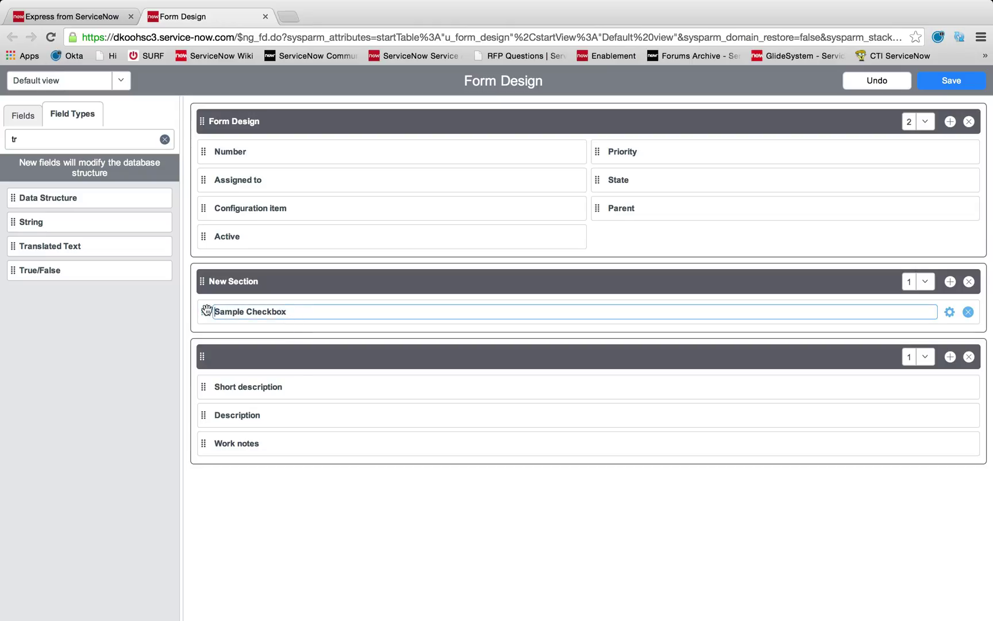
Change the Sample Checkbox field's name from u_boolean_1 to sample_checkbox.
left_click(950, 313)
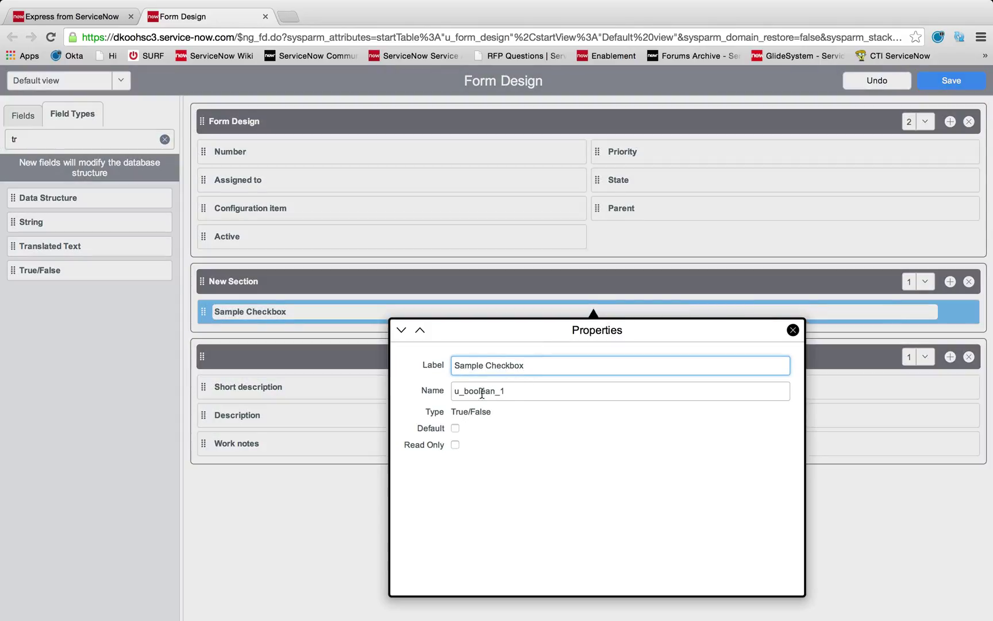
left_click_drag(460, 397, 527, 392)
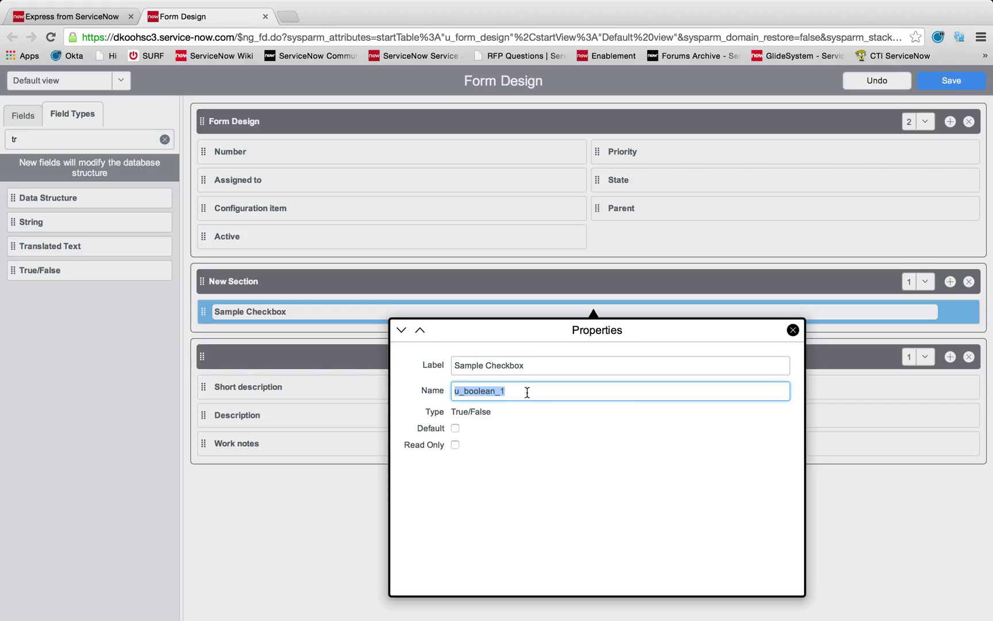
type("sample_checkbox")
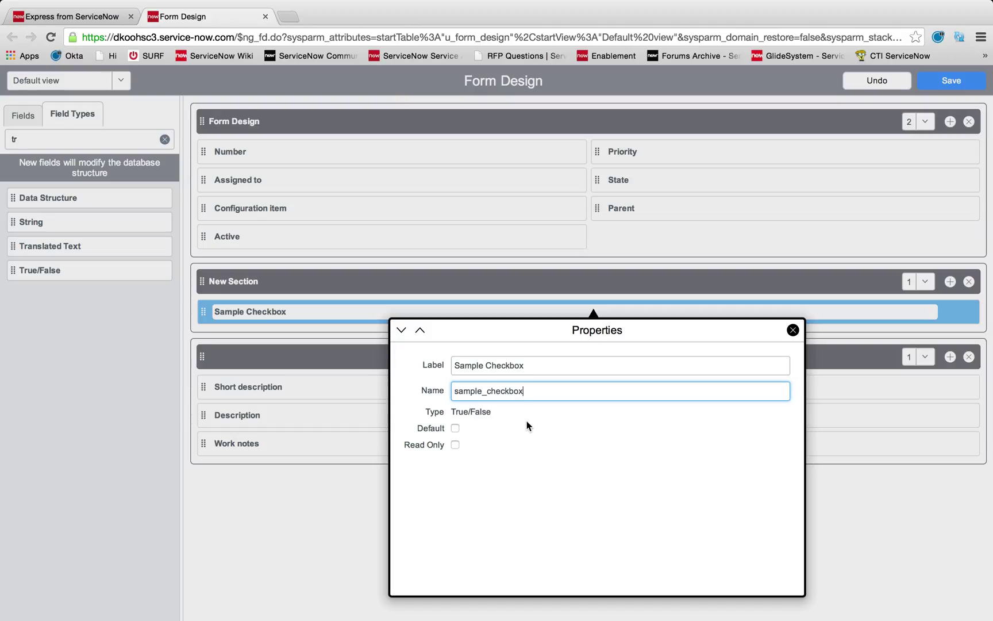
left_click(554, 435)
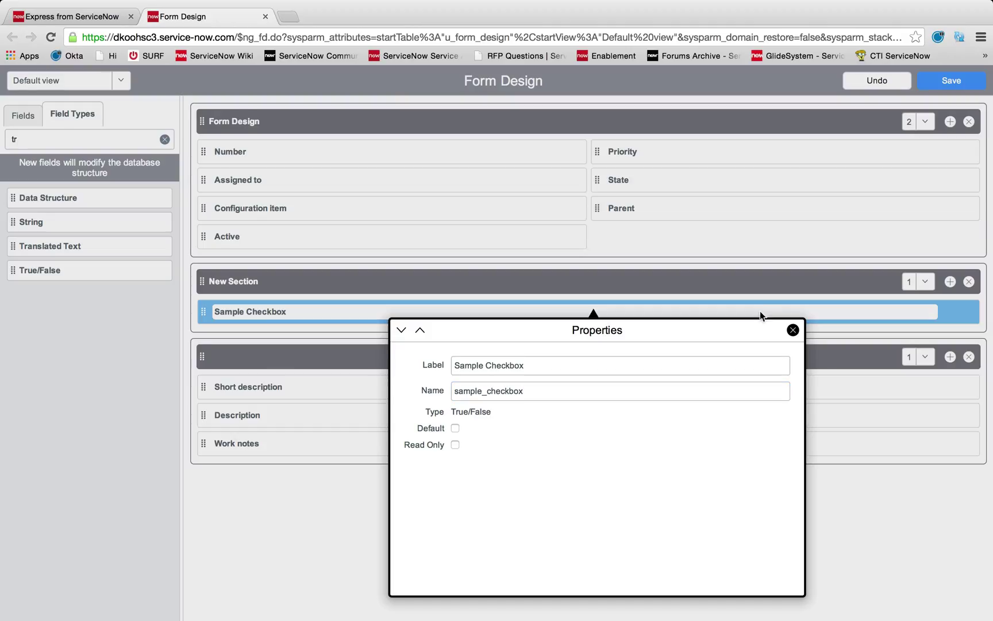
left_click(792, 330)
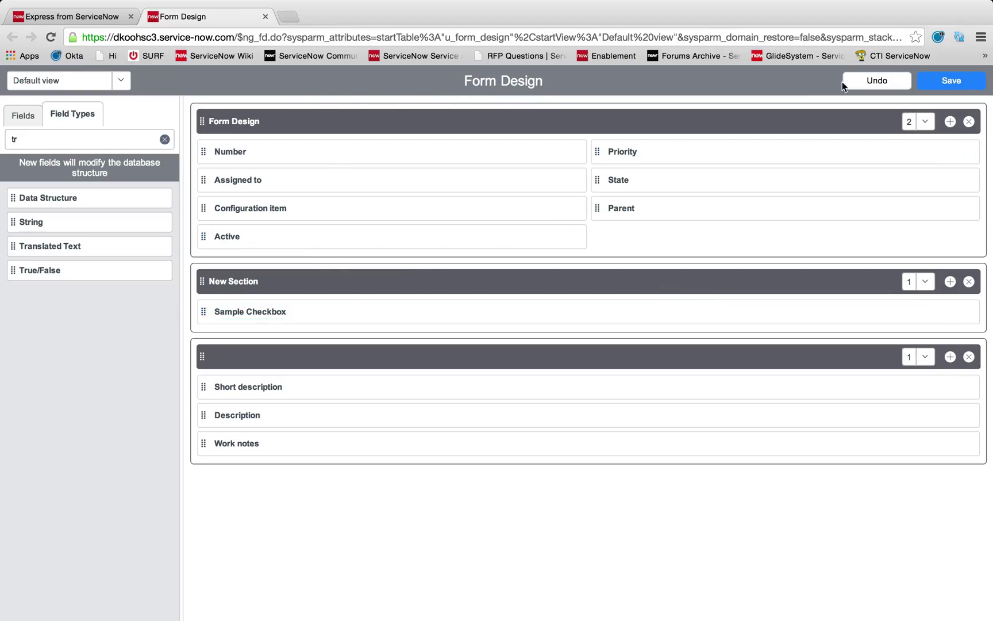
Save the layout, confirm the checkbox name u_sample_checkbox, and clear the field filter.
left_click(950, 89)
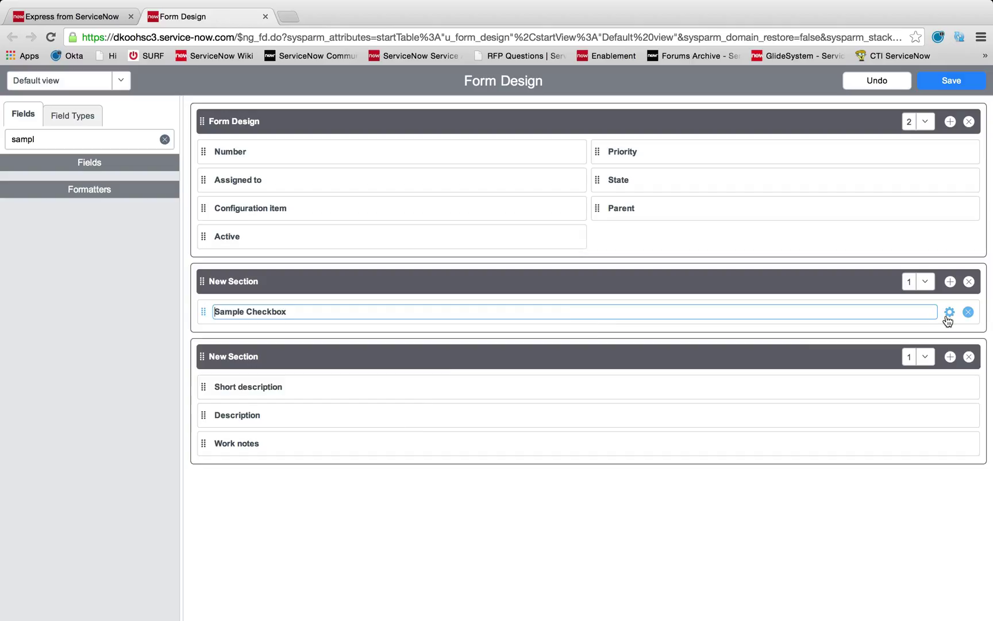
left_click(948, 317)
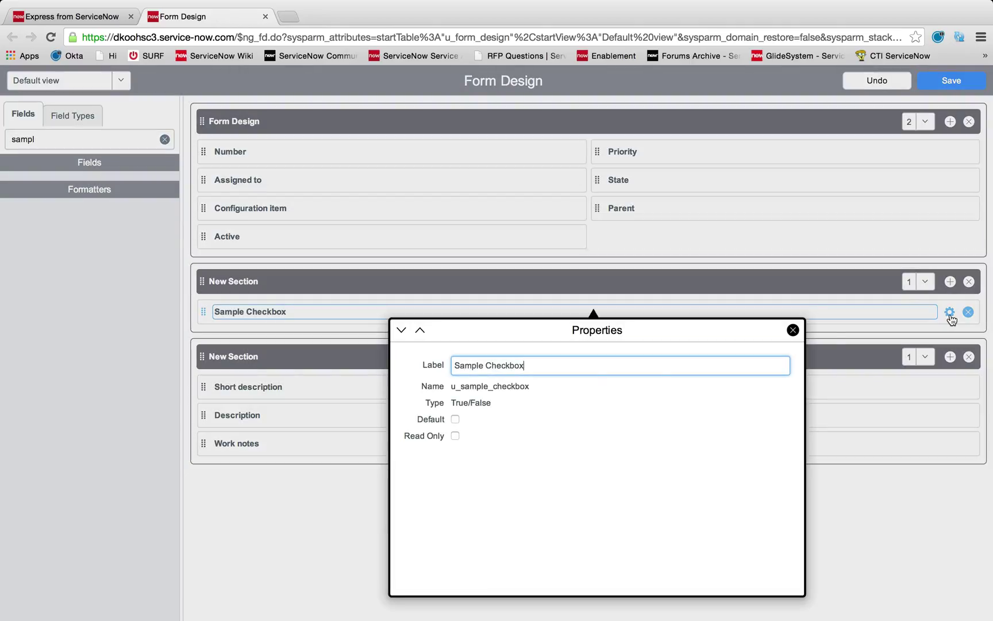
left_click(448, 385)
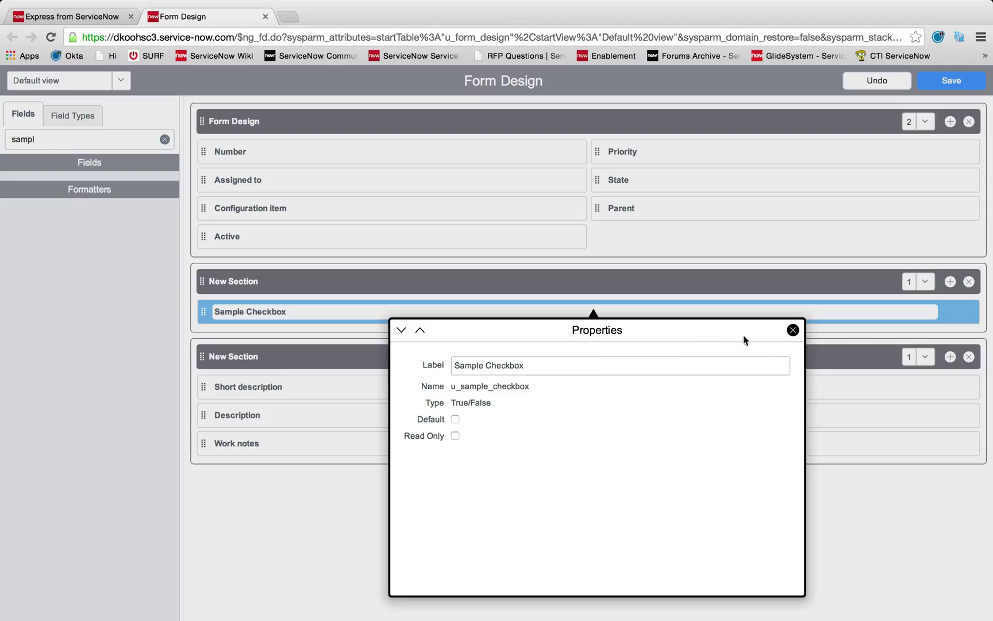
left_click(791, 330)
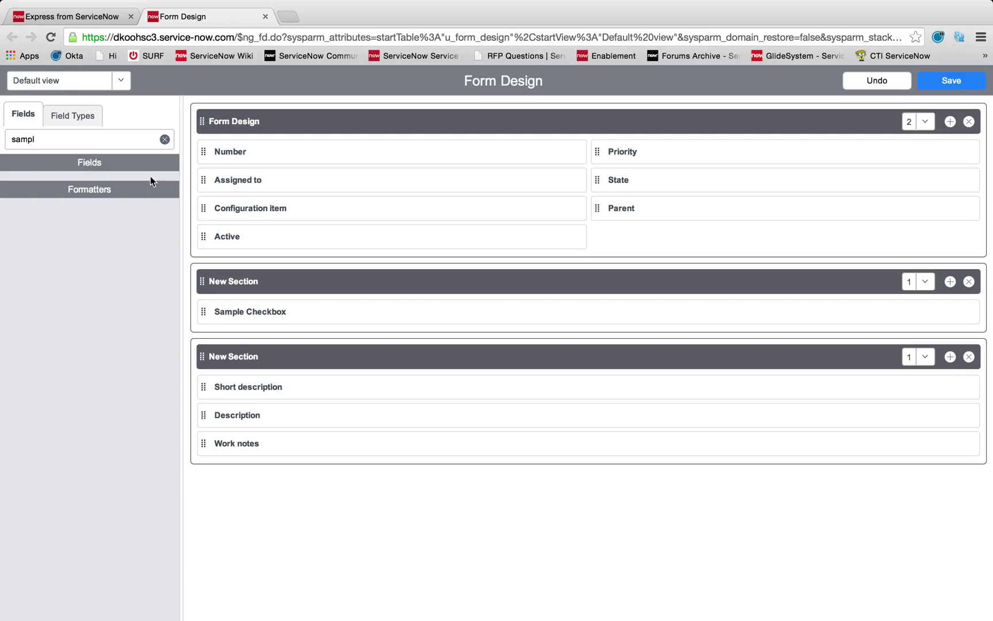
left_click(82, 137)
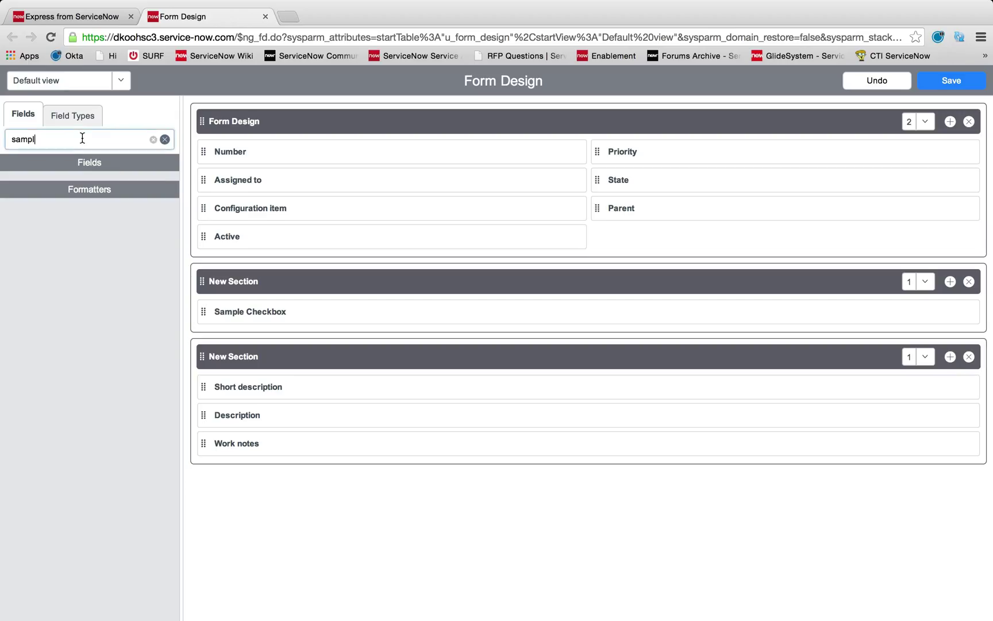
key("BackSpace")
key("BackSpace")
key("BackSpace")
key("BackSpace")
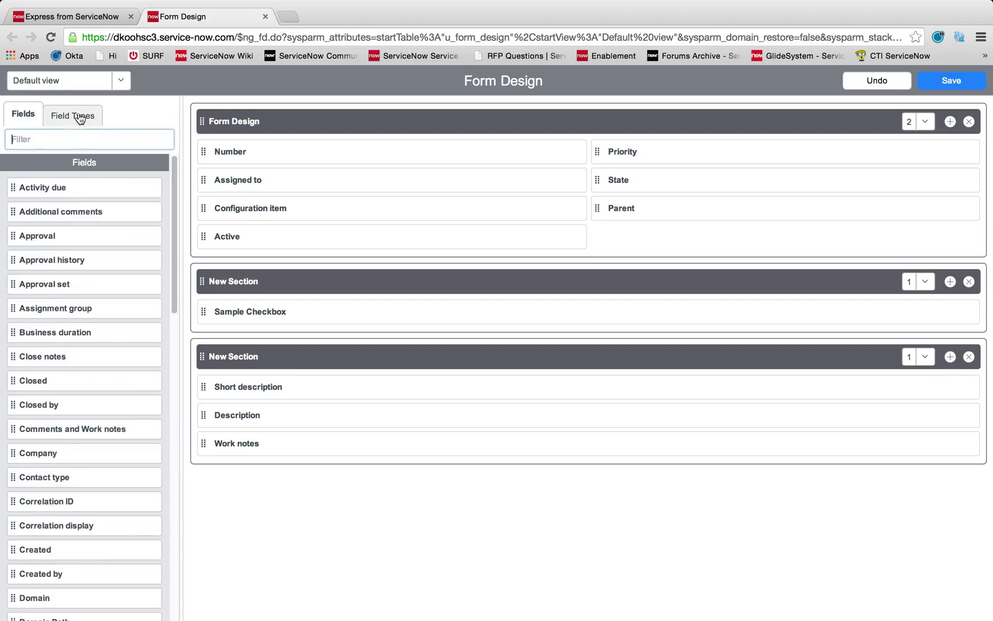
Add a Chart field from Field Types to the lower New Section.
left_click(79, 118)
scroll(89, 252, "down", 1)
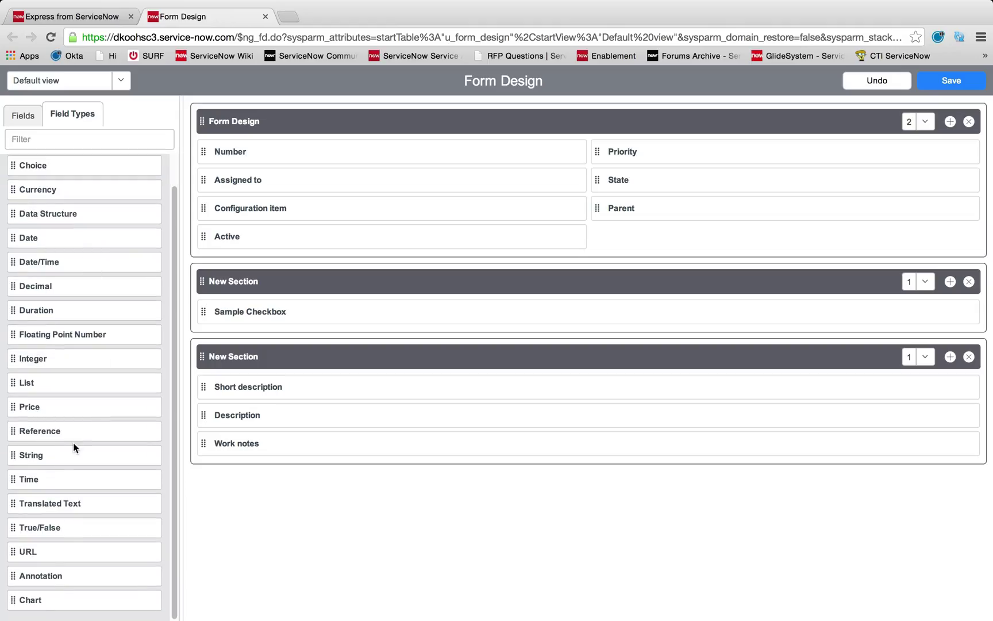
left_click_drag(40, 601, 296, 337)
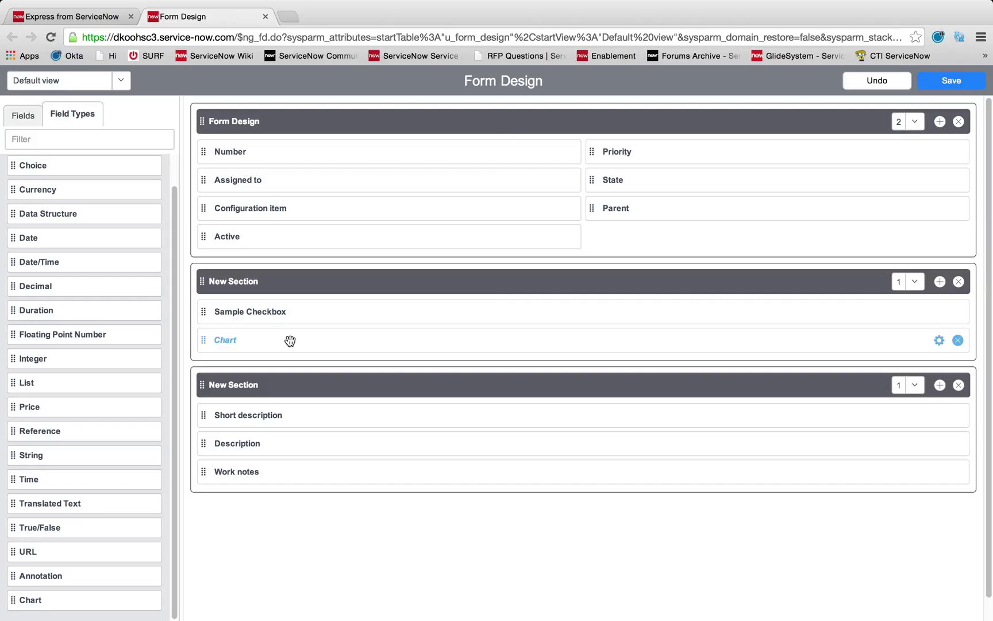
Label the chart field 'Open Incidents by Location'.
left_click(941, 340)
left_click(491, 409)
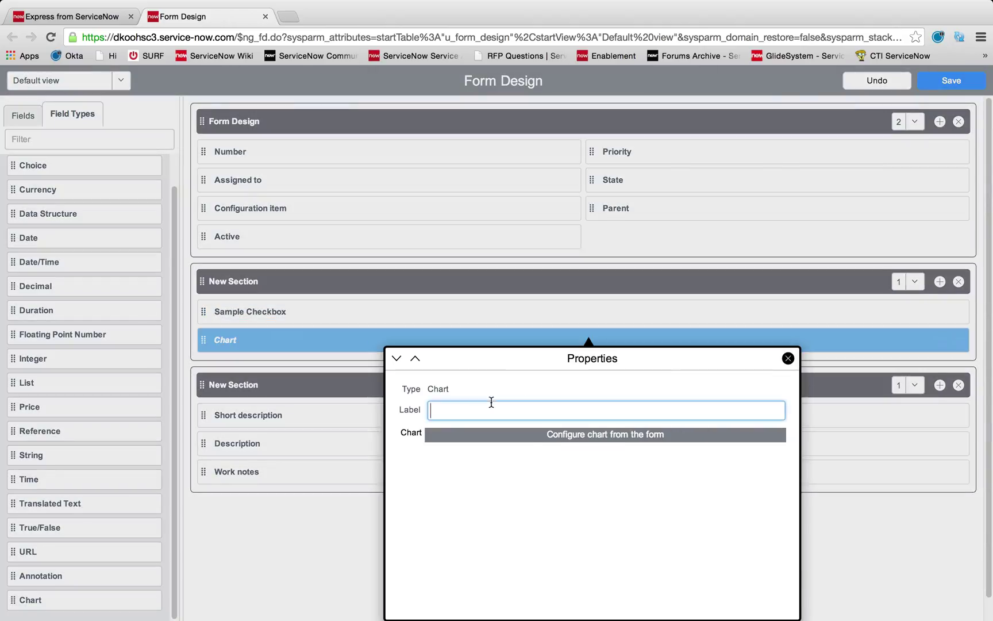
left_click(606, 435)
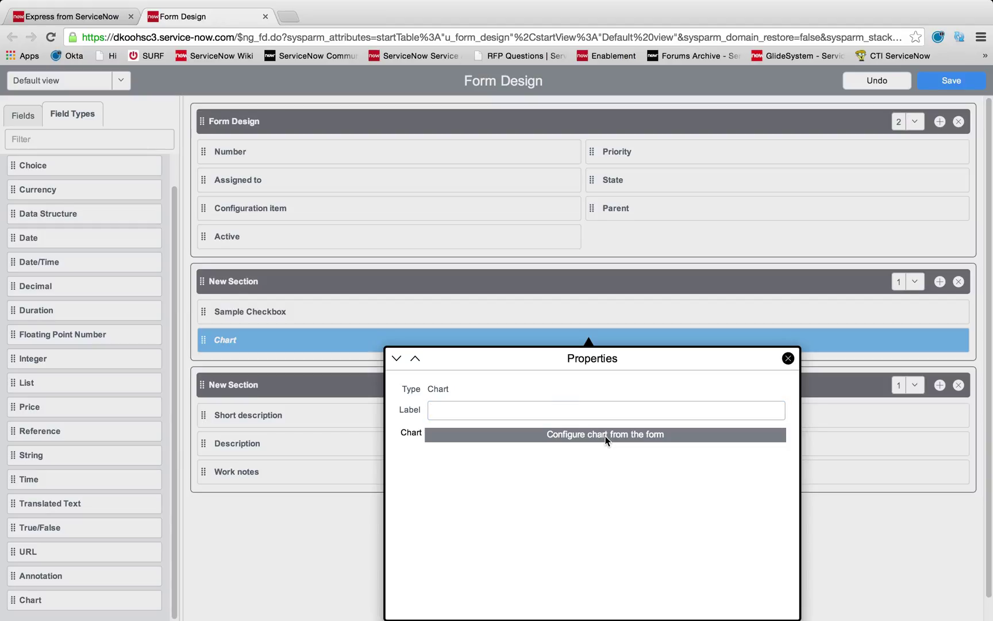
left_click(561, 413)
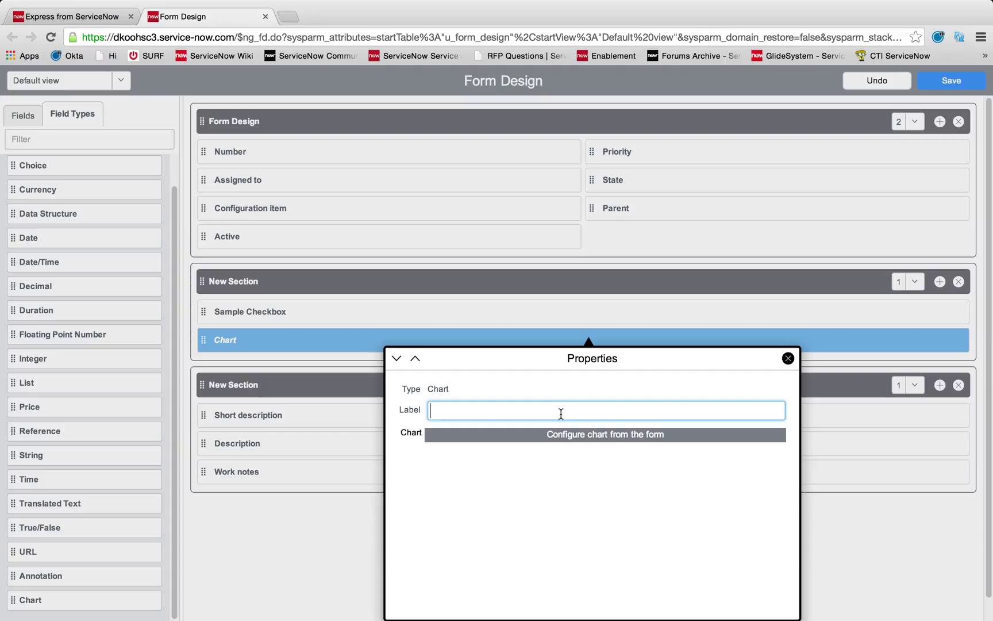
type("Open Incidents by")
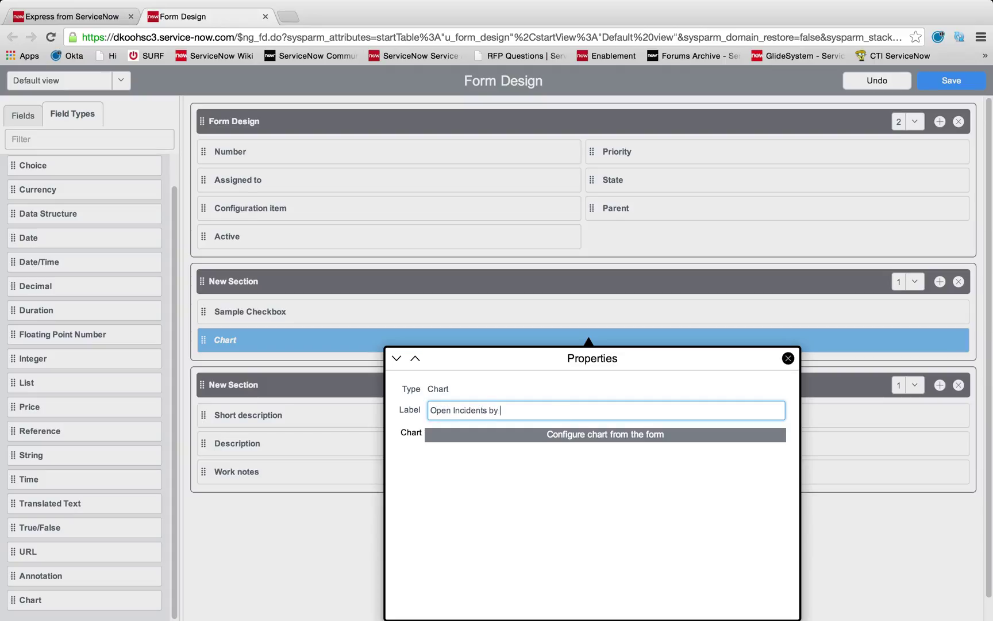
type(" Location")
left_click(788, 357)
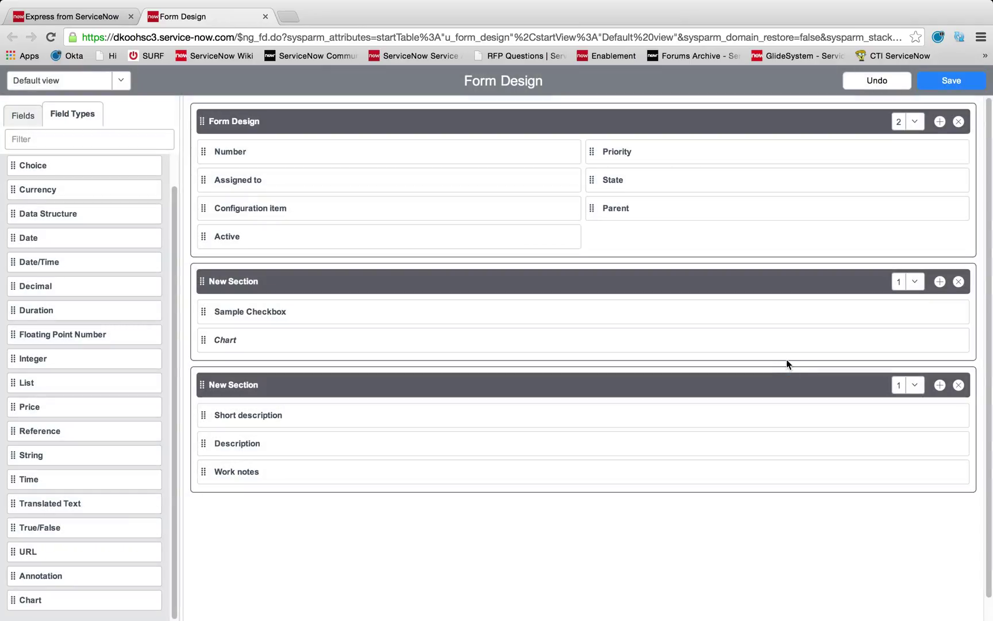
left_click(328, 312)
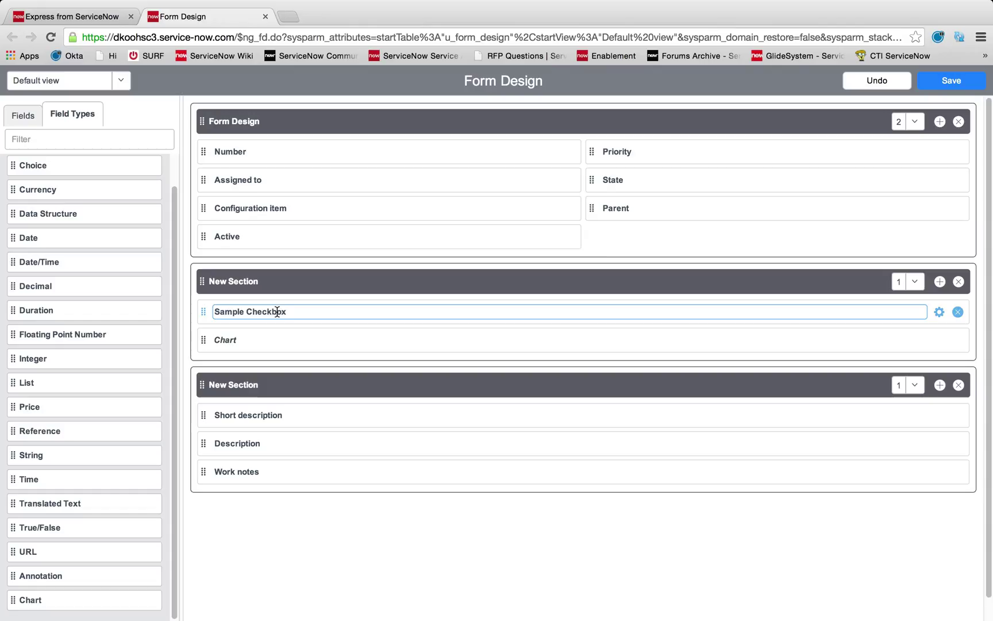
Add a Reference field labelled Incident Source to the first New Section.
left_click(264, 335)
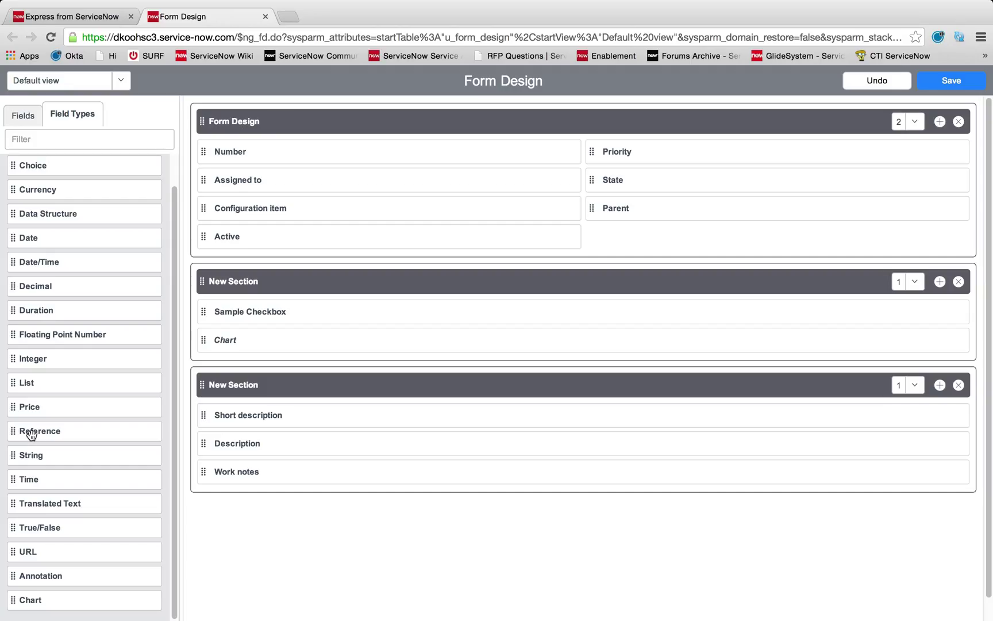
left_click_drag(33, 431, 290, 378)
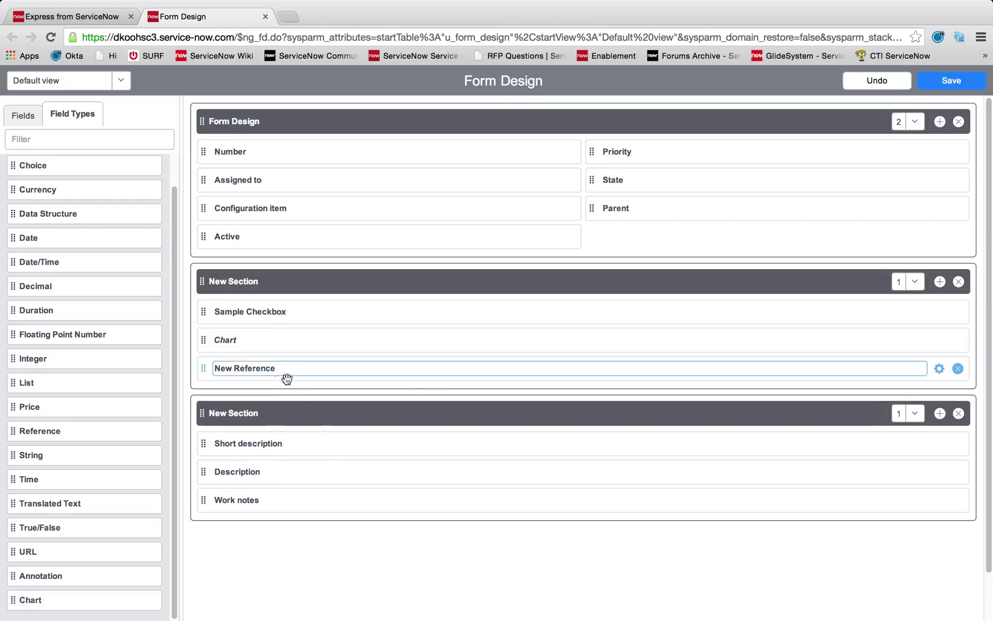
type("Incident Source")
Set the reference field's name to incident_source and make it reference the Incident table.
left_click(939, 371)
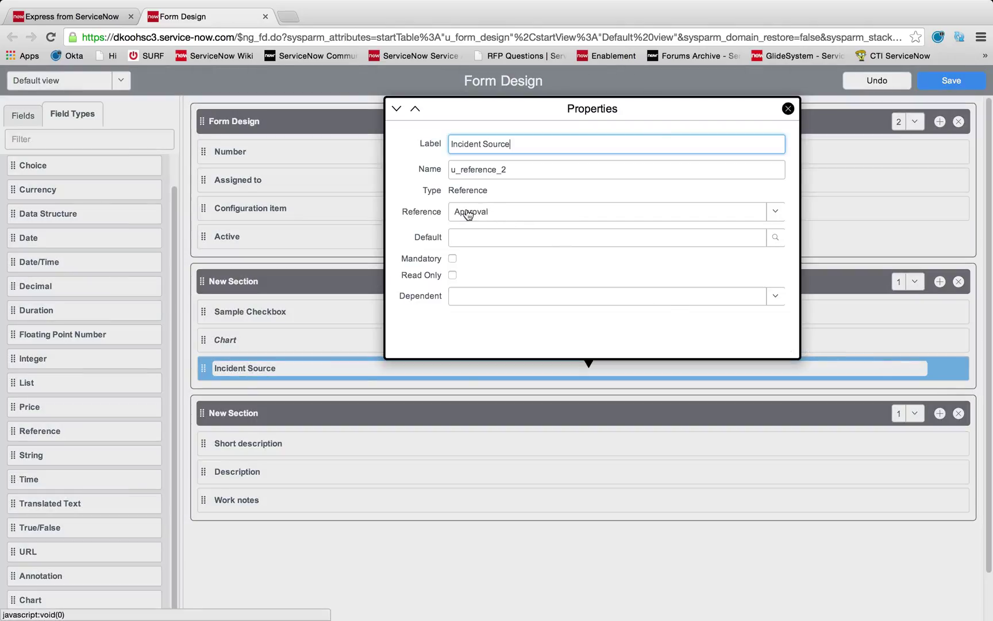
double_click(503, 171)
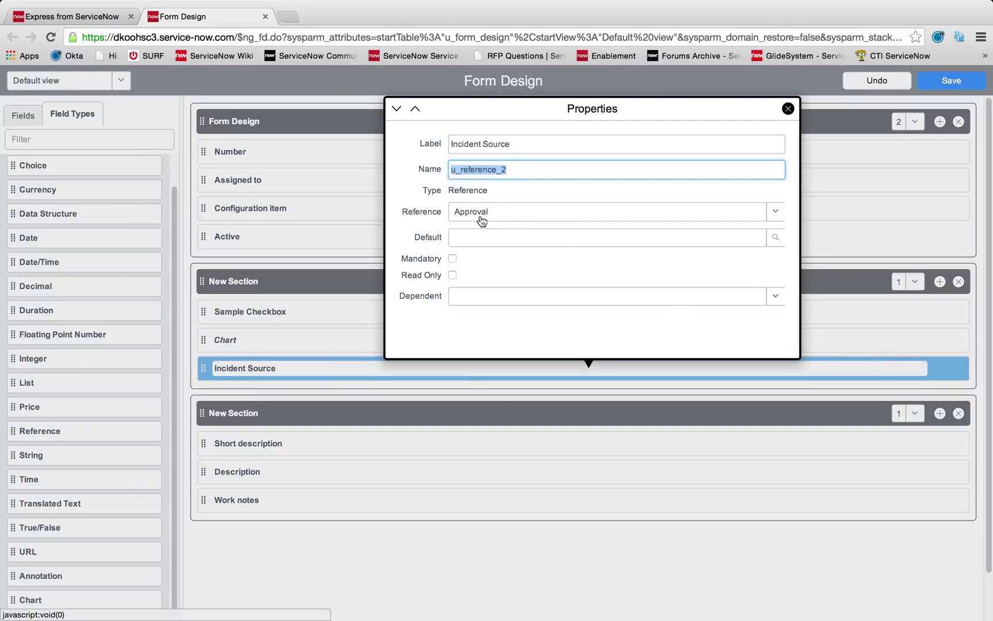
type("incident_source")
left_click(507, 213)
type("in")
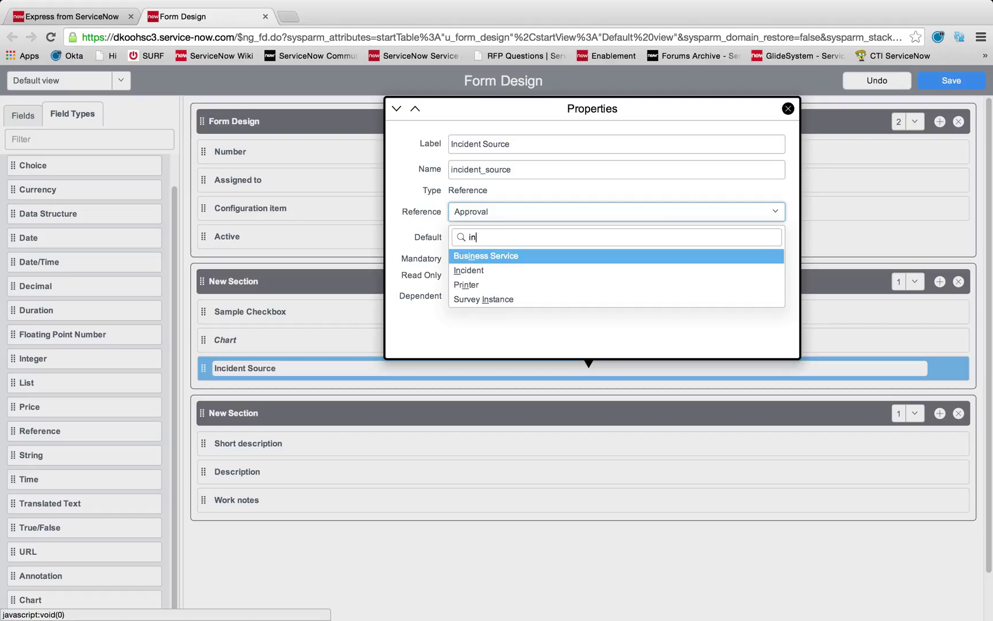
left_click(481, 271)
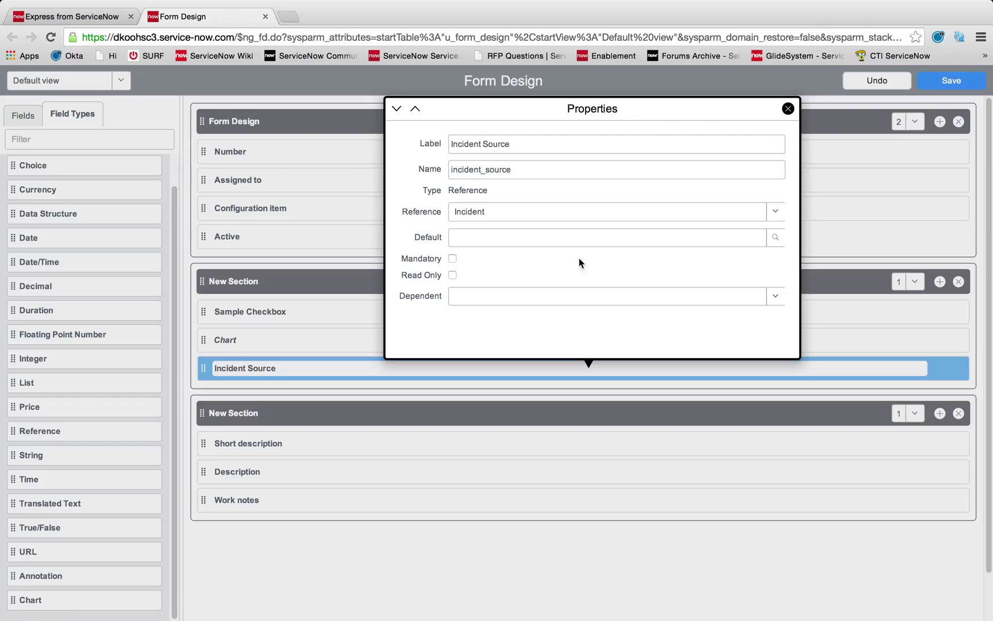
left_click(787, 110)
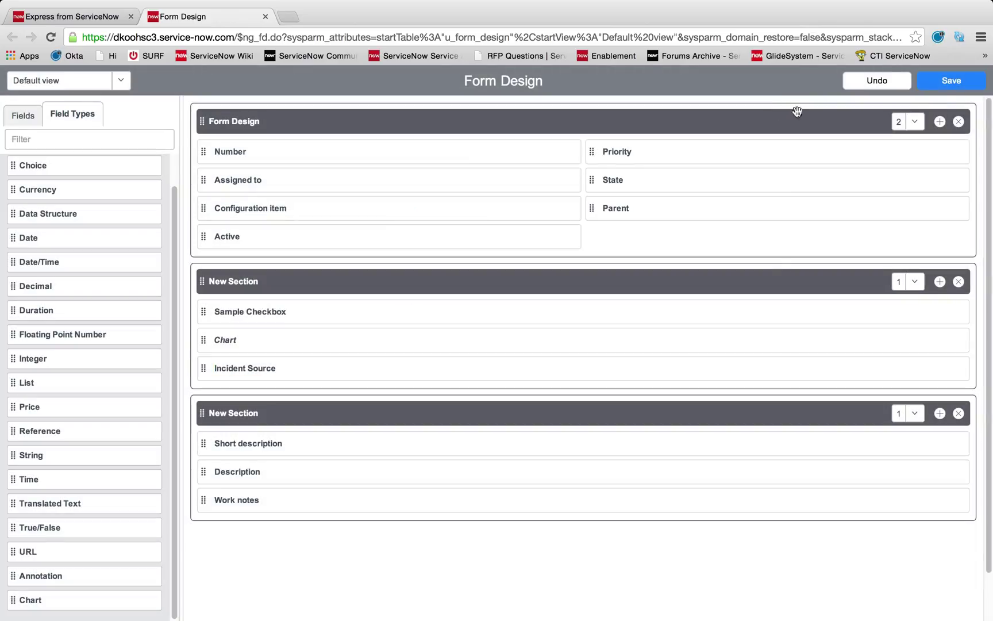
Save the layout and reload the FD0001004 form to show the new fields.
left_click(944, 88)
left_click(80, 20)
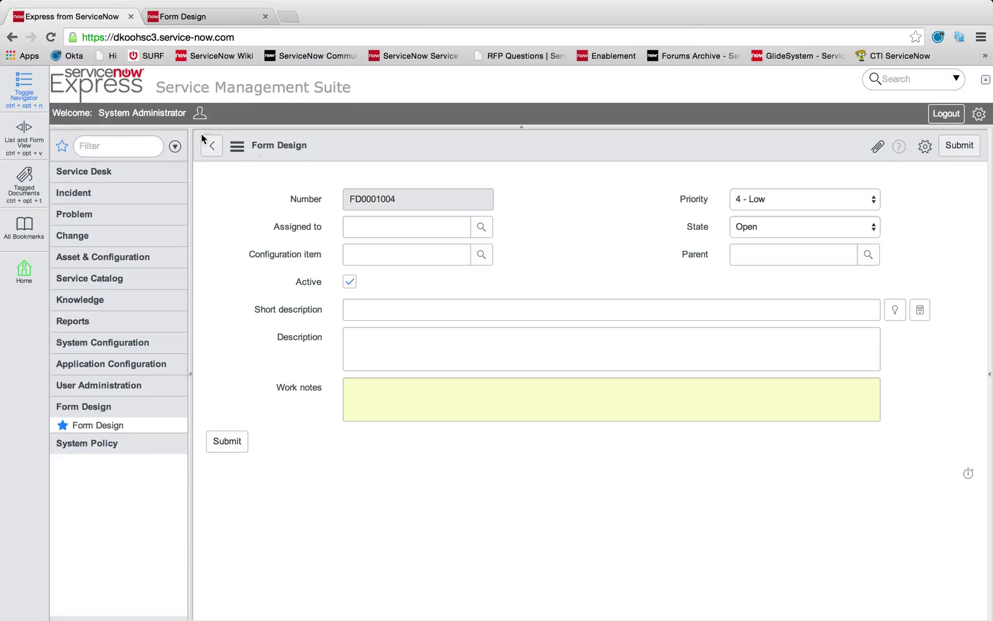
right_click(538, 149)
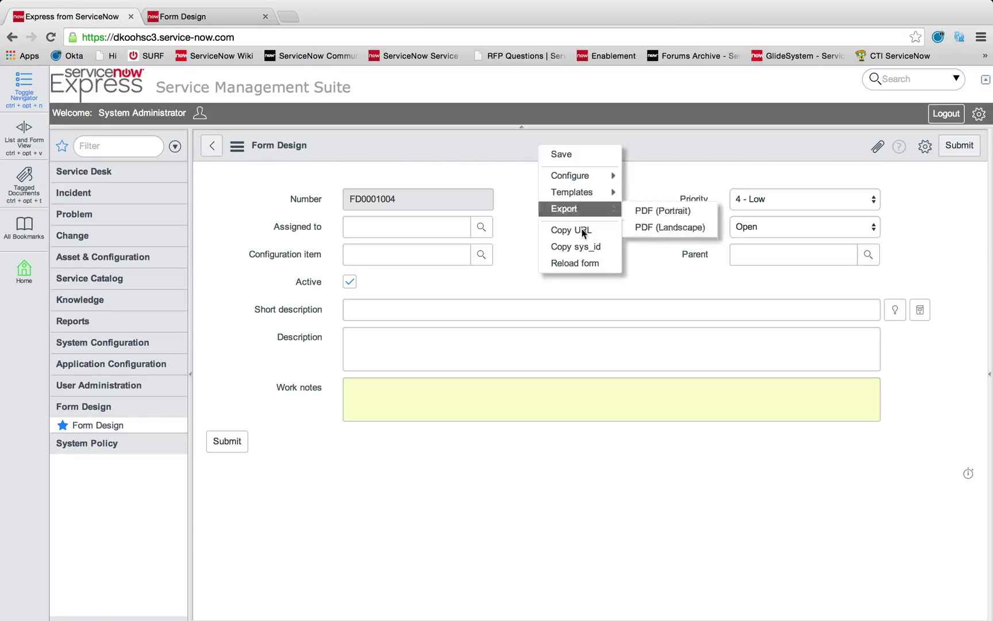
left_click(583, 261)
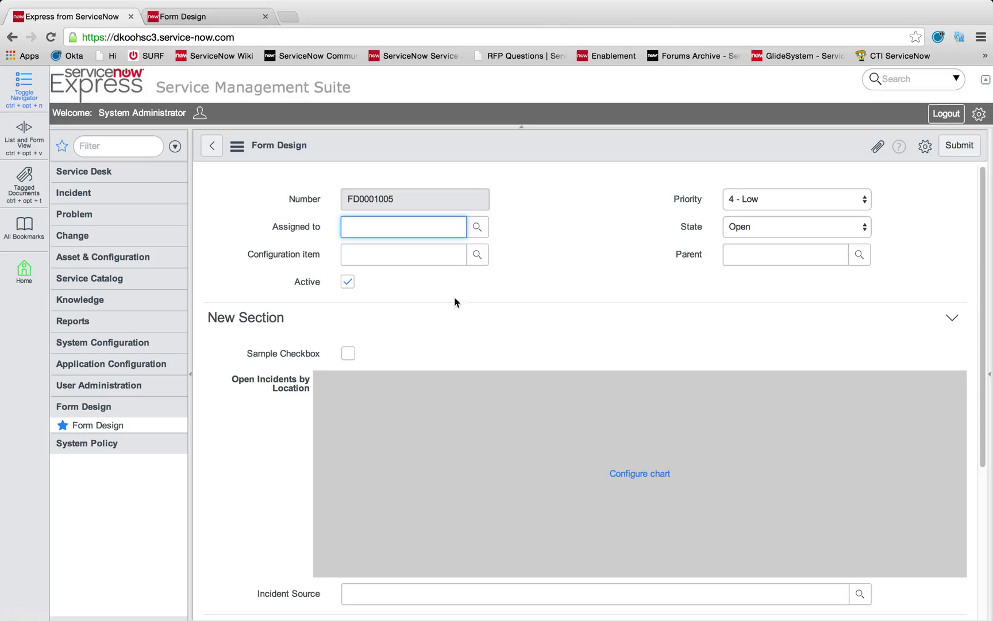
Tick and untick Sample Checkbox on the form to test it.
scroll(401, 348, "down", 1)
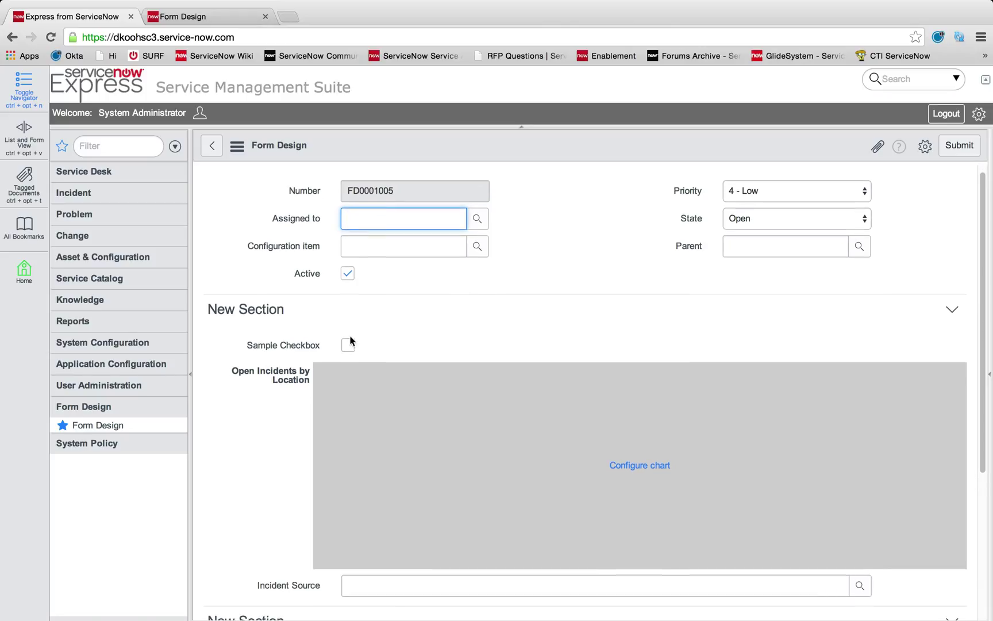
left_click(348, 345)
left_click(349, 344)
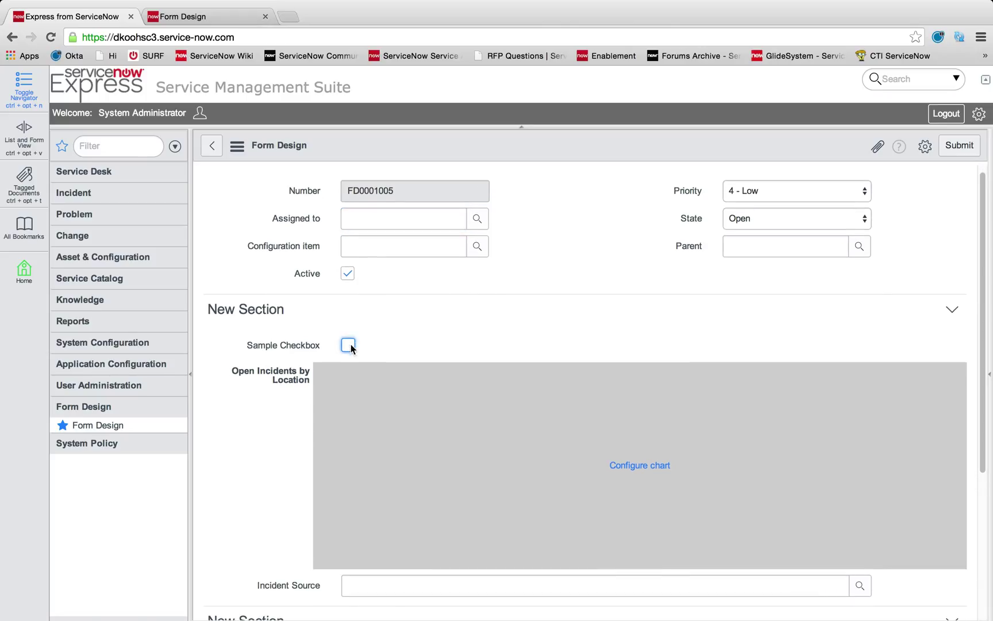
scroll(416, 331, "down", 4)
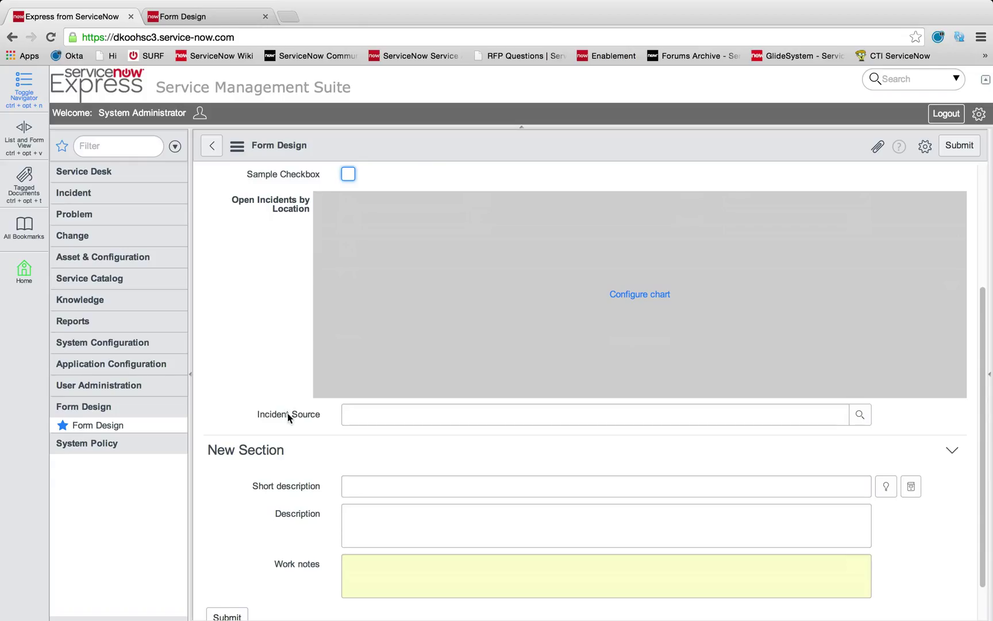
Set Incident Source to the Laptop replacement incident INC0000060 from the lookup.
left_click(860, 414)
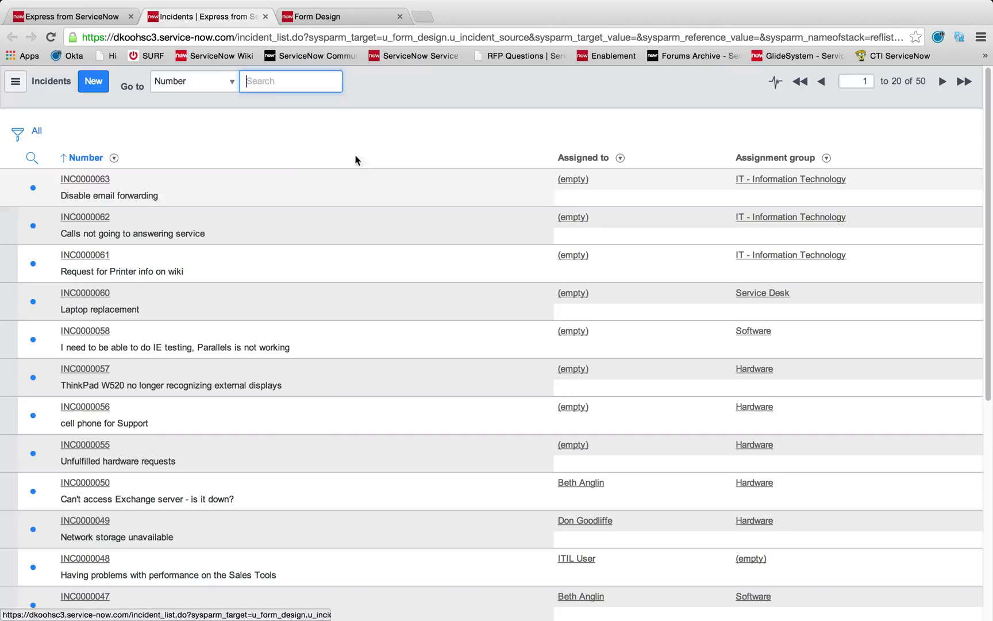
left_click(85, 293)
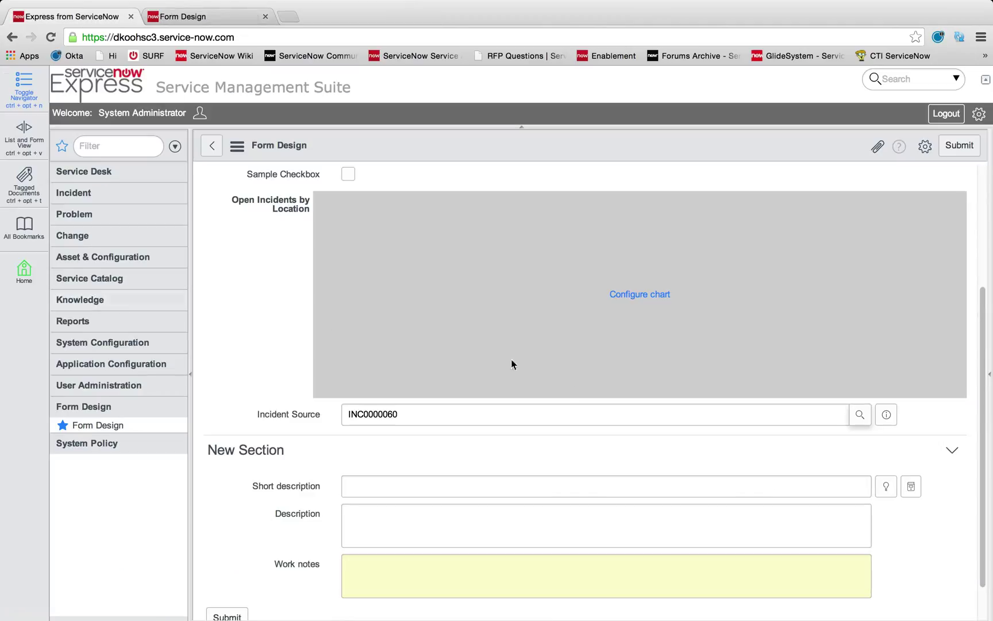
left_click(391, 417)
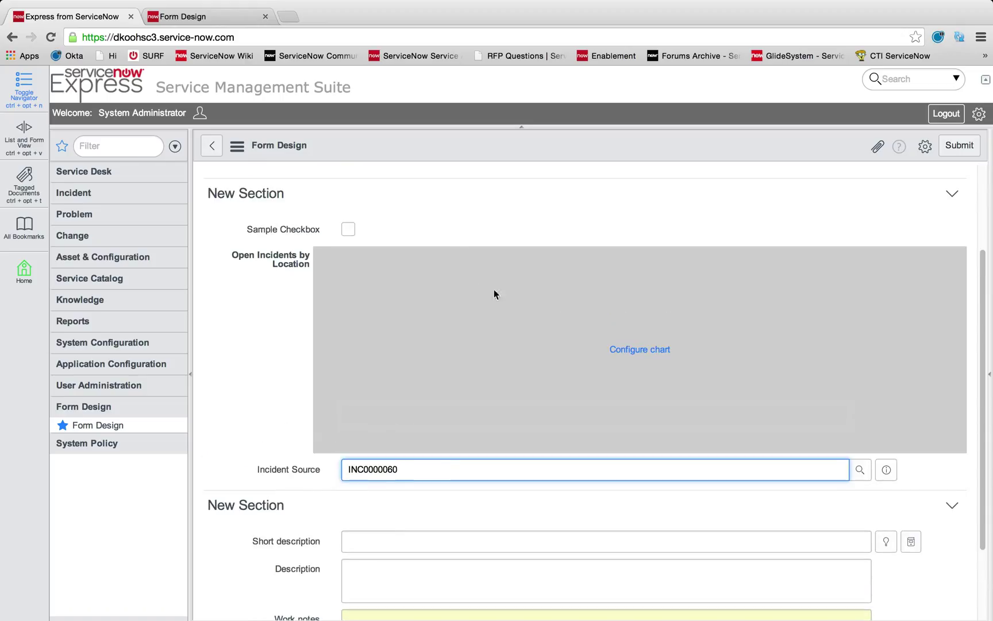
left_click(621, 292)
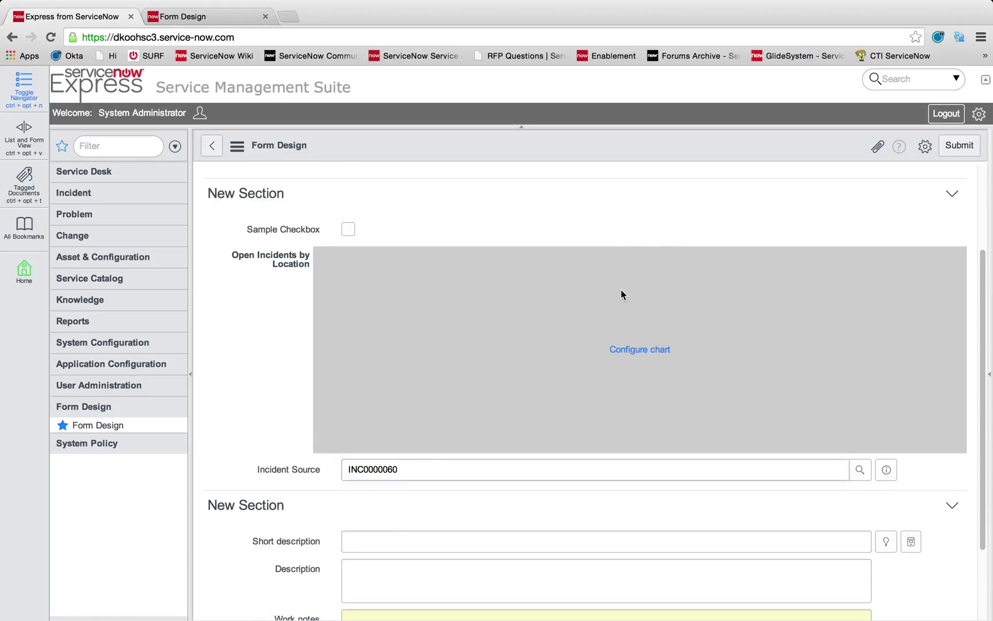
Configure the chart with report All Incidents by Location at height 400, leaving the unsaved form.
left_click(647, 349)
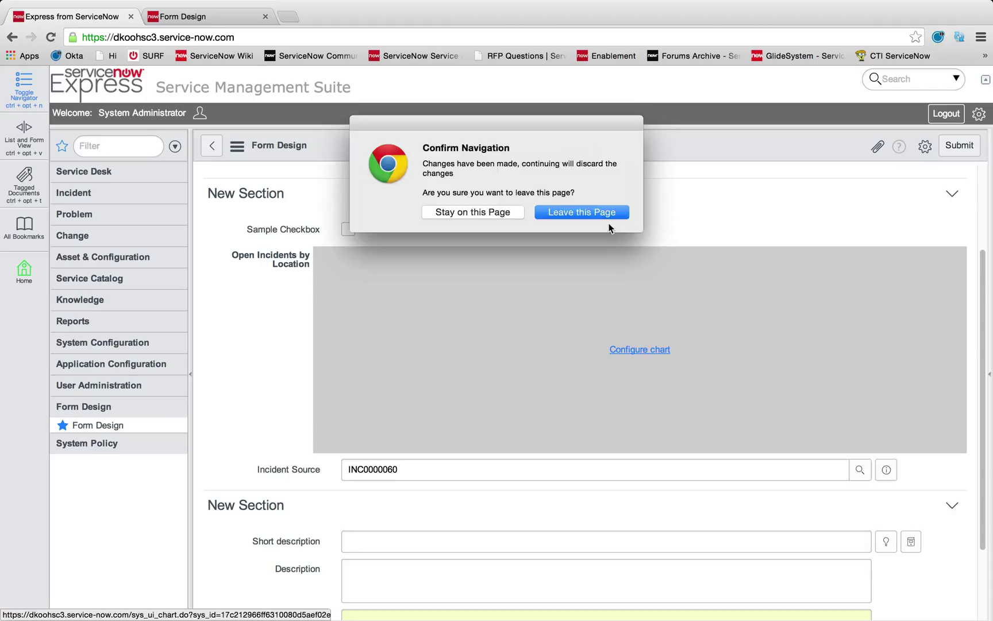
left_click(606, 215)
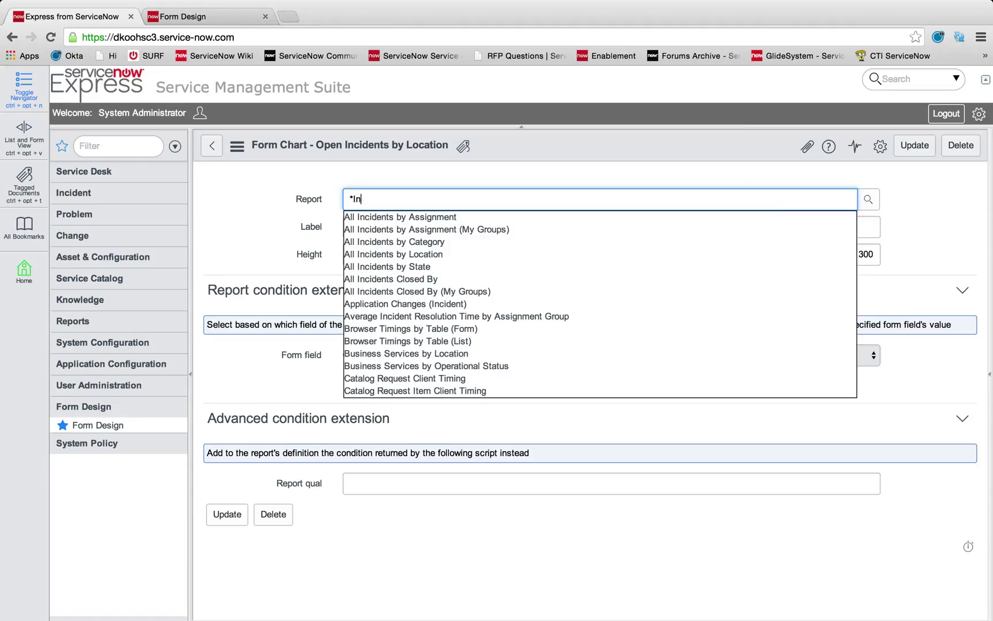
left_click(581, 254)
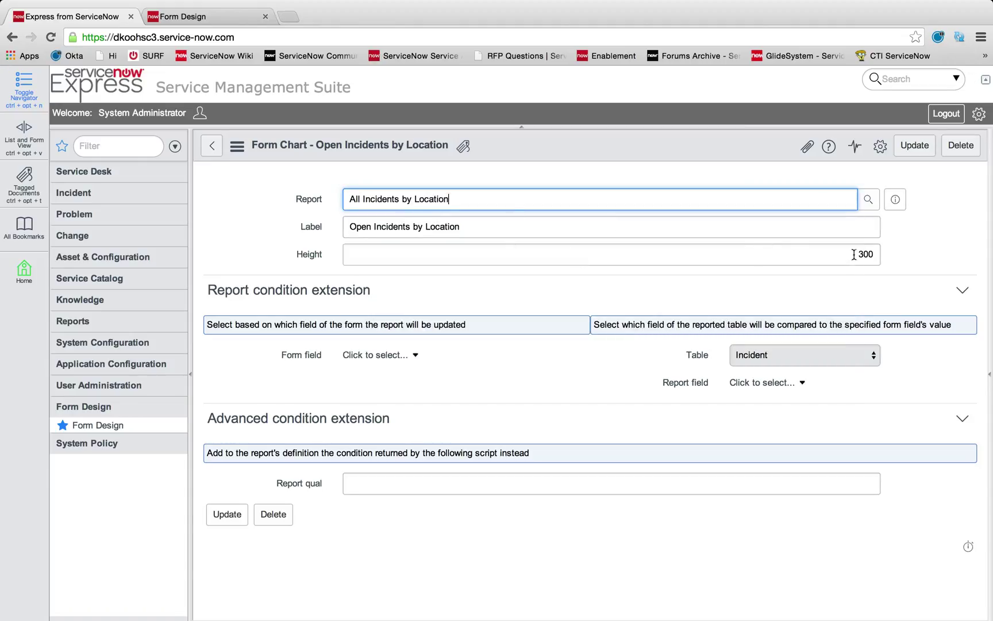
left_click_drag(853, 255, 894, 250)
type("400")
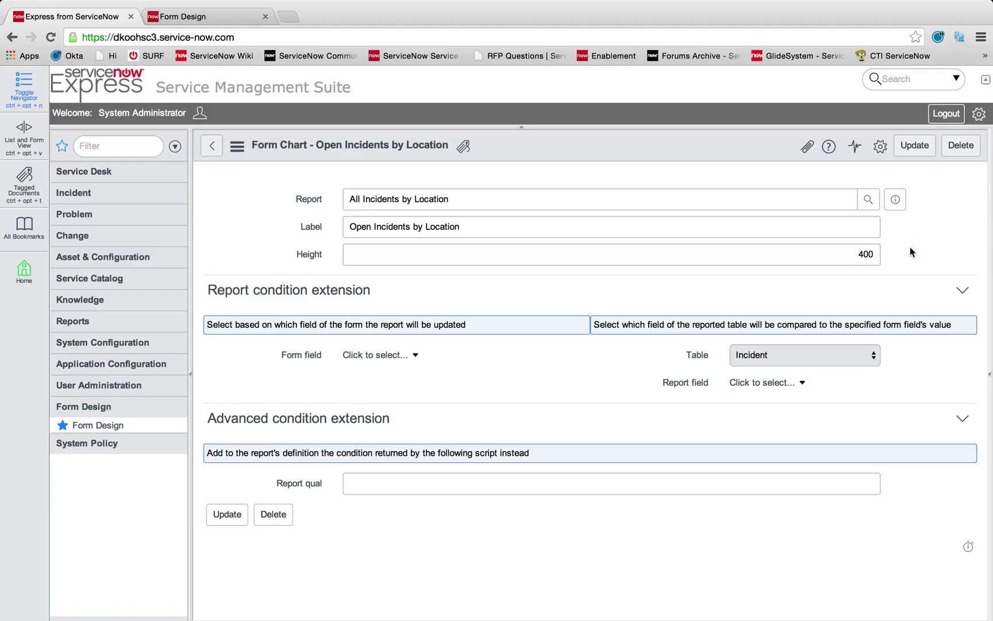
left_click(921, 152)
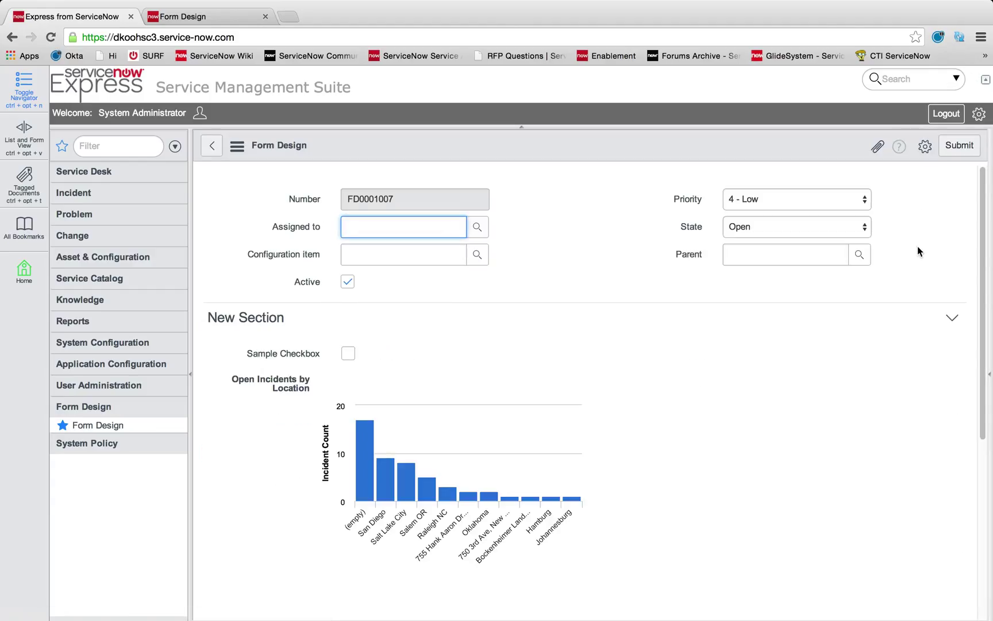
scroll(666, 383, "down", 3)
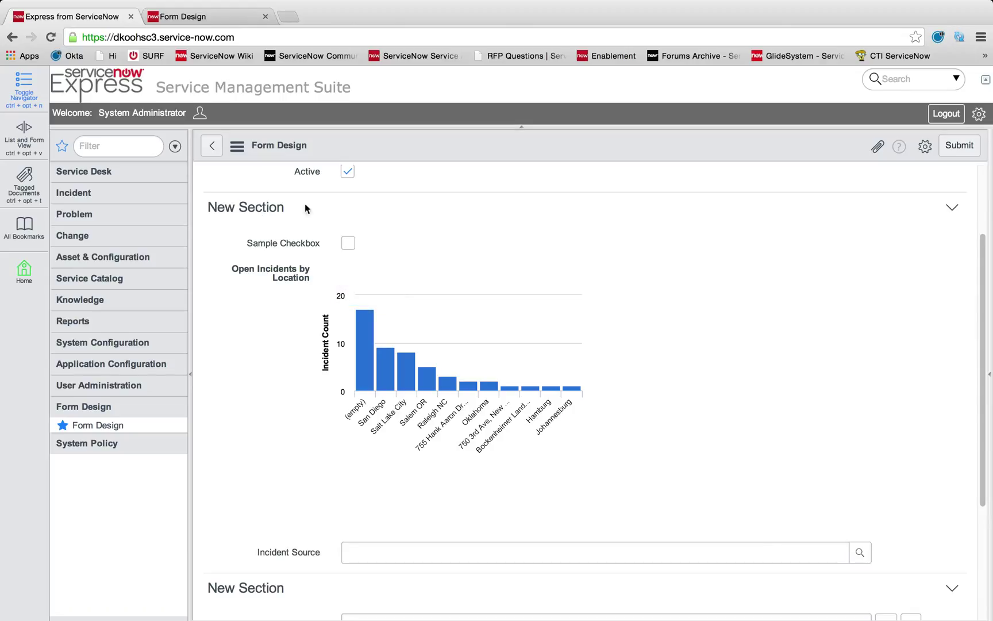
Open Form Designer and rename the first New Section heading to 'Incident Details'.
right_click(417, 153)
mouse_move(450, 183)
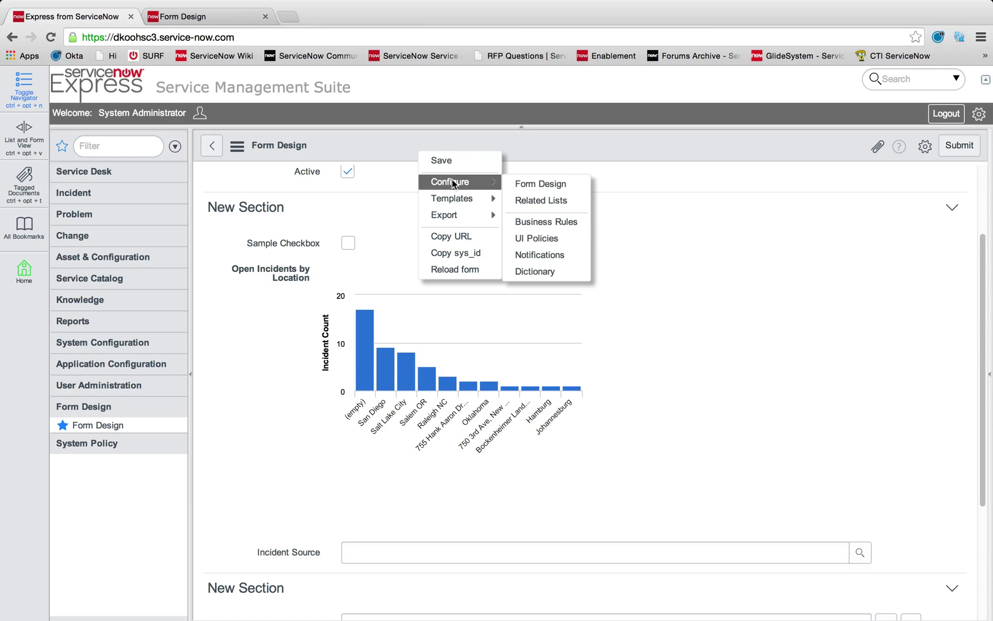
left_click(525, 183)
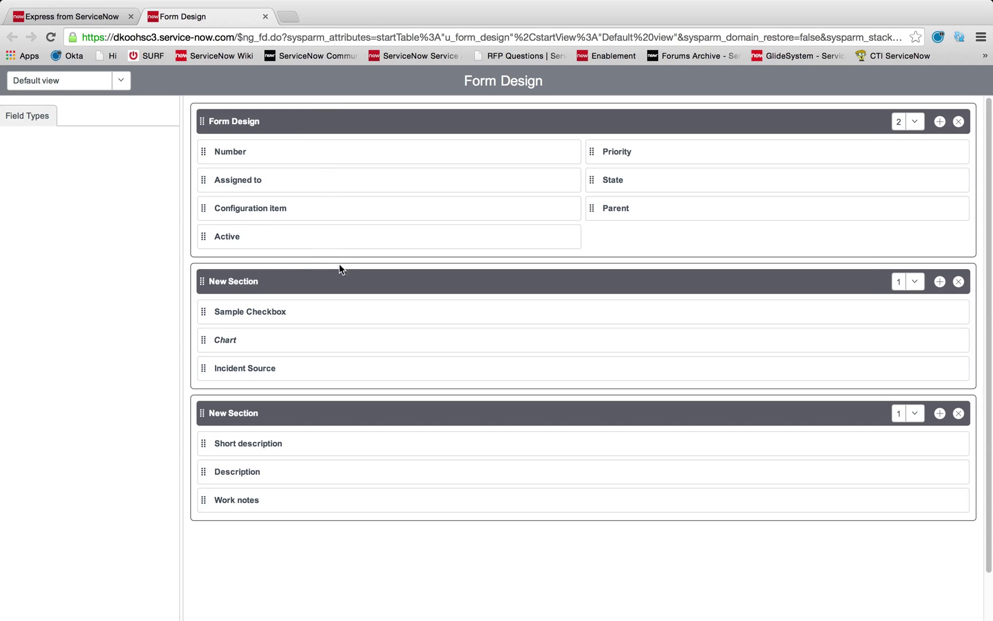
left_click(250, 282)
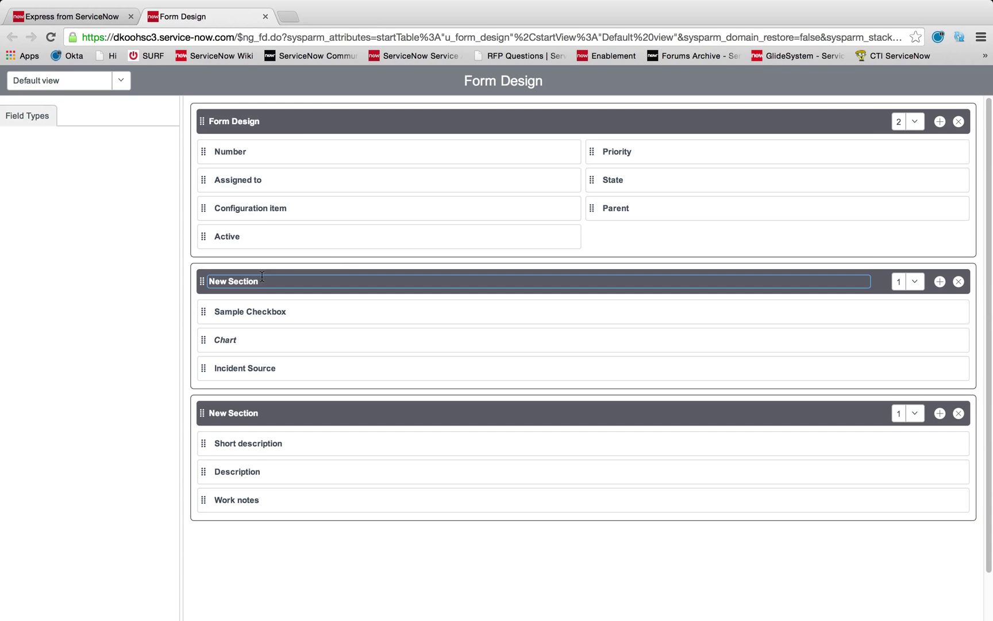
type("Inc")
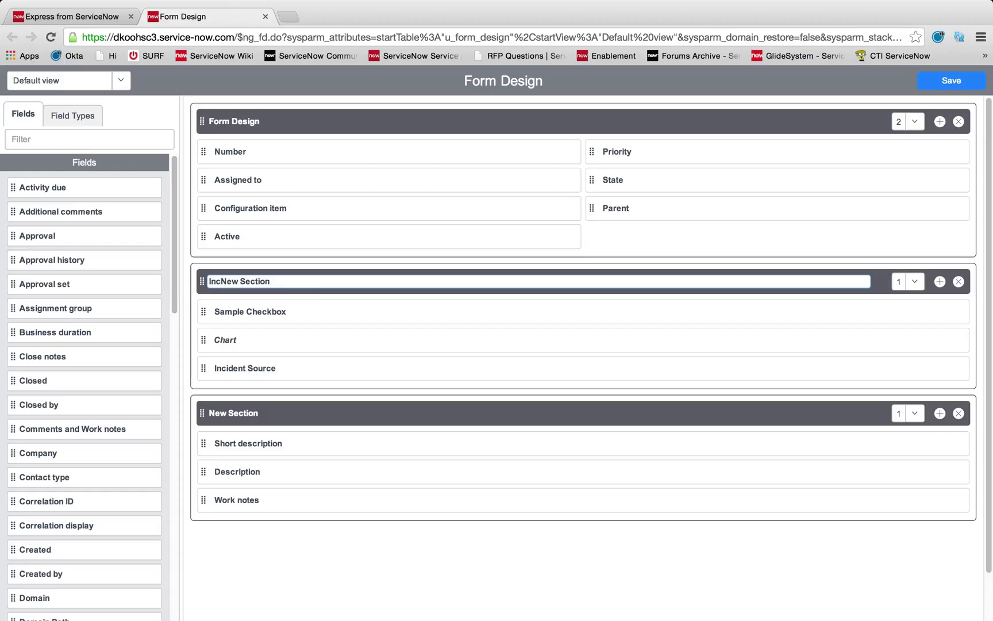
triple_click(279, 284)
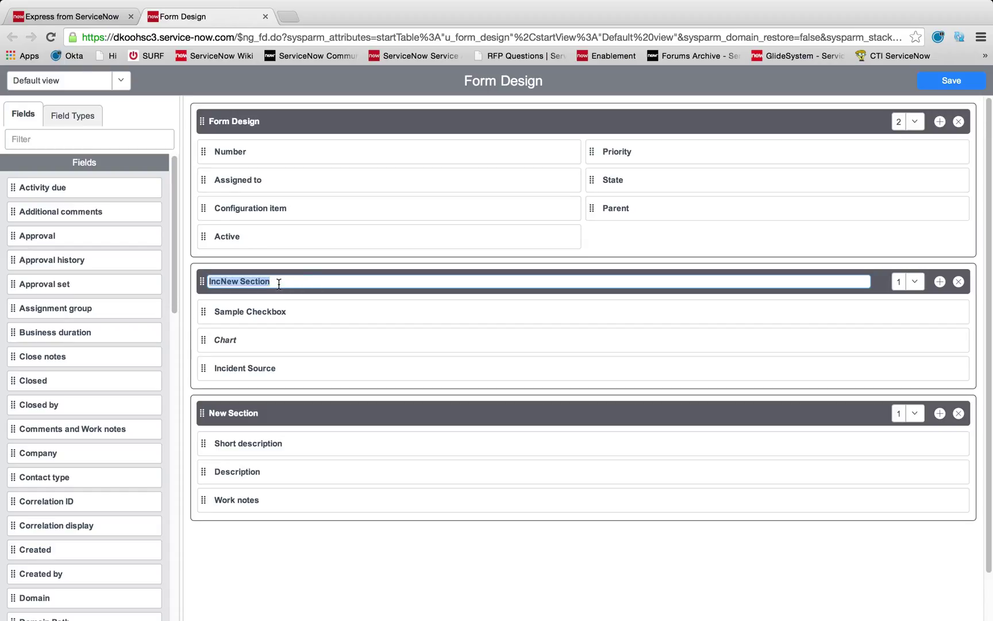
type("In")
Rename the bottom New Section to 'Conclusion' and save the layout.
left_click(248, 410)
triple_click(256, 412)
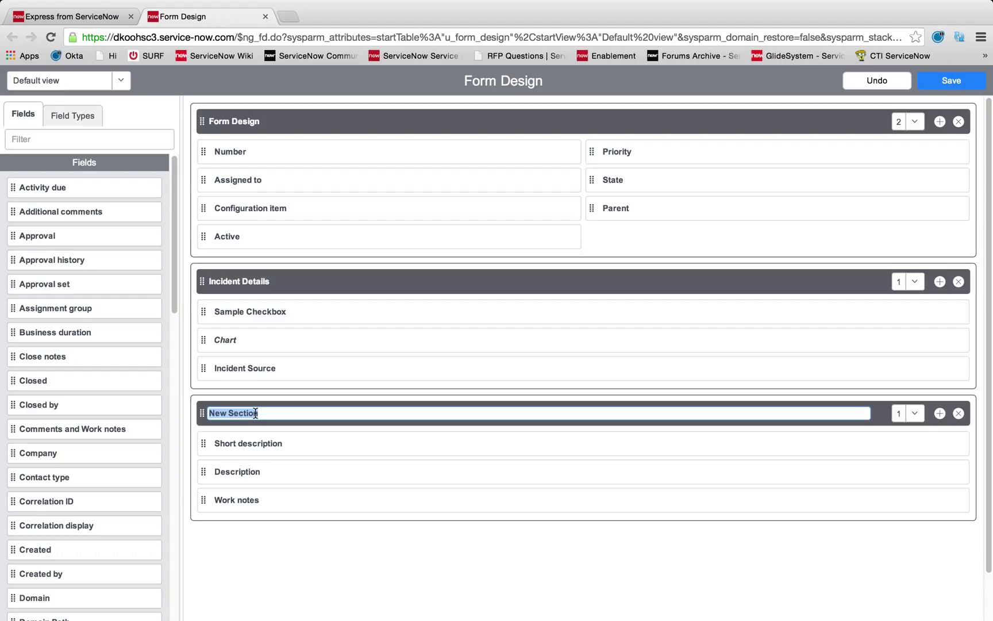
key("BackSpace")
left_click(948, 83)
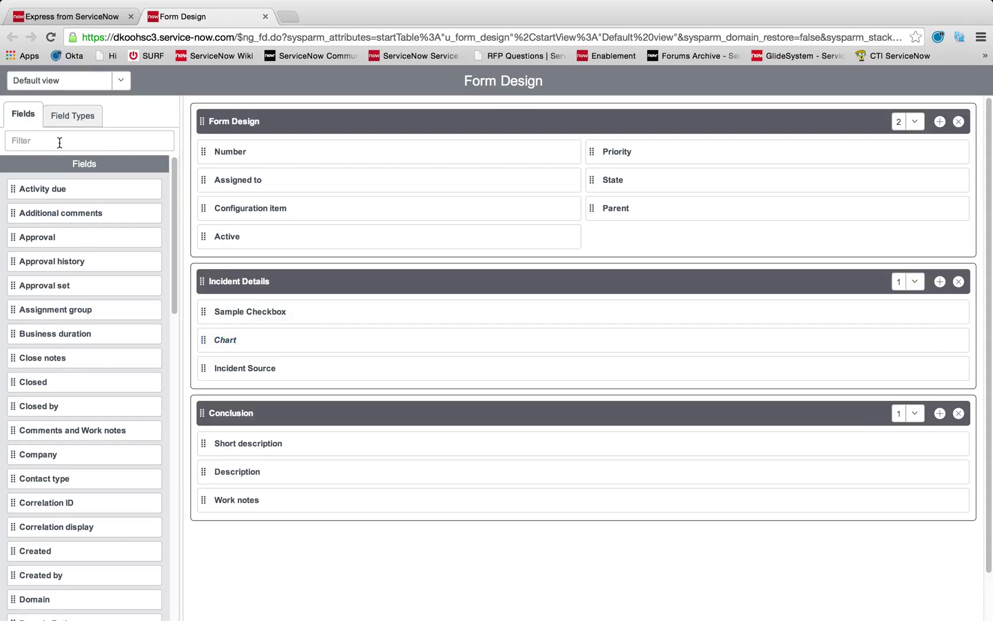
Filter field types for 'ann' and place an Annotation between Chart and Incident Source.
left_click(70, 116)
left_click(72, 138)
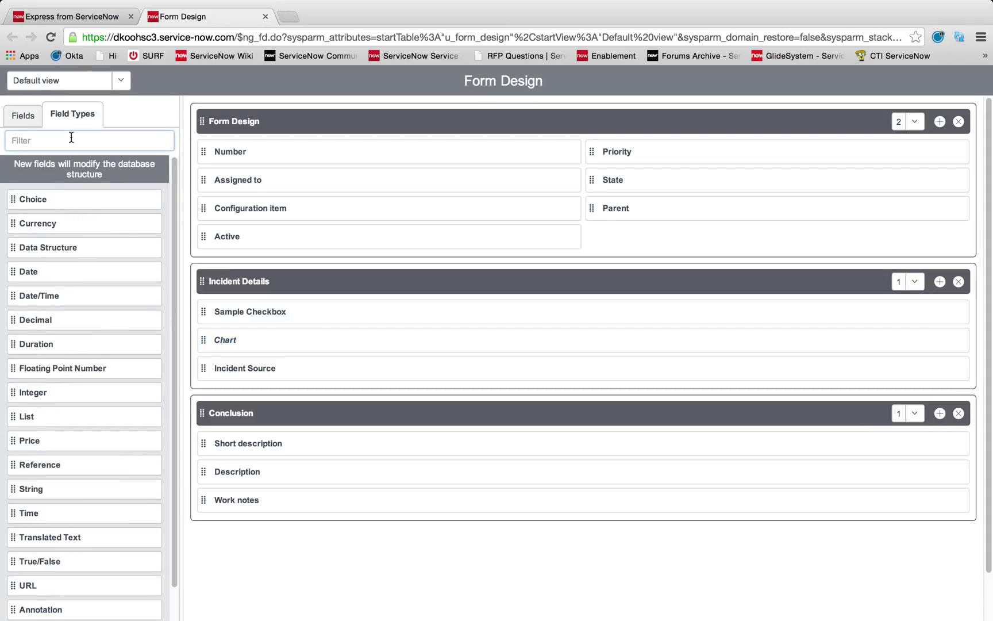
type("agg")
key("BackSpace")
key("BackSpace")
type("ann")
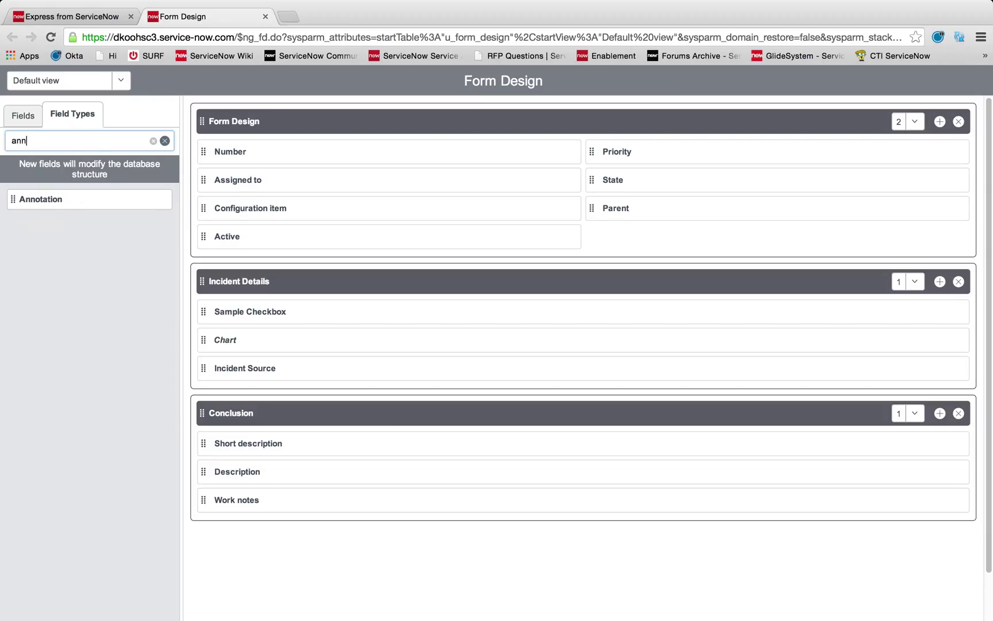
mouse_move(38, 197)
left_mouse_down()
mouse_move(175, 213)
mouse_move(281, 254)
mouse_move(319, 303)
mouse_move(334, 376)
left_mouse_up()
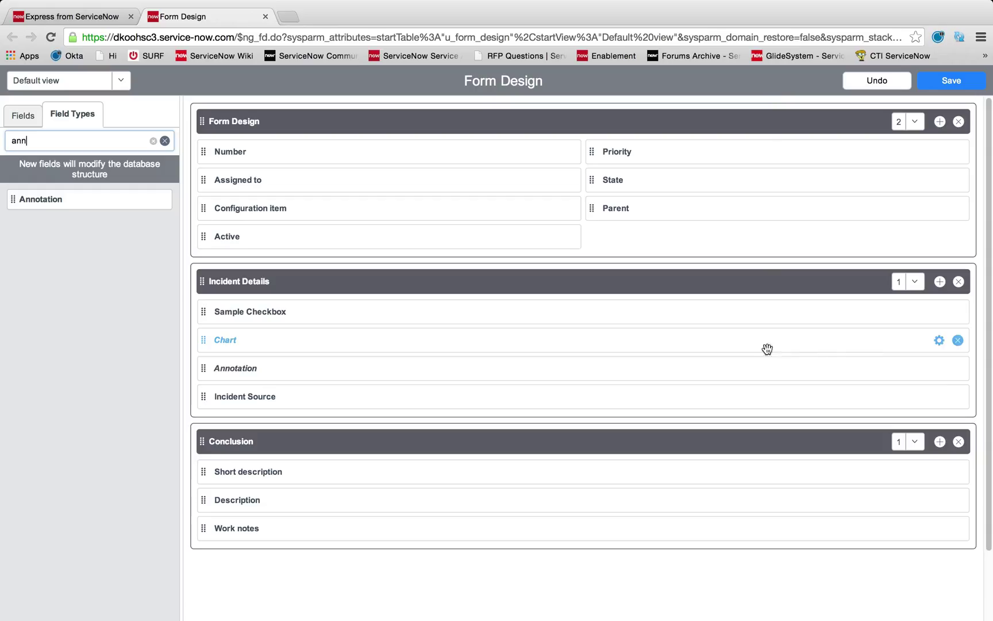
Make the annotation an Info Box Red reading 'Incident Source for given form listed below:' and save.
left_click(939, 369)
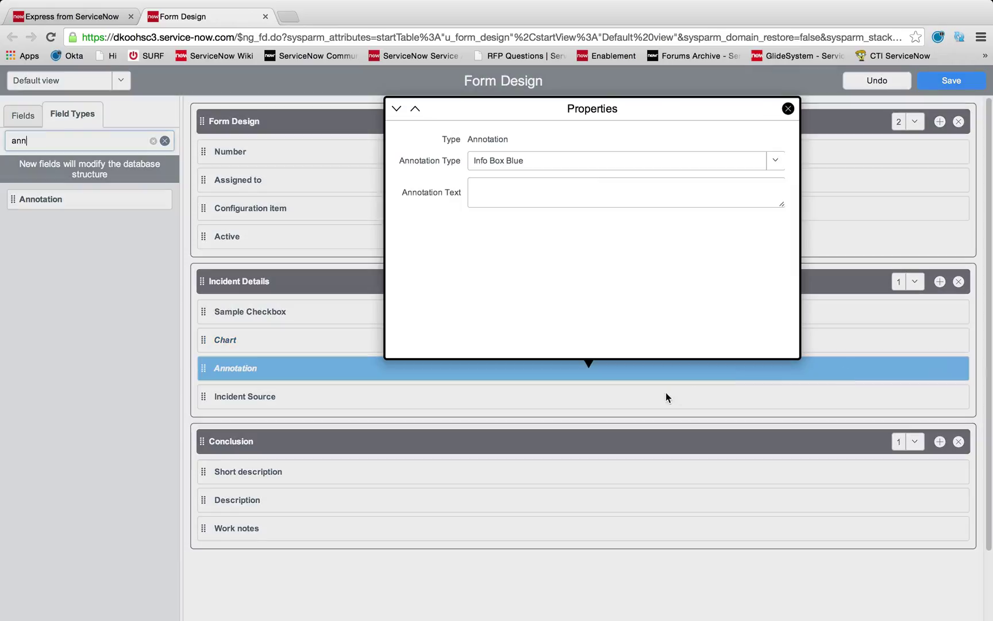
left_click(508, 165)
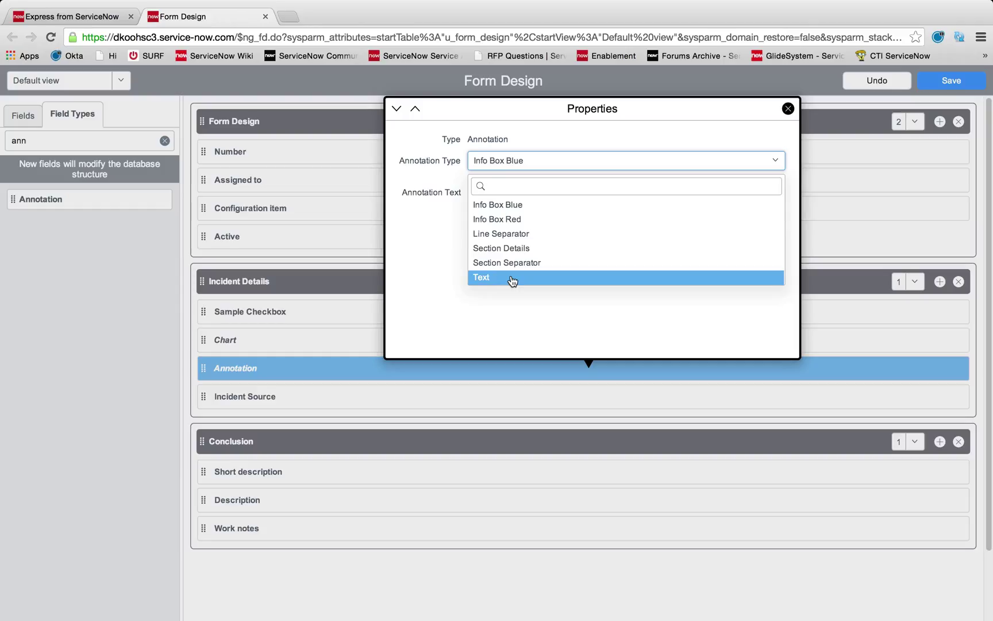
left_click(532, 220)
left_click(505, 195)
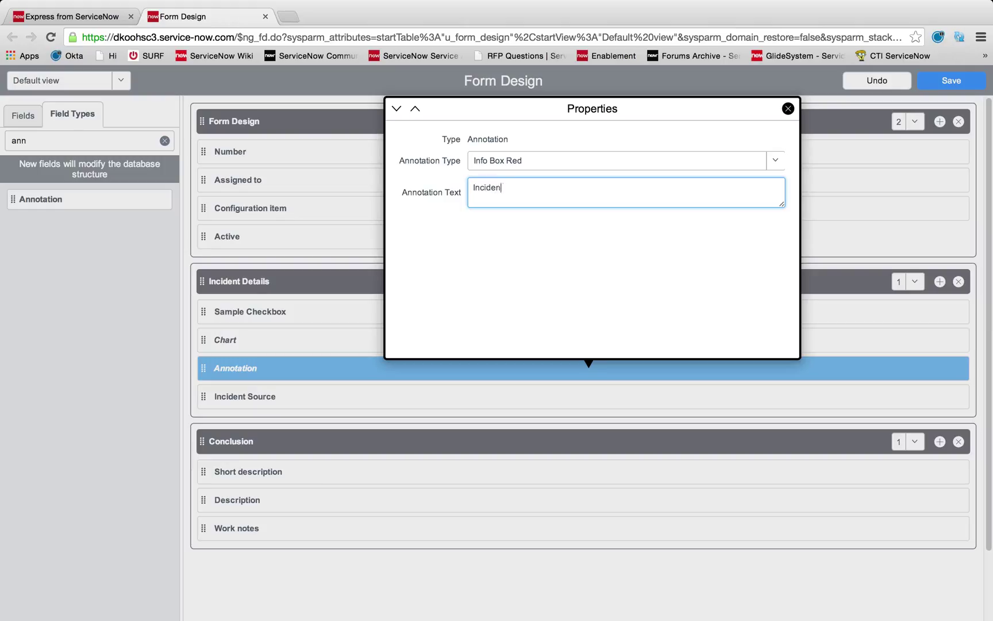
type("Incident Source for given form listed below:")
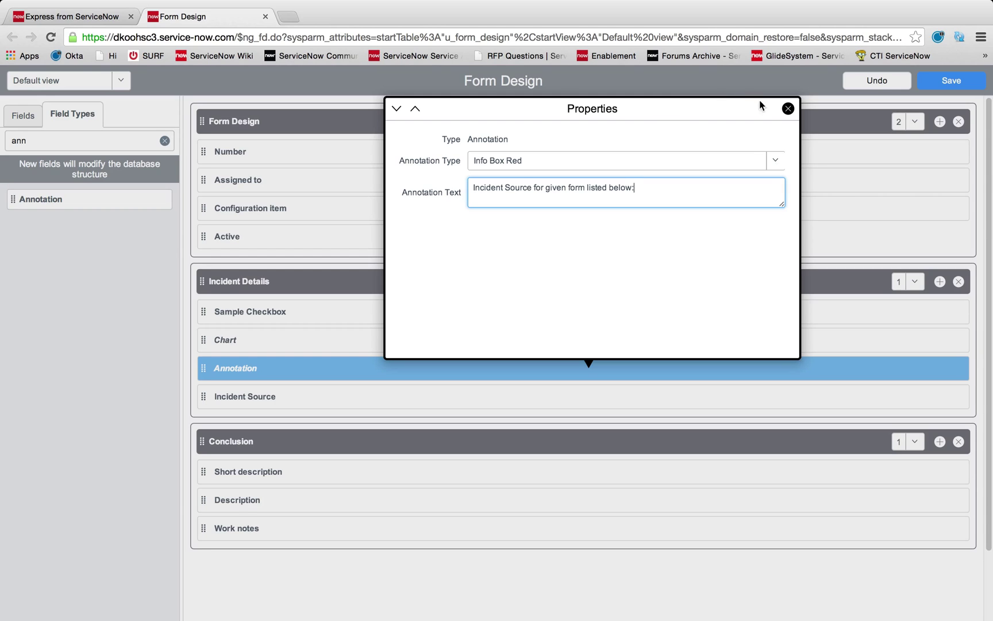
left_click(787, 109)
left_click(931, 88)
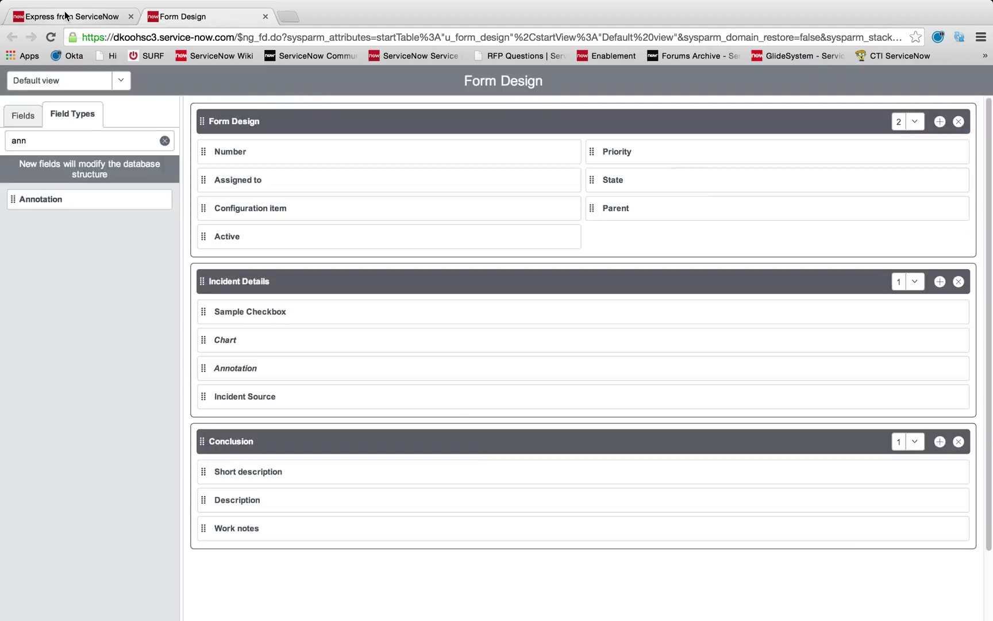
left_click(64, 12)
Reload the Form Design record and scroll down to the red Incident Source banner.
right_click(569, 152)
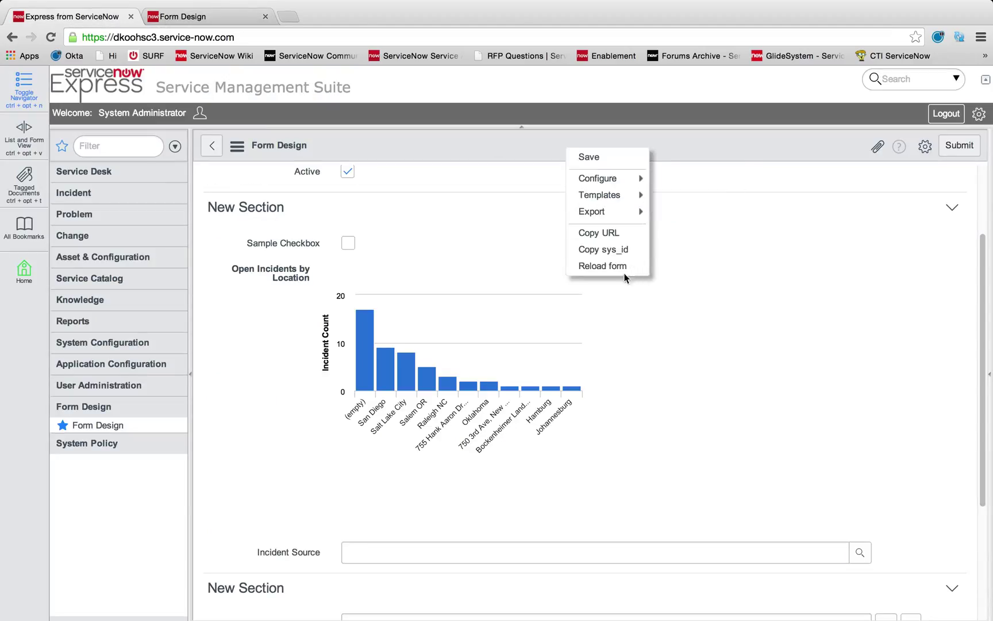
left_click(616, 268)
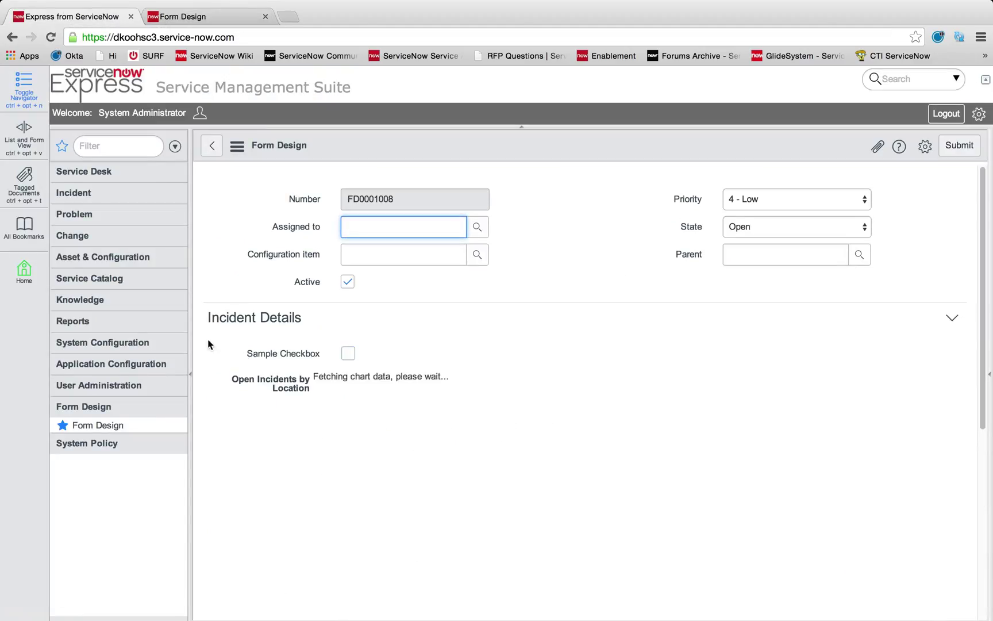
scroll(471, 342, "down", 3)
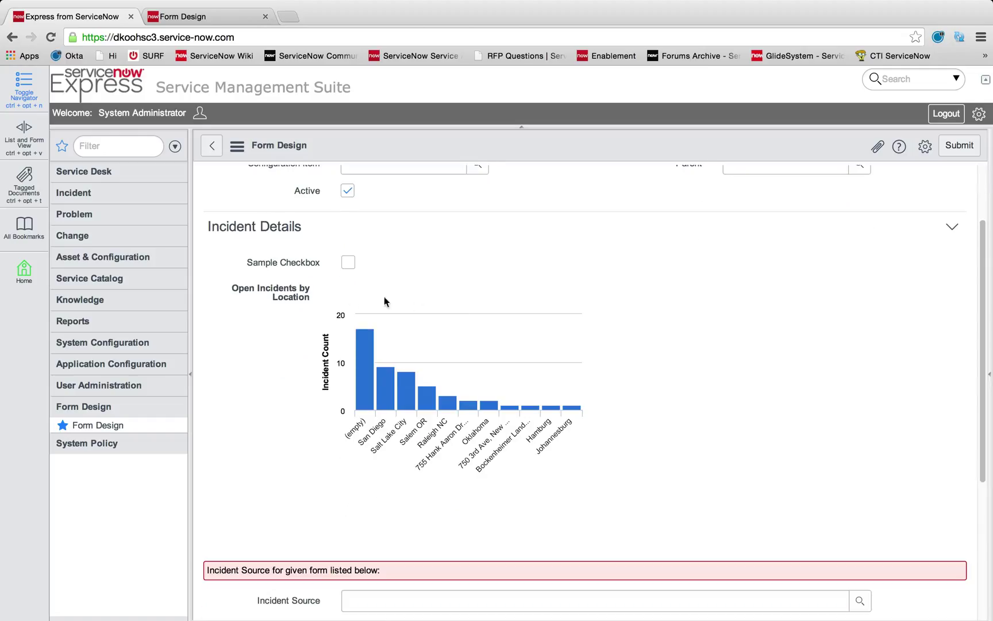
scroll(465, 288, "down", 4)
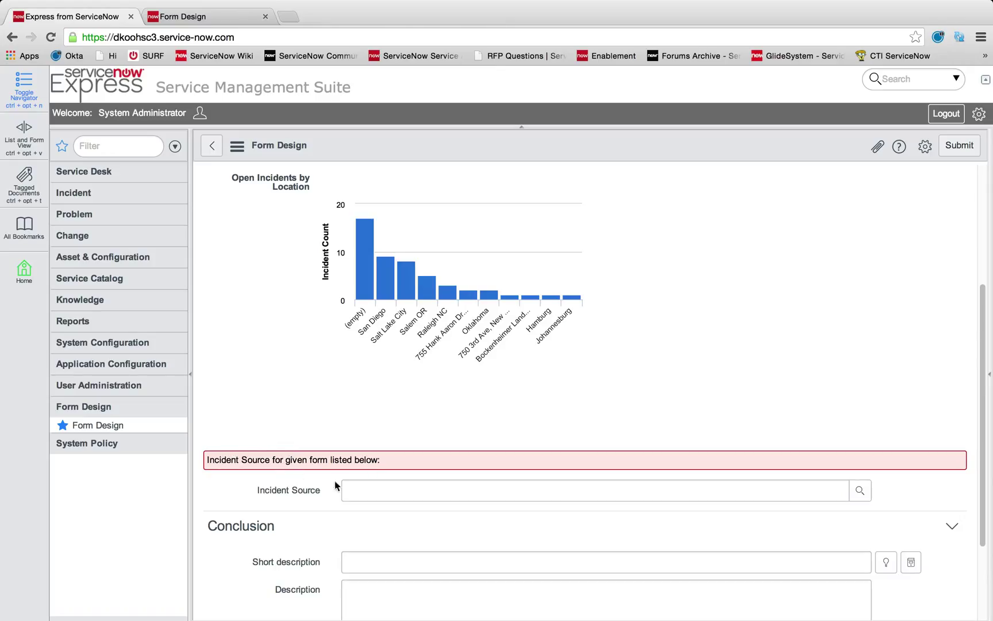
left_click_drag(228, 459, 348, 459)
left_click(377, 459)
scroll(377, 459, "down", 1)
Review the Incident Source field and test Sample Checkbox by ticking and unticking it.
left_click(360, 484)
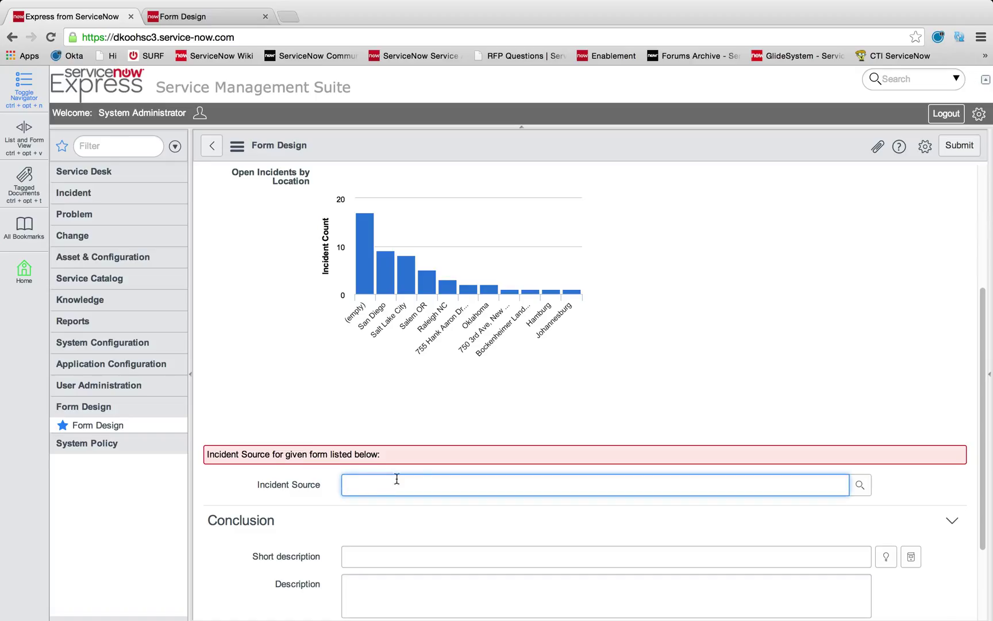
scroll(377, 426, "down", 2)
scroll(377, 488, "up", 5)
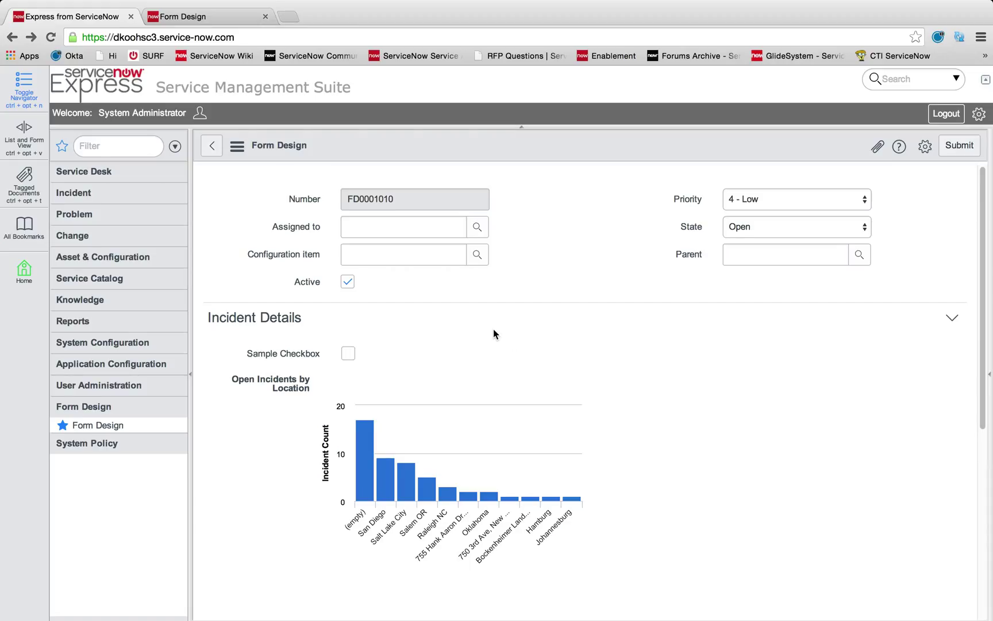
scroll(494, 329, "down", 1)
scroll(345, 334, "down", 5)
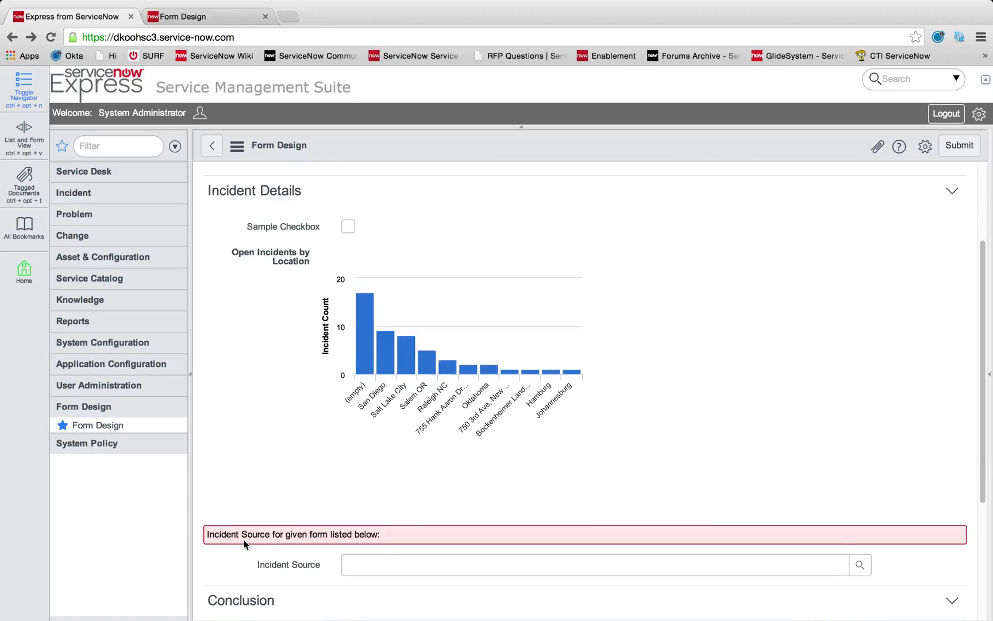
left_click(378, 563)
left_click(347, 226)
left_click(347, 227)
Open the Toggle Chart Report UI policy and start a new UI policy action.
right_click(404, 151)
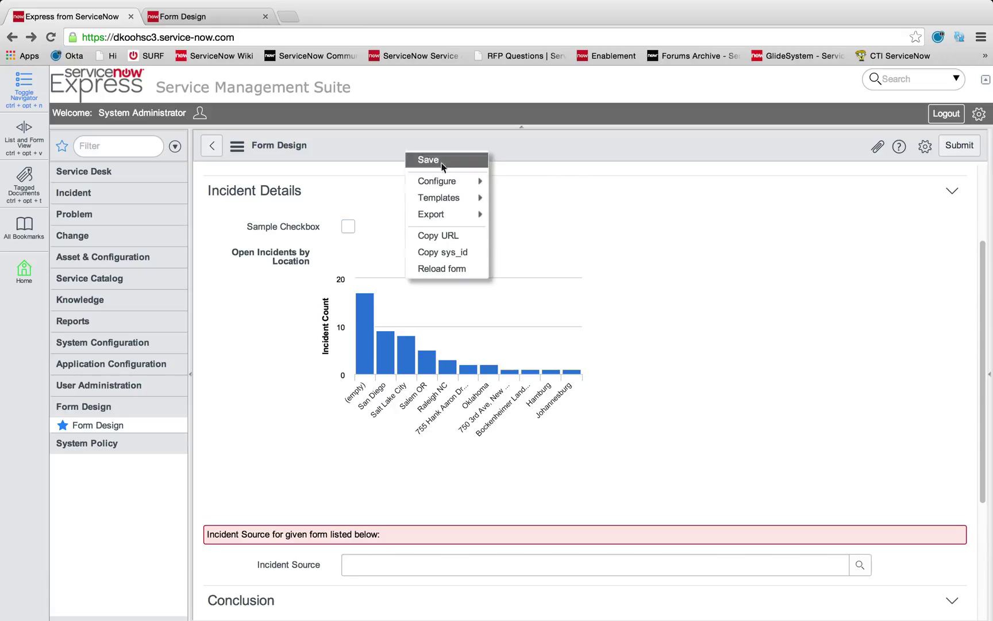
mouse_move(454, 181)
left_click(535, 235)
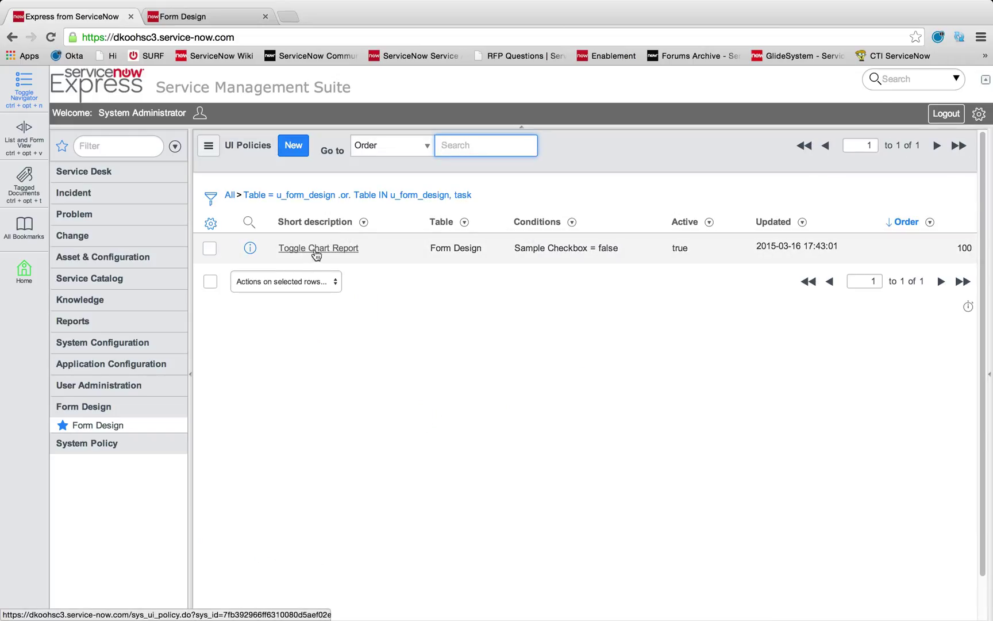
left_click(326, 251)
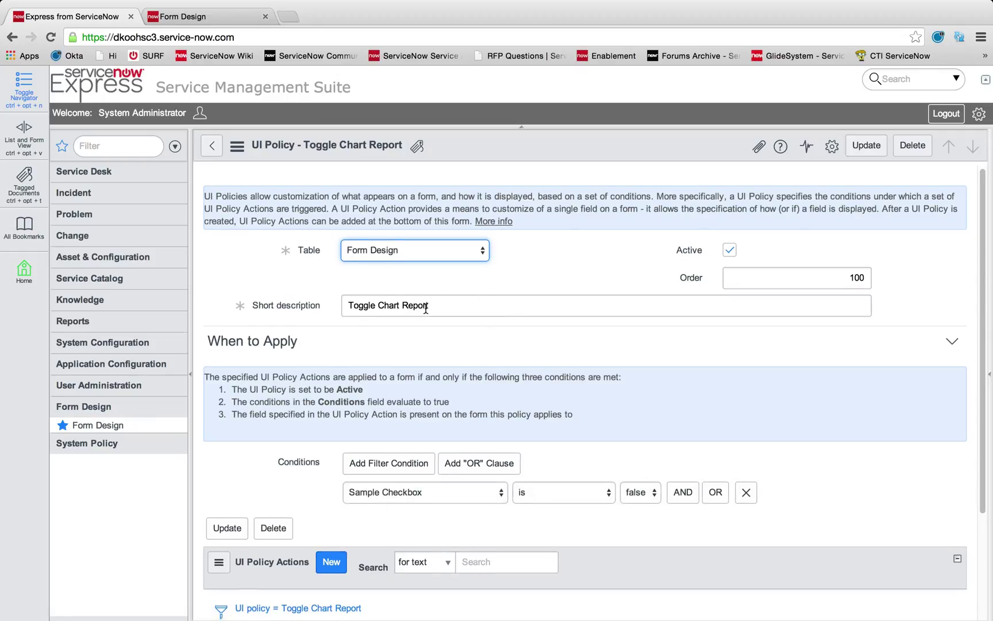
scroll(437, 367, "down", 1)
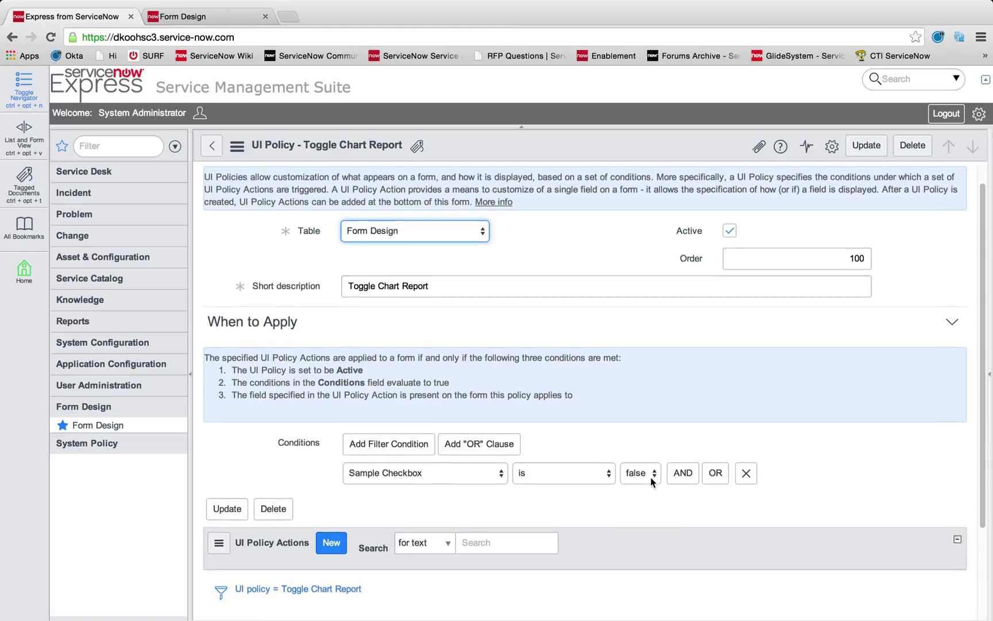
scroll(651, 480, "down", 5)
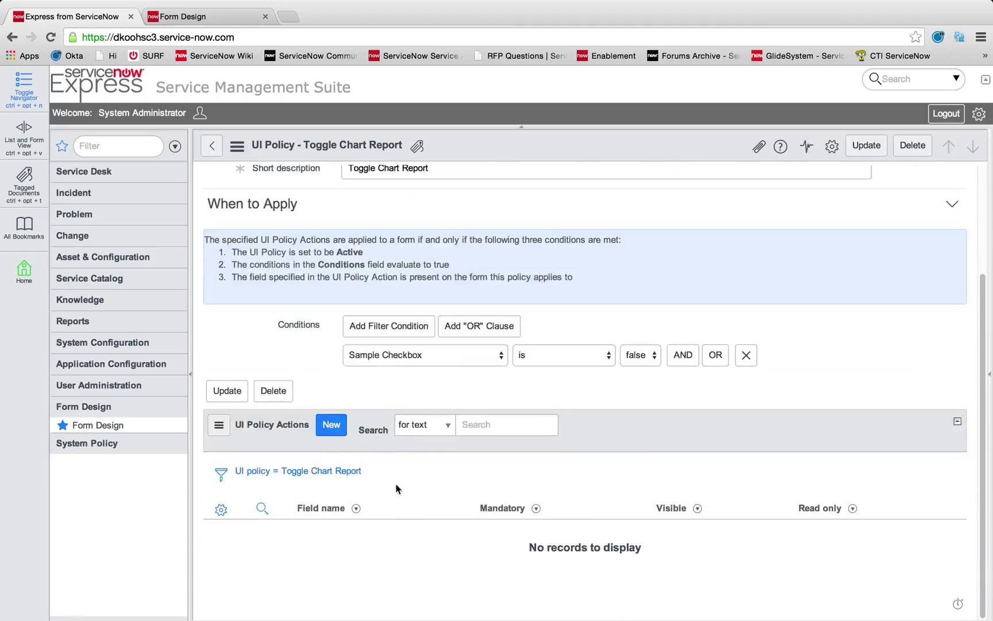
left_click(330, 427)
Add a UI policy action setting Incident Source to Visible false.
left_click(370, 298)
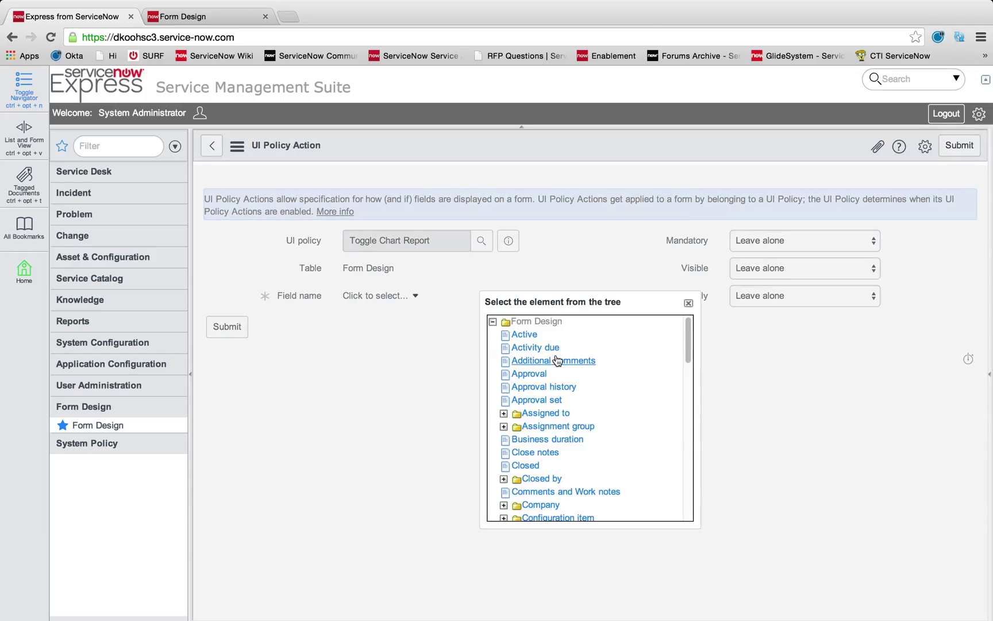
scroll(556, 360, "down", 3)
scroll(557, 360, "down", 3)
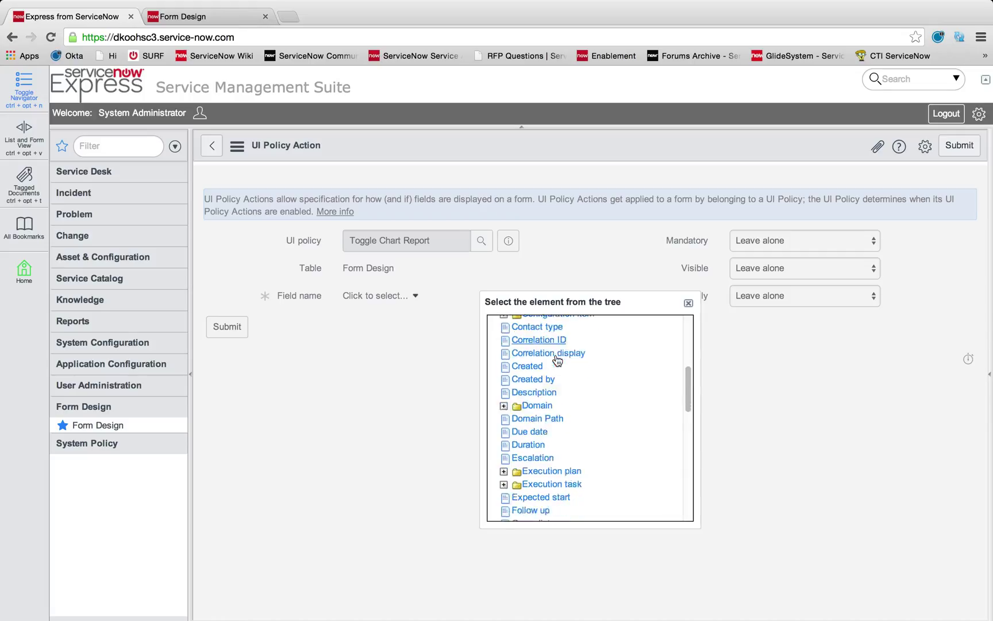
scroll(579, 389, "down", 2)
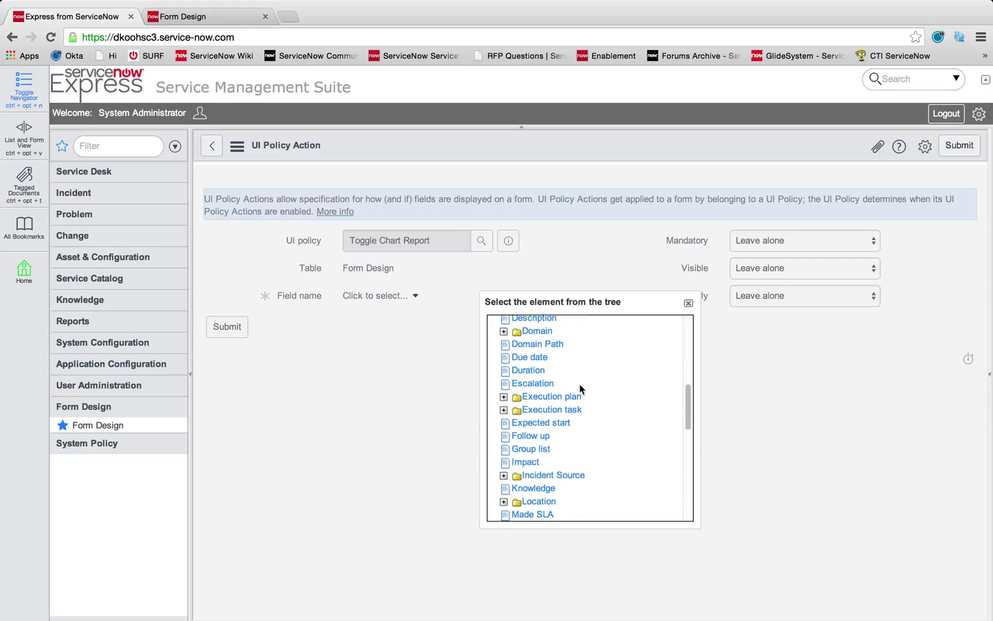
left_click(553, 470)
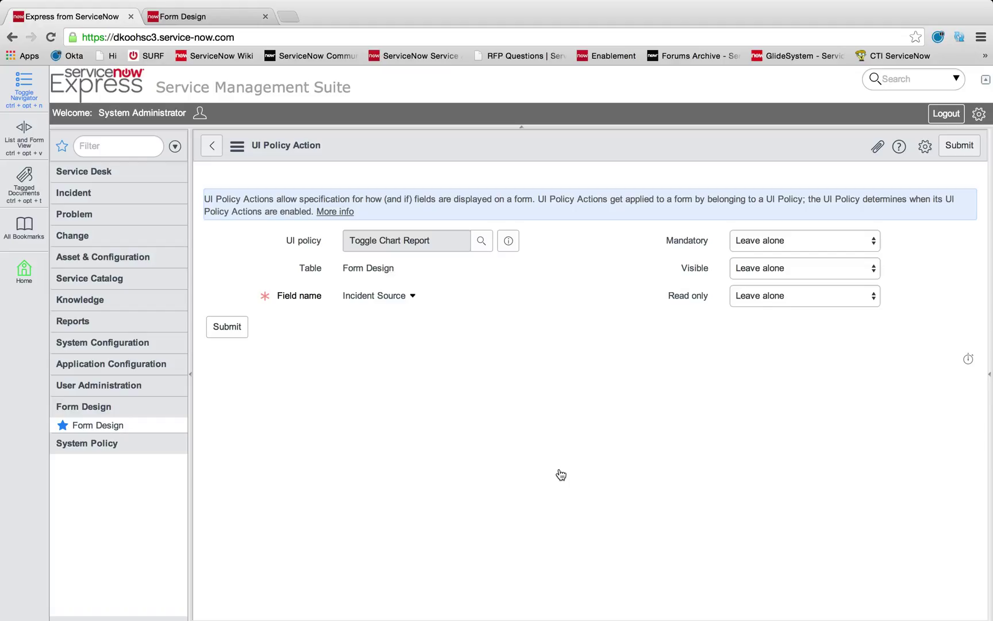
left_click(767, 270)
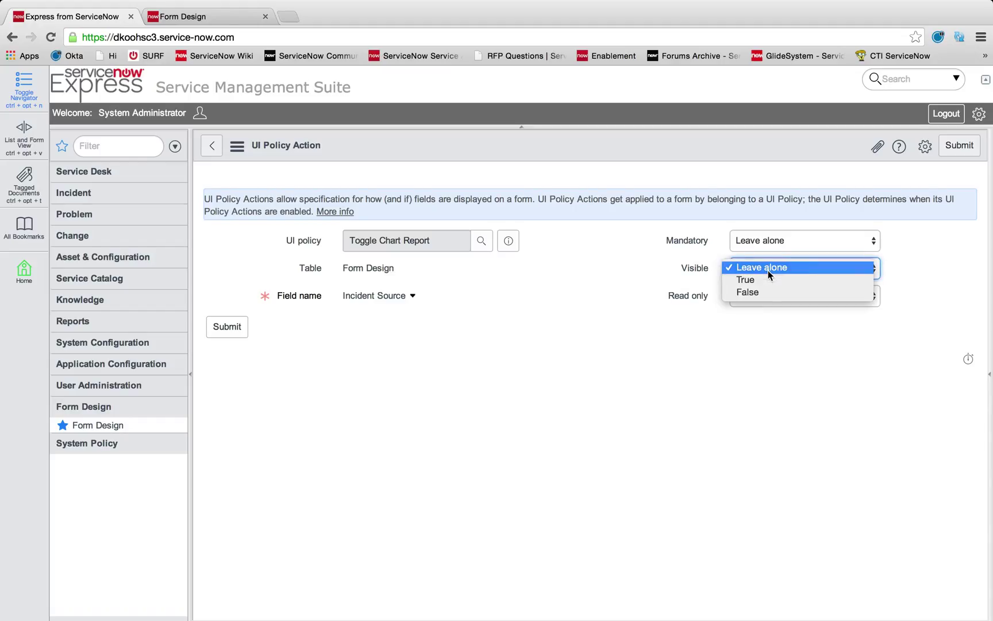
left_click(767, 292)
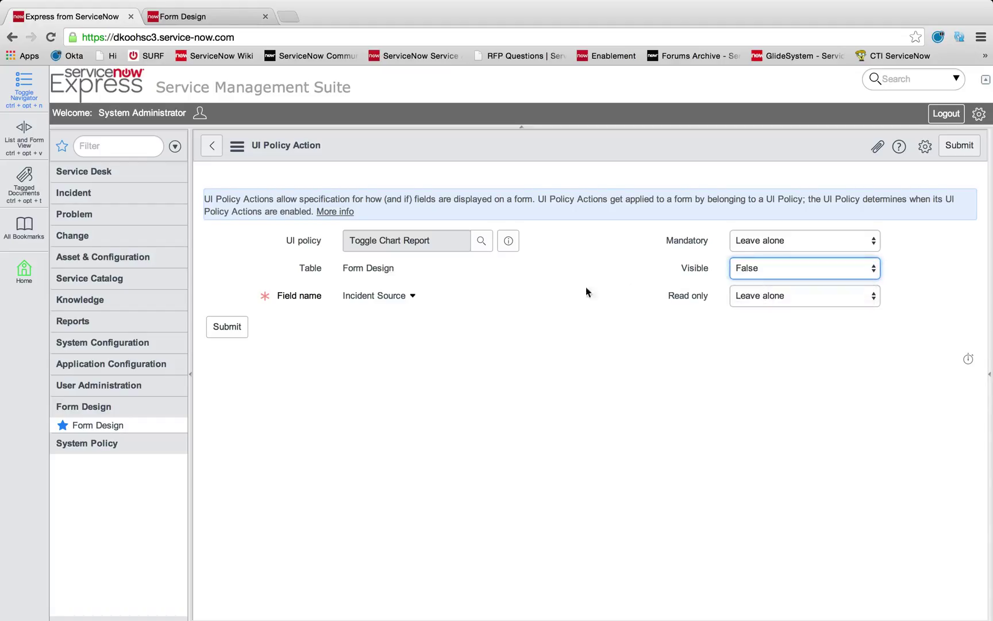
left_click(227, 332)
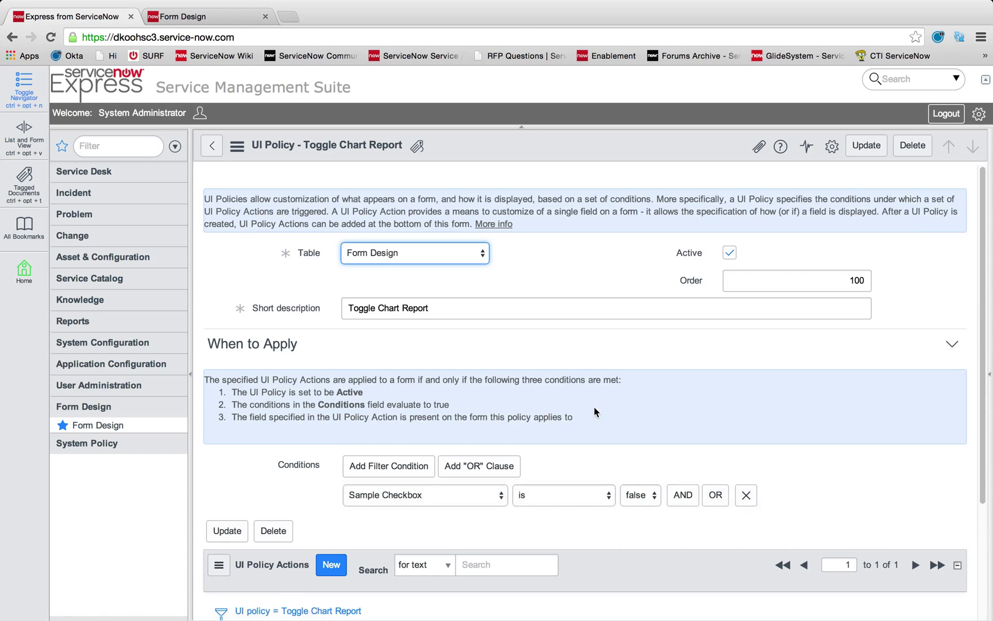
Update the Toggle Chart Report policy and go to the Form Designs list.
scroll(594, 406, "down", 3)
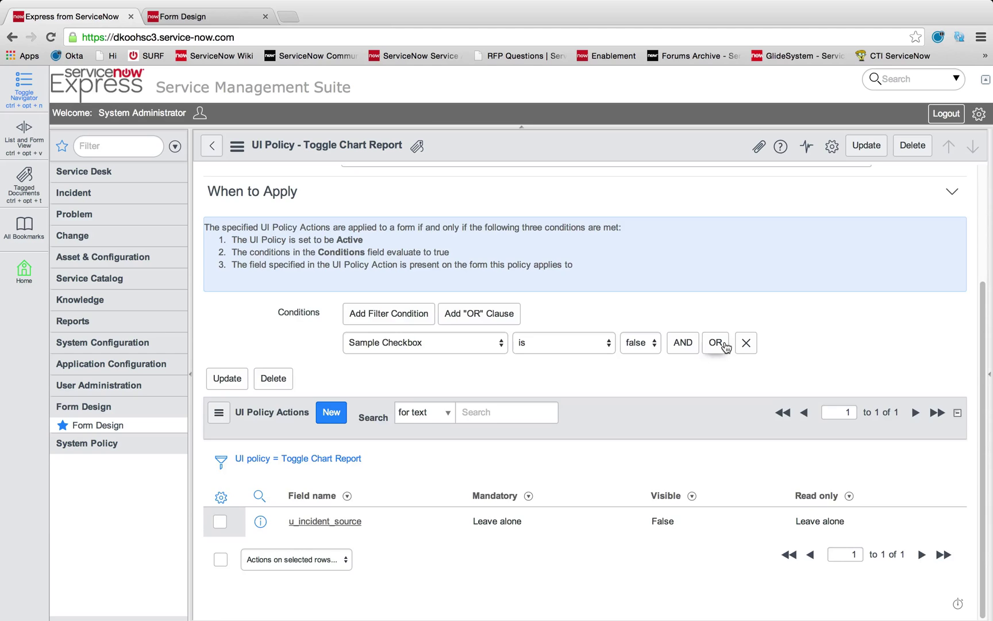
scroll(714, 342, "up", 5)
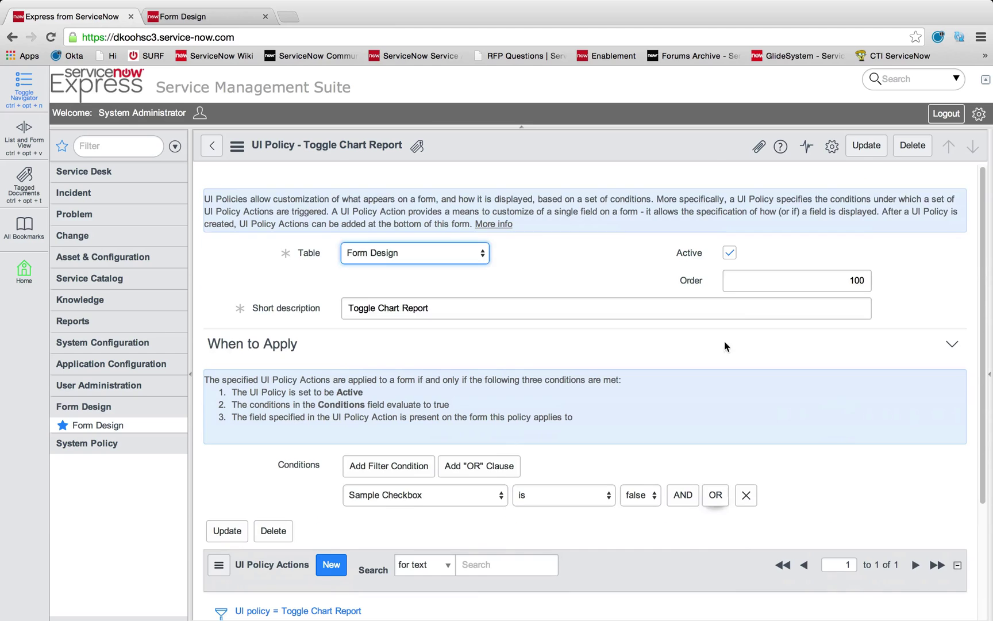
left_click(866, 147)
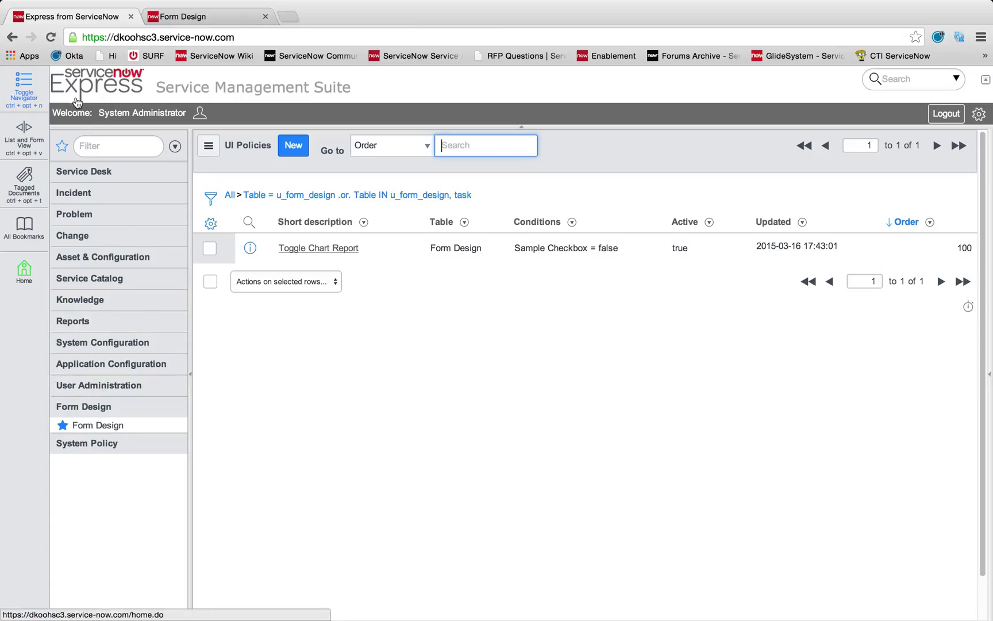
left_click(100, 426)
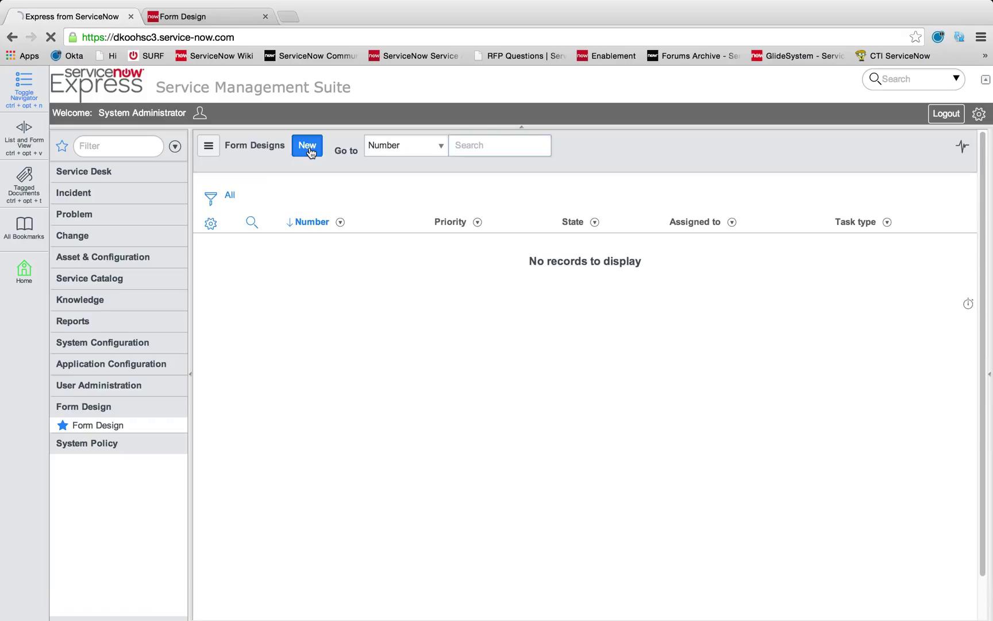
Create a new Form Design record and toggle Sample Checkbox repeatedly, leaving it ticked.
left_click(308, 148)
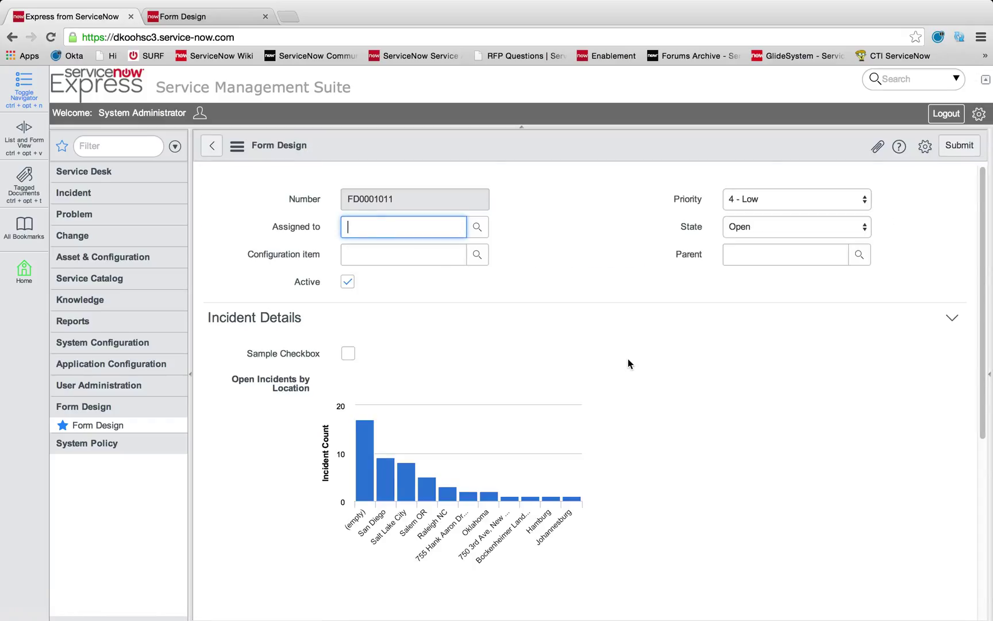
scroll(627, 363, "down", 2)
scroll(628, 358, "down", 2)
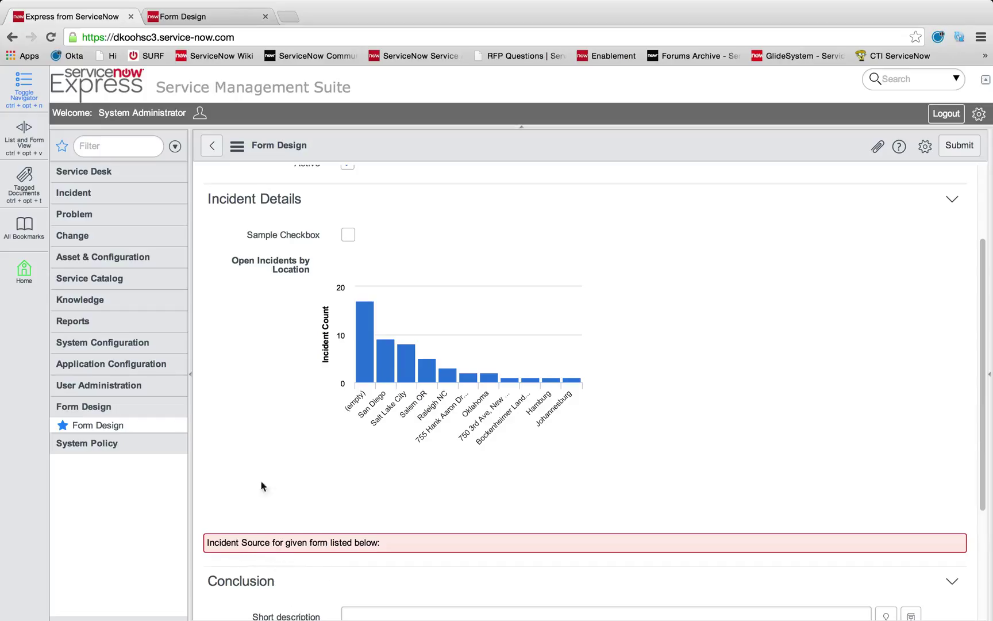
left_click(347, 235)
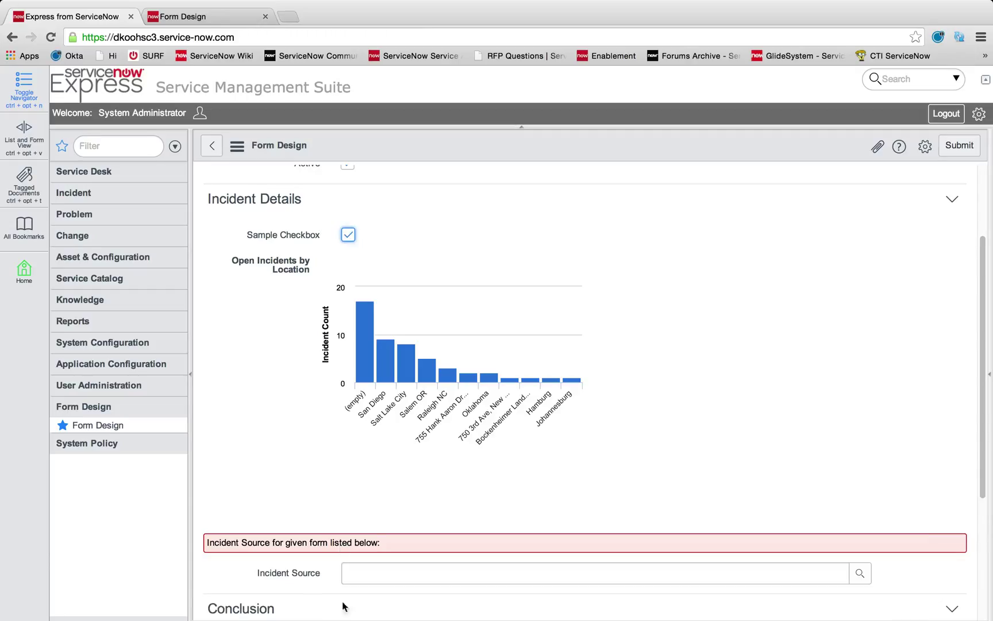
left_click(351, 238)
left_click(351, 238)
left_click(352, 238)
left_click(352, 238)
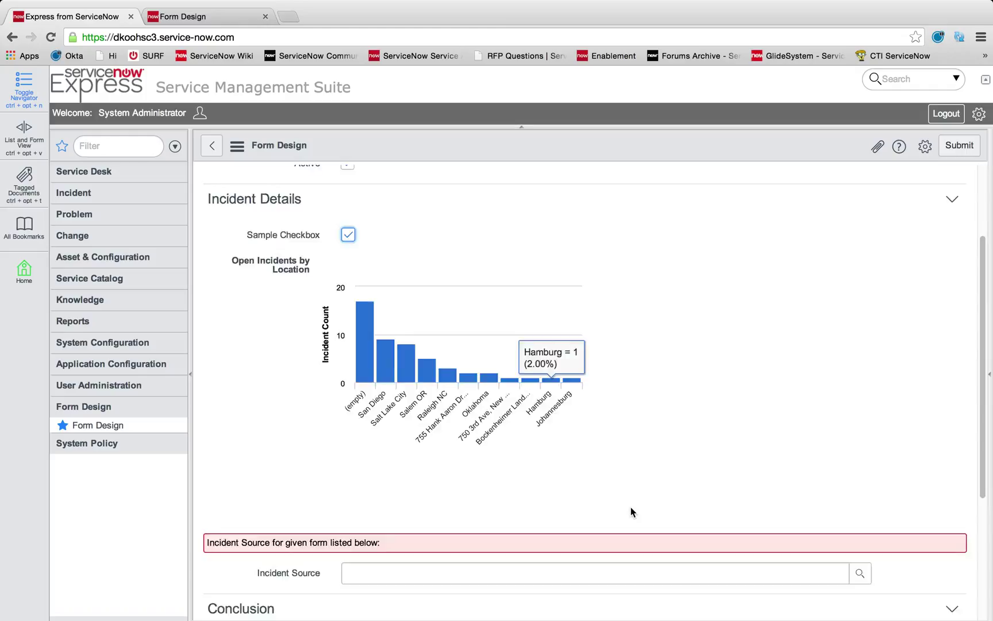
scroll(631, 511, "up", 3)
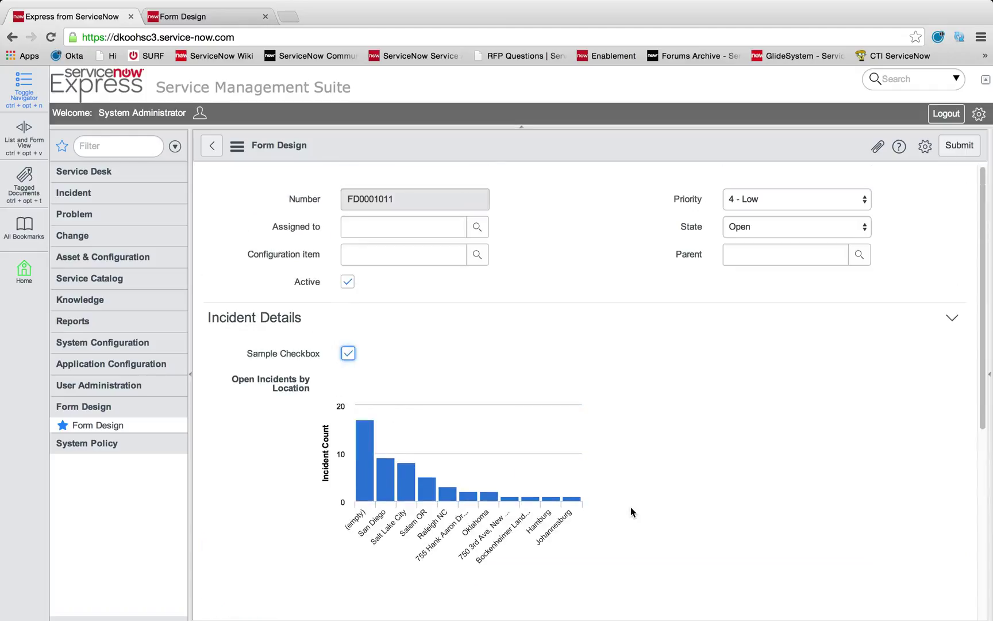
right_click(490, 151)
mouse_move(534, 182)
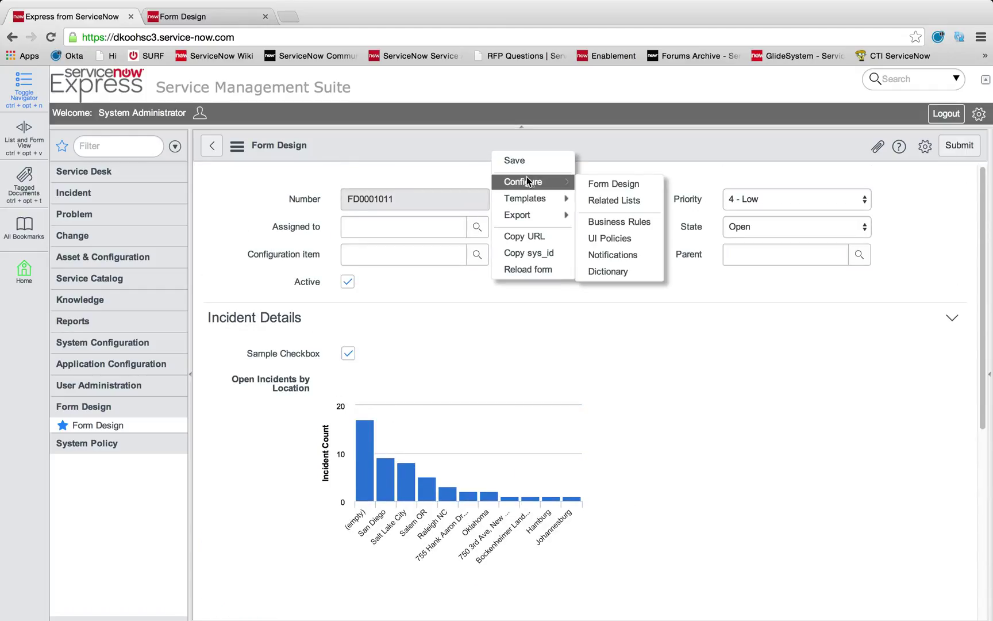
Add the Assignment group field between Number and Assigned to and save the layout.
left_click(628, 185)
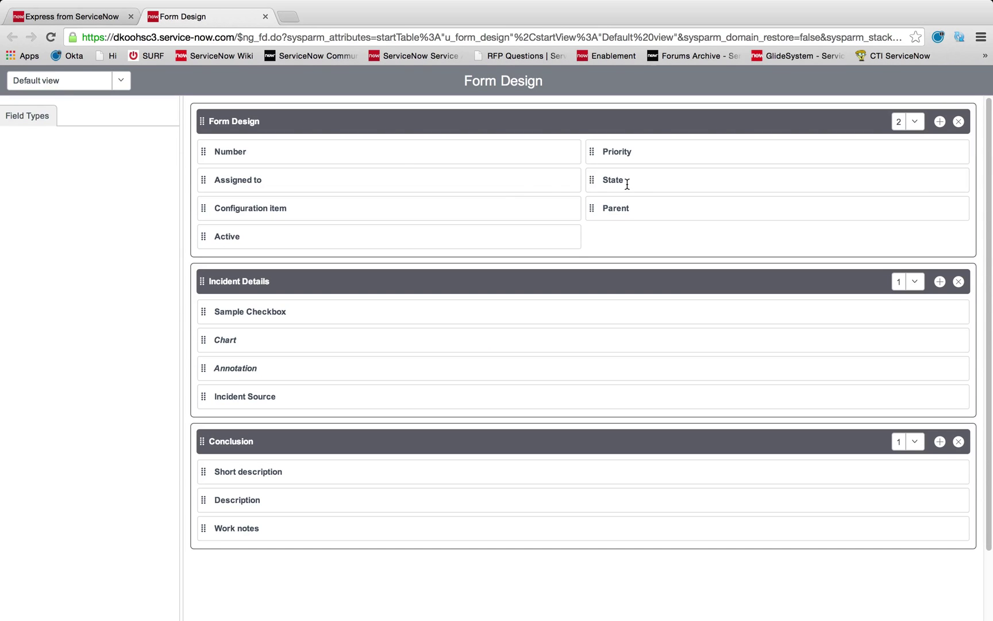
left_click(58, 147)
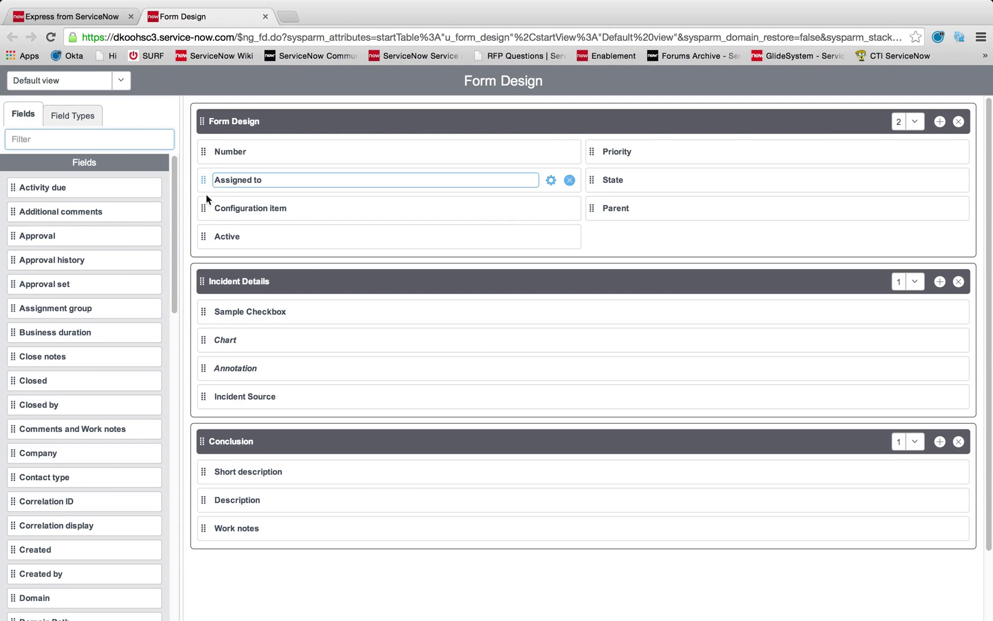
type("ass")
left_click_drag(92, 188, 299, 175)
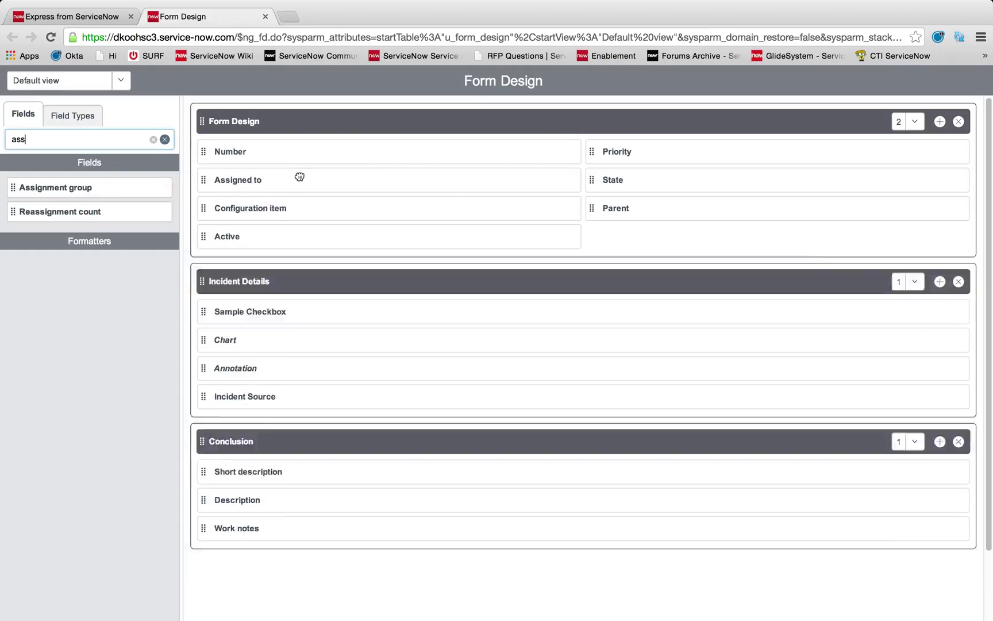
key("BackSpace")
key("BackSpace")
key("BackSpace")
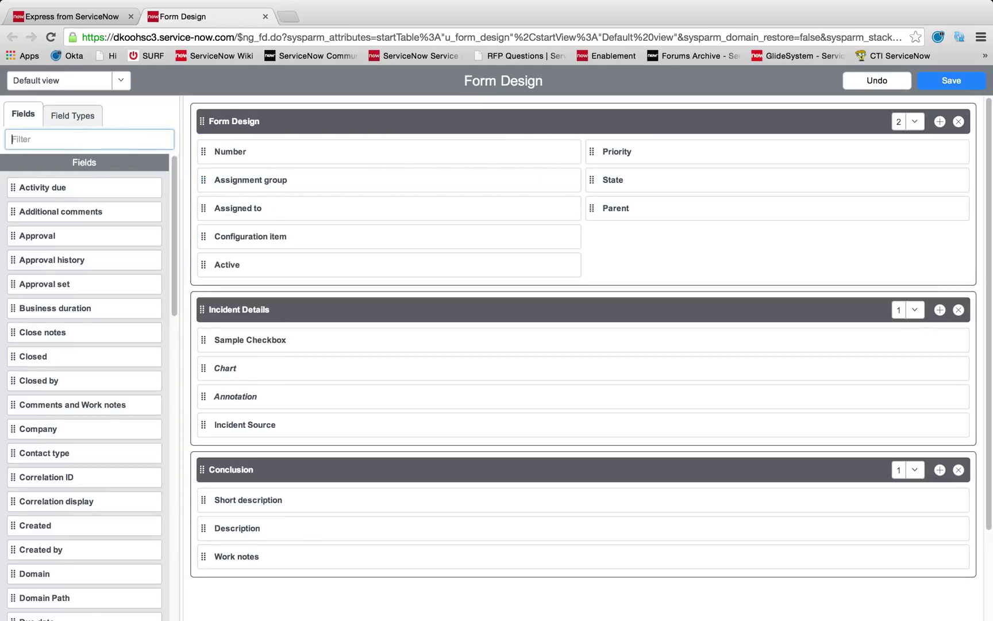
scroll(98, 270, "down", 20)
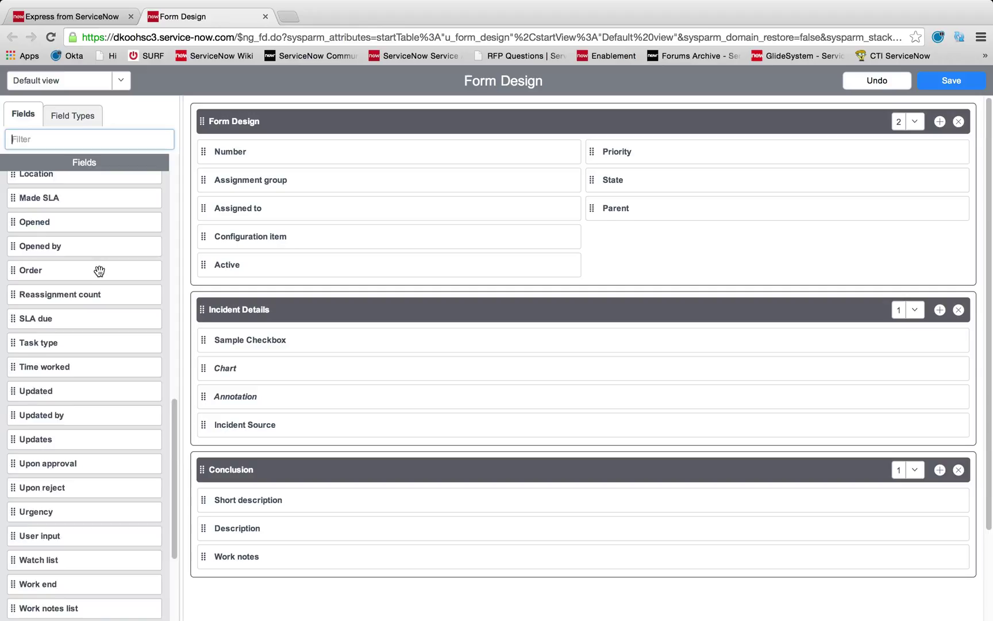
scroll(99, 271, "up", 20)
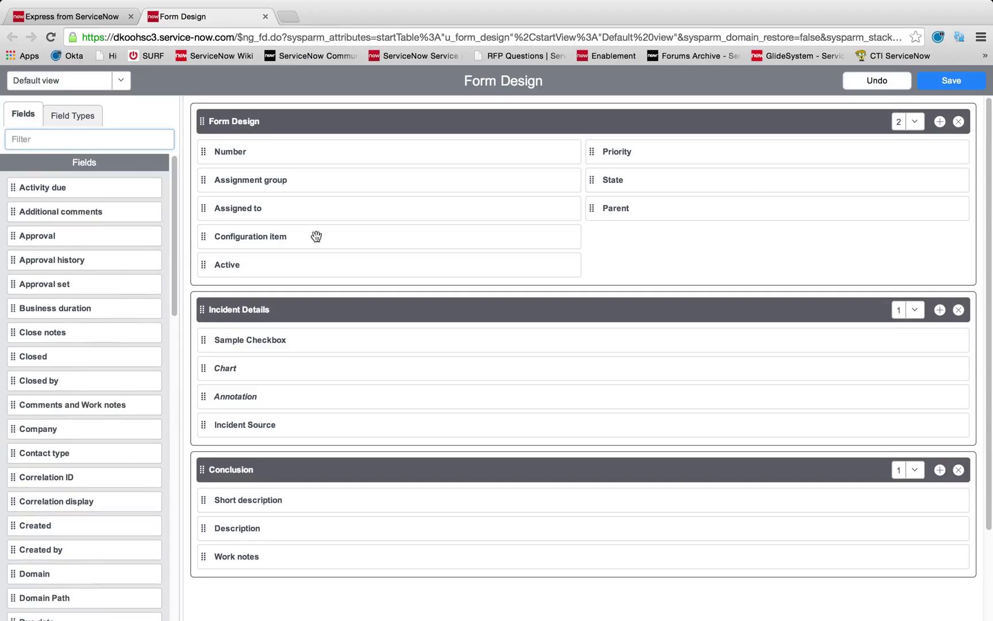
left_click(949, 80)
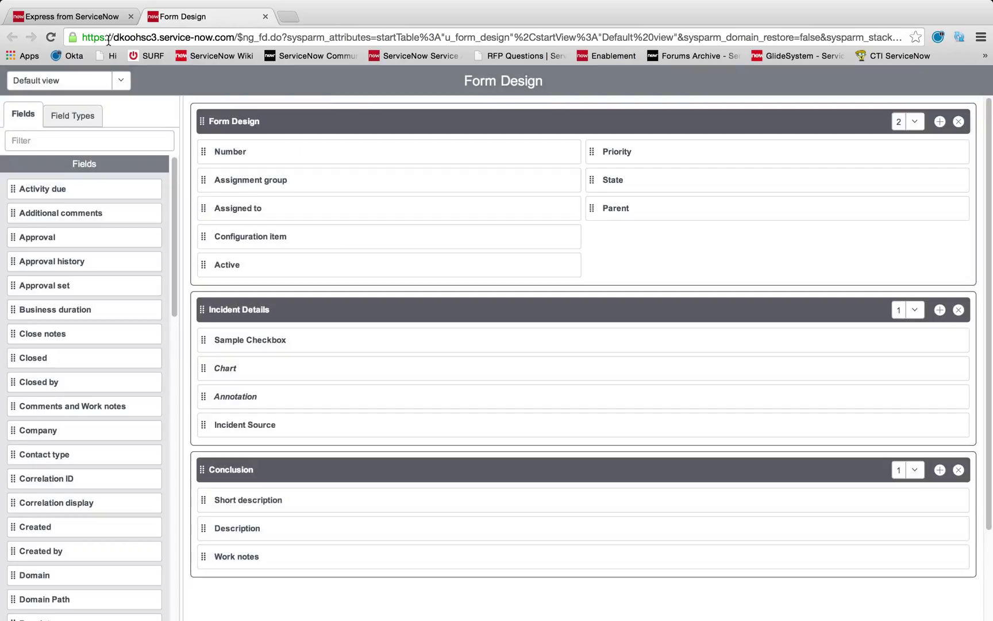
left_click(57, 16)
Reload the form, confirm leaving the page, and try the Assigned to user lookup.
right_click(444, 147)
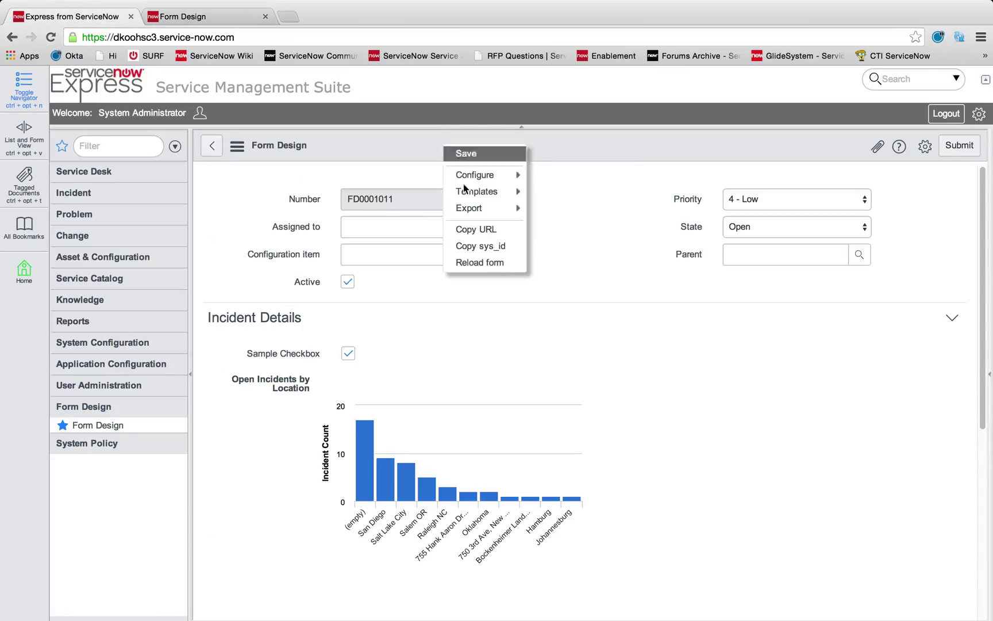
left_click(485, 263)
left_click(566, 205)
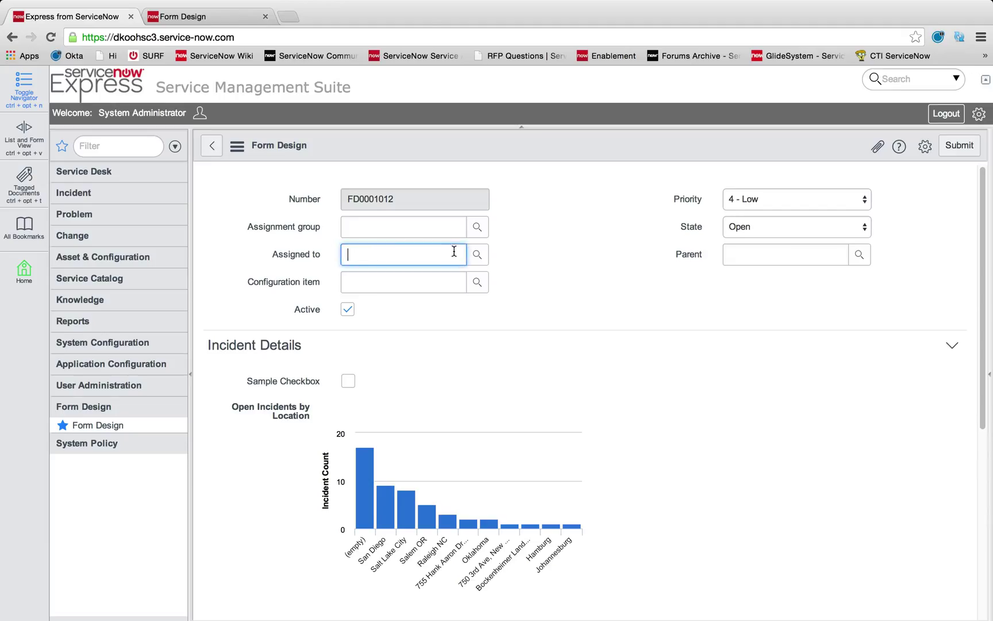
left_click(476, 254)
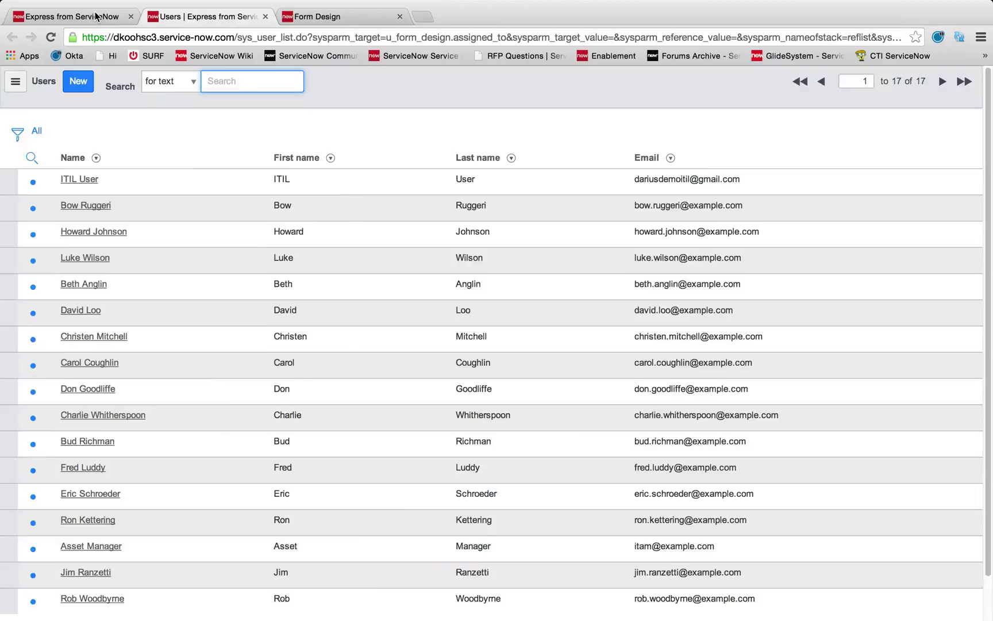
key("super+w")
Set Assignment group to IT - Information Technology and recheck the Assigned to lookup.
left_click(350, 226)
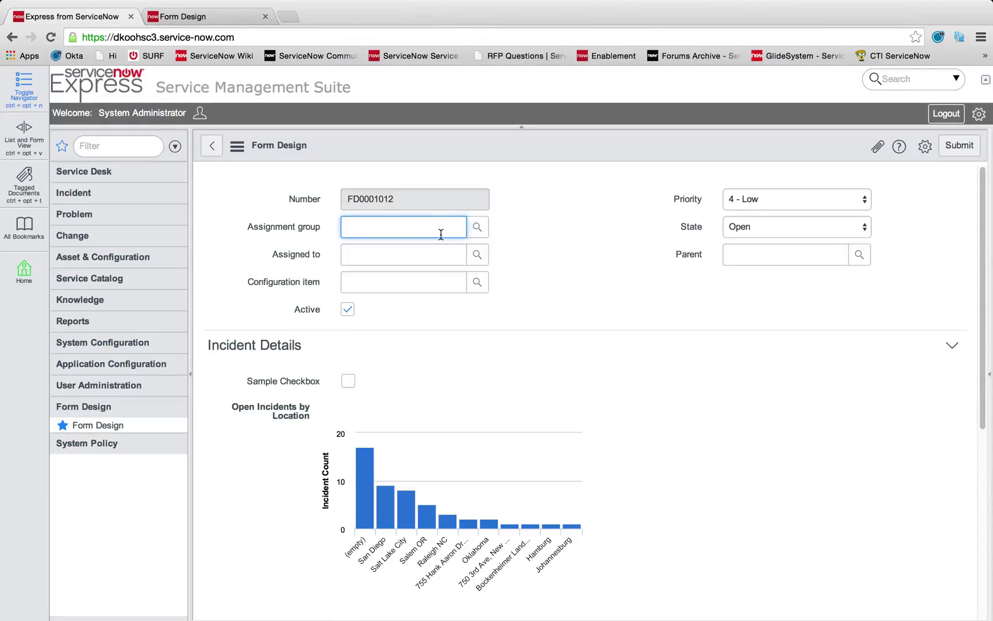
type("it")
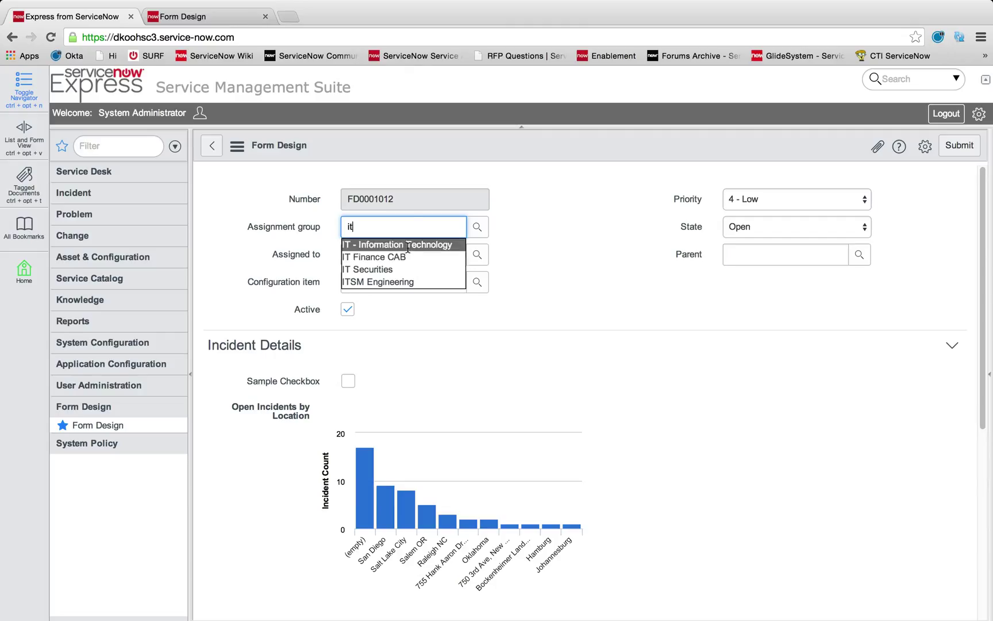
left_click(428, 246)
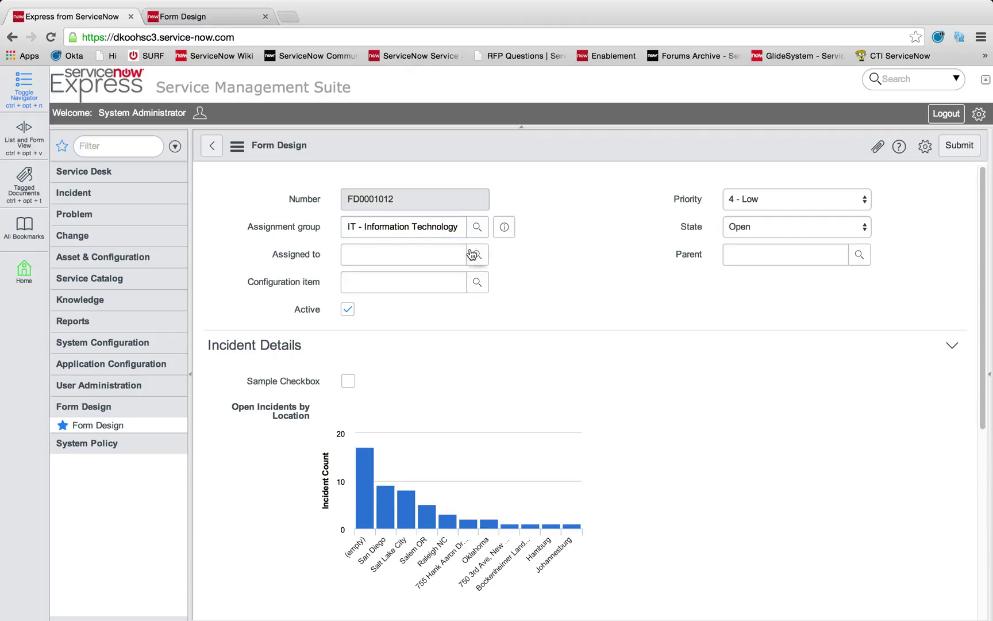
left_click(473, 256)
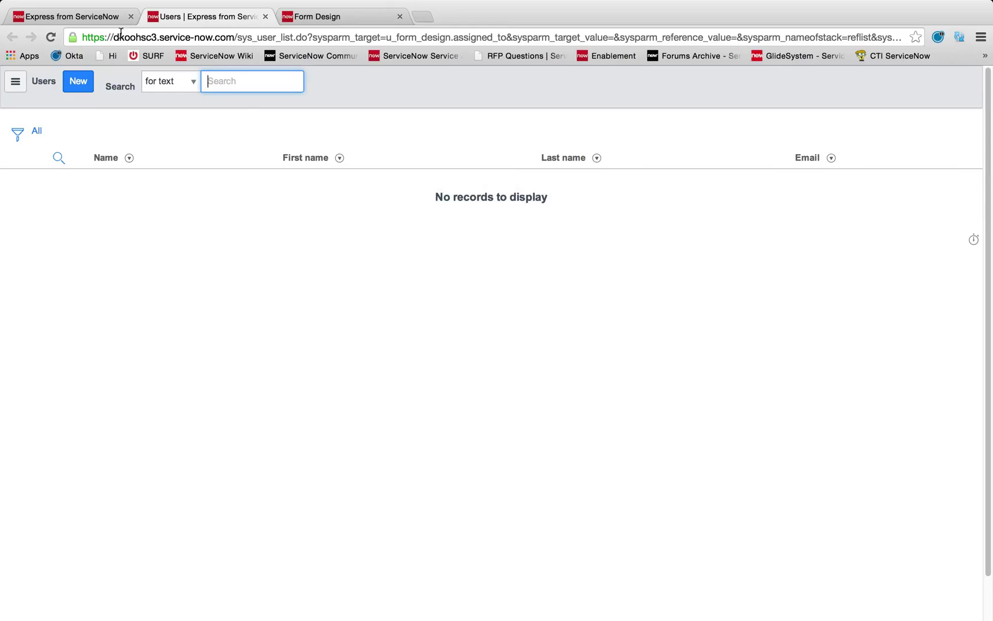
left_click(96, 20)
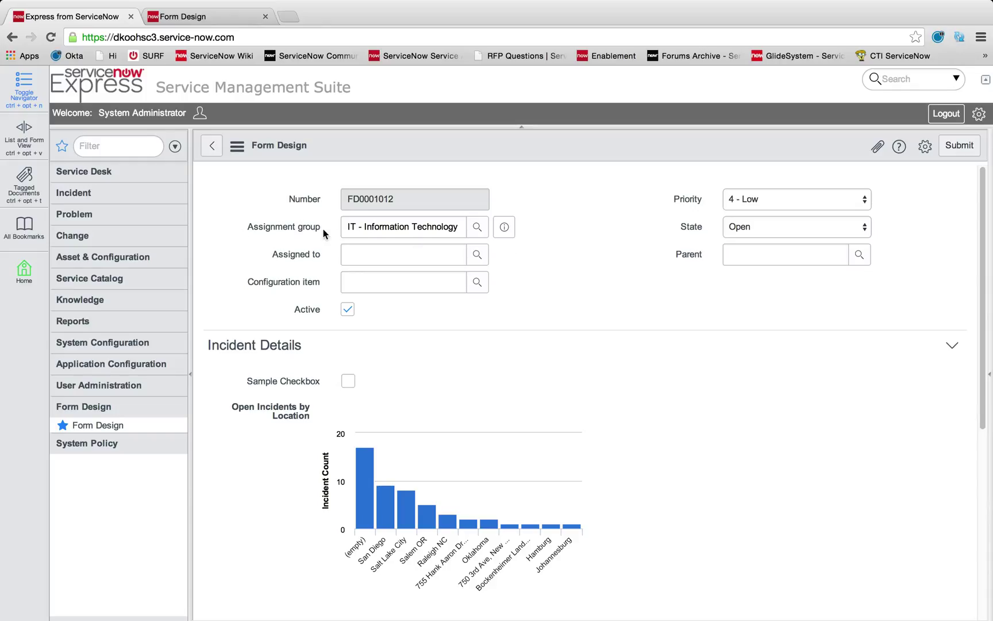
Check the Assigned to dictionary entry's assignment_group dependency, then return to the Form Design form.
mouse_move(289, 258)
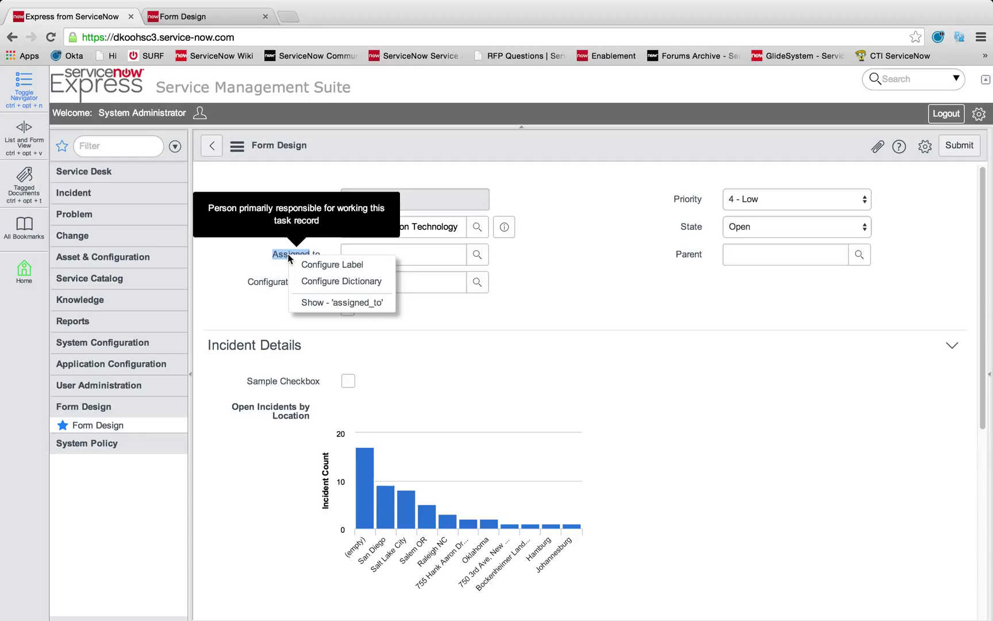
left_click(337, 282)
left_click(568, 212)
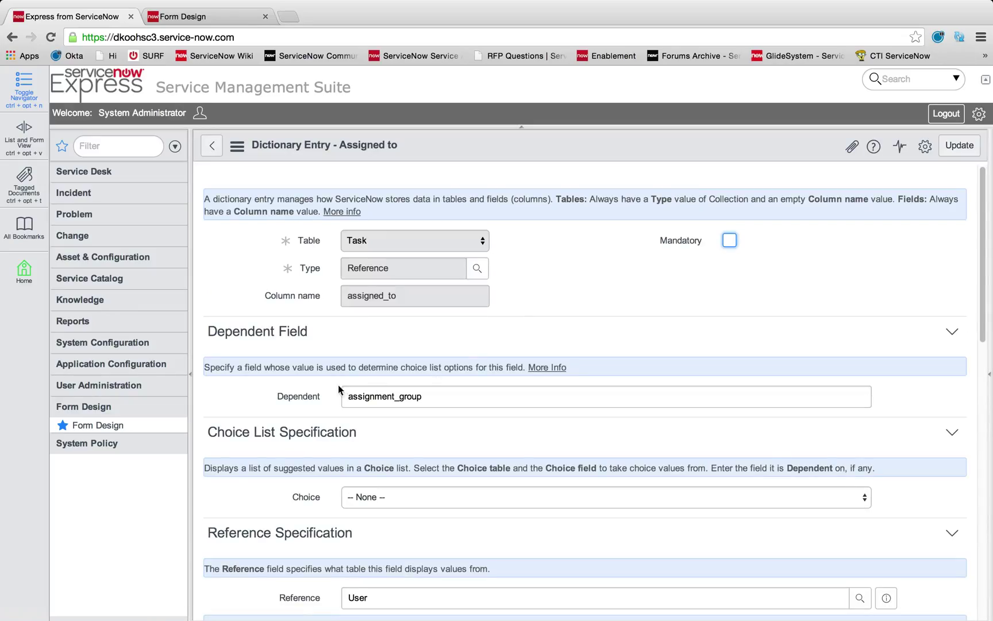
left_click_drag(344, 396, 462, 397)
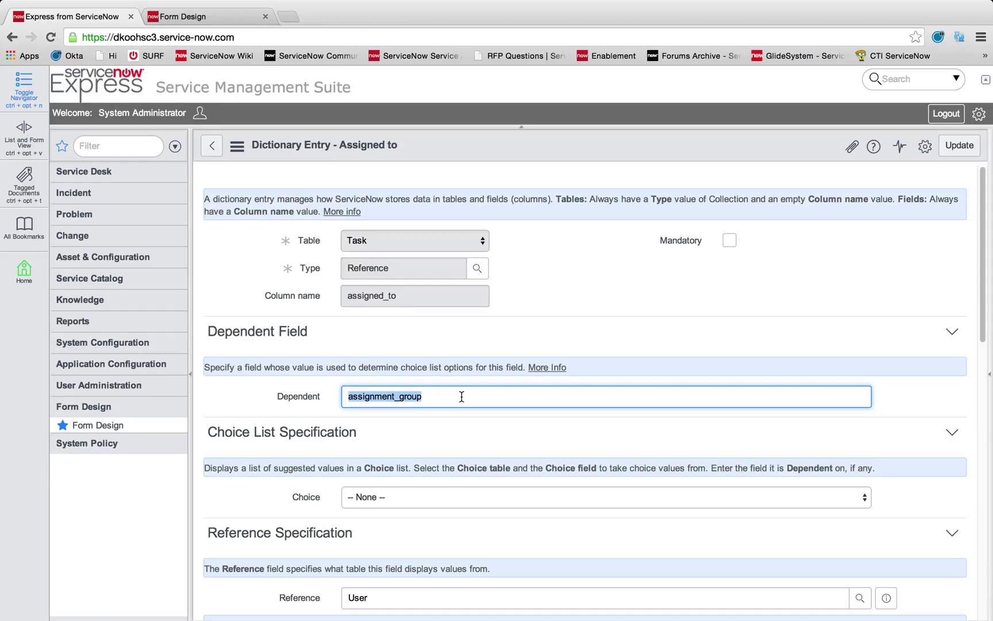
left_click(217, 148)
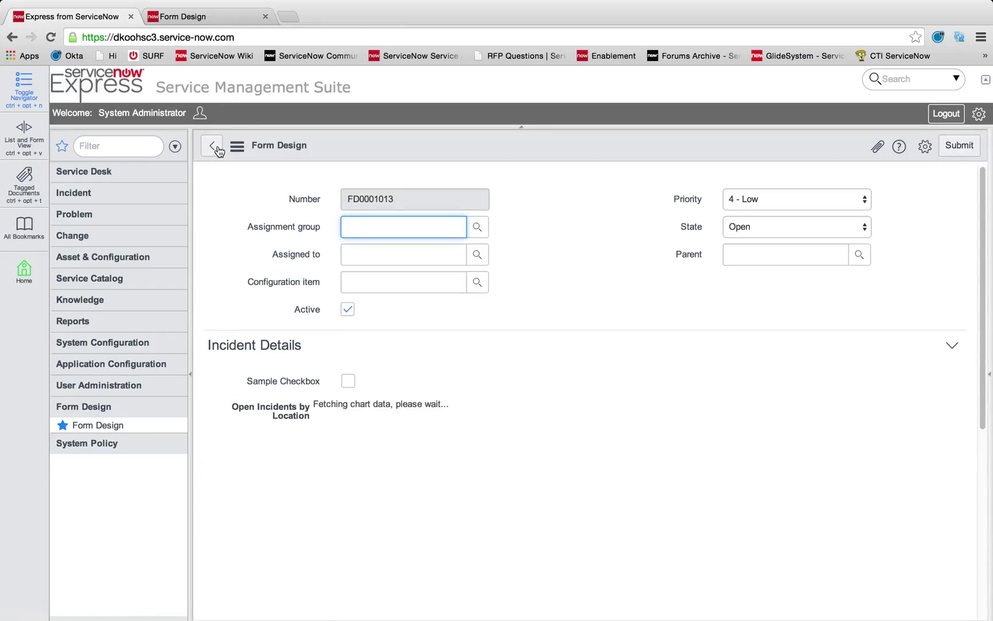
Open incident INC0000063, Disable email forwarding, from the open Incidents list.
left_click(107, 195)
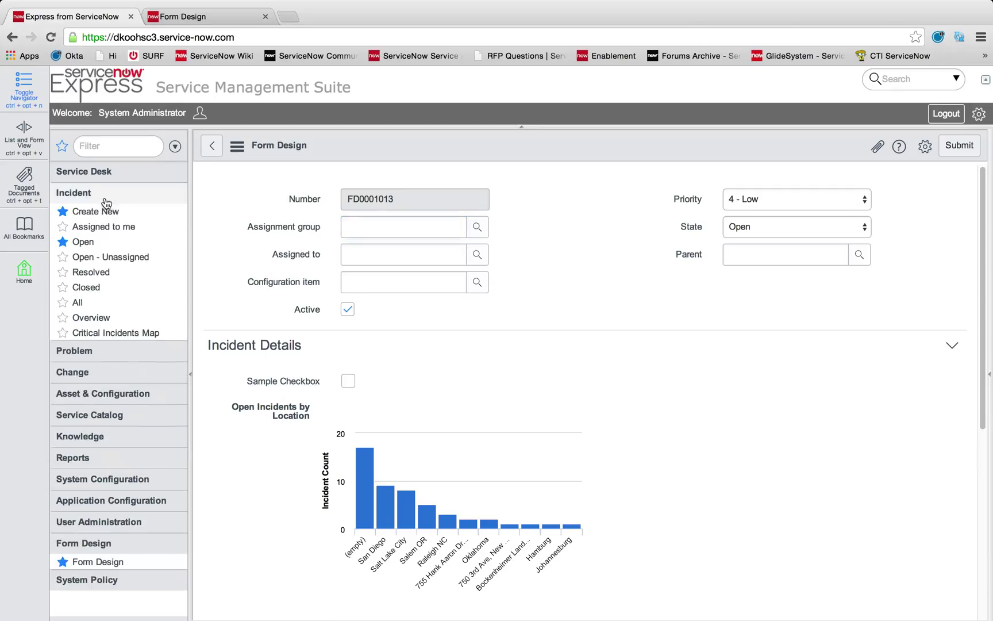
left_click(86, 242)
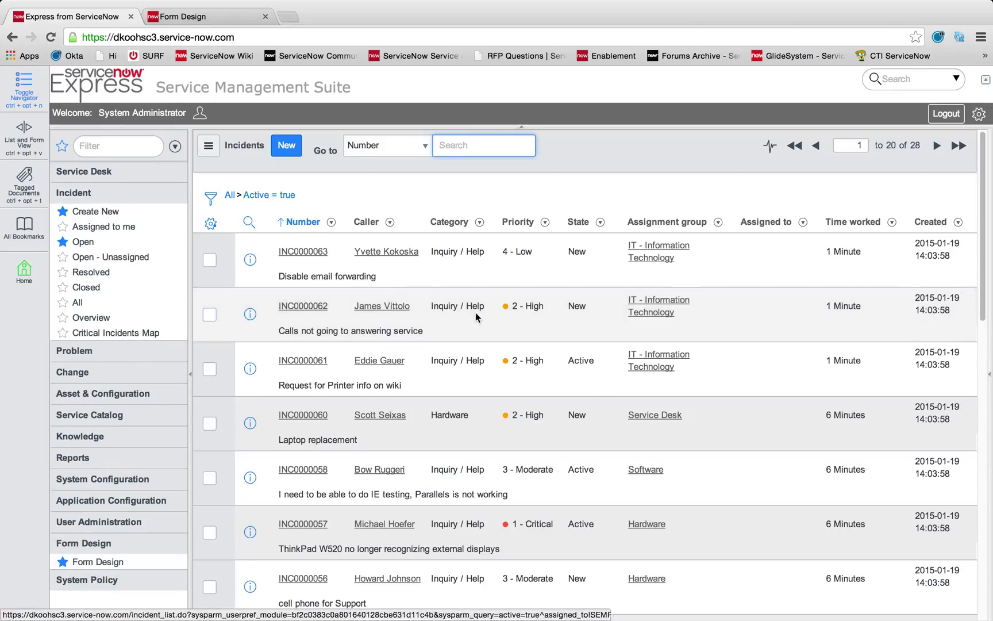
left_click(316, 261)
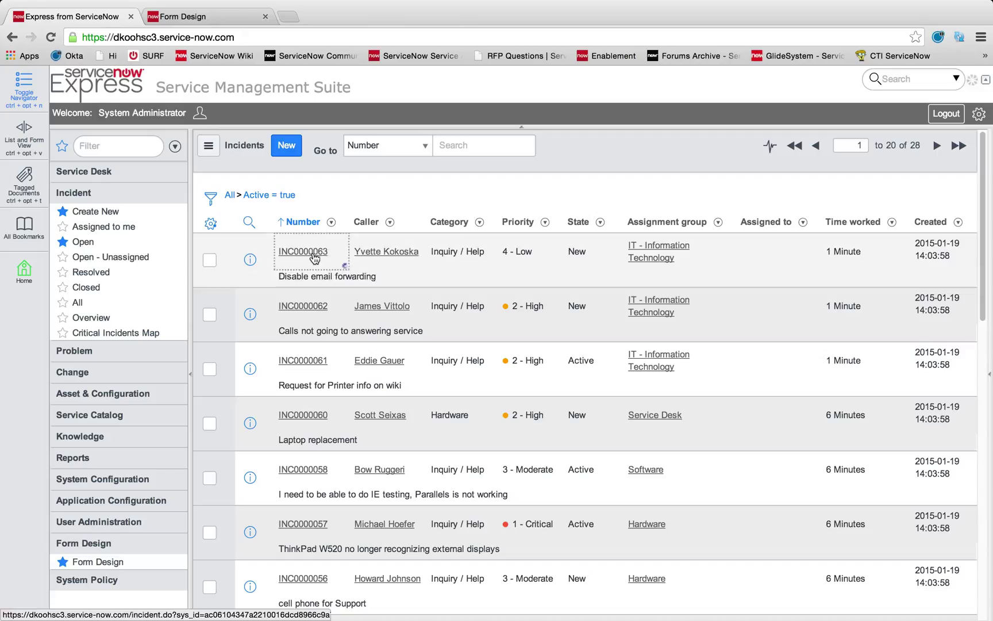
double_click(314, 253)
left_click(249, 257)
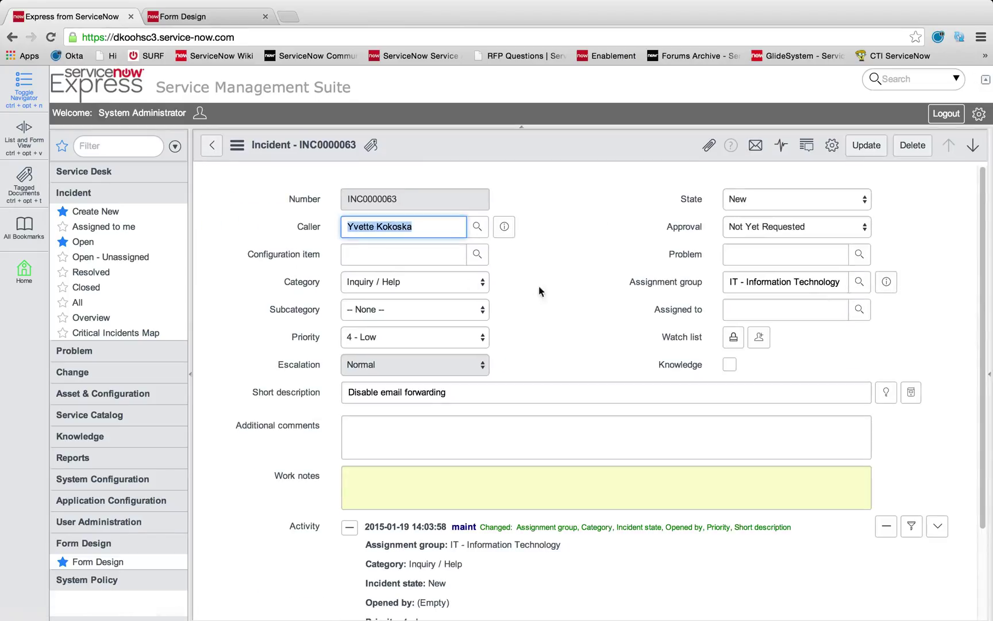
left_click(554, 284)
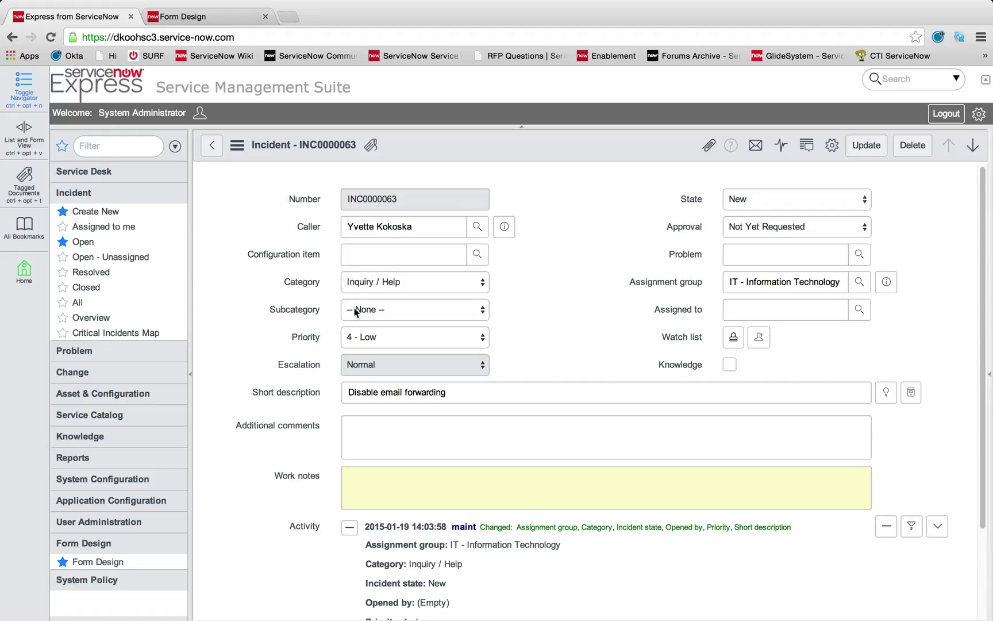
left_click(586, 300)
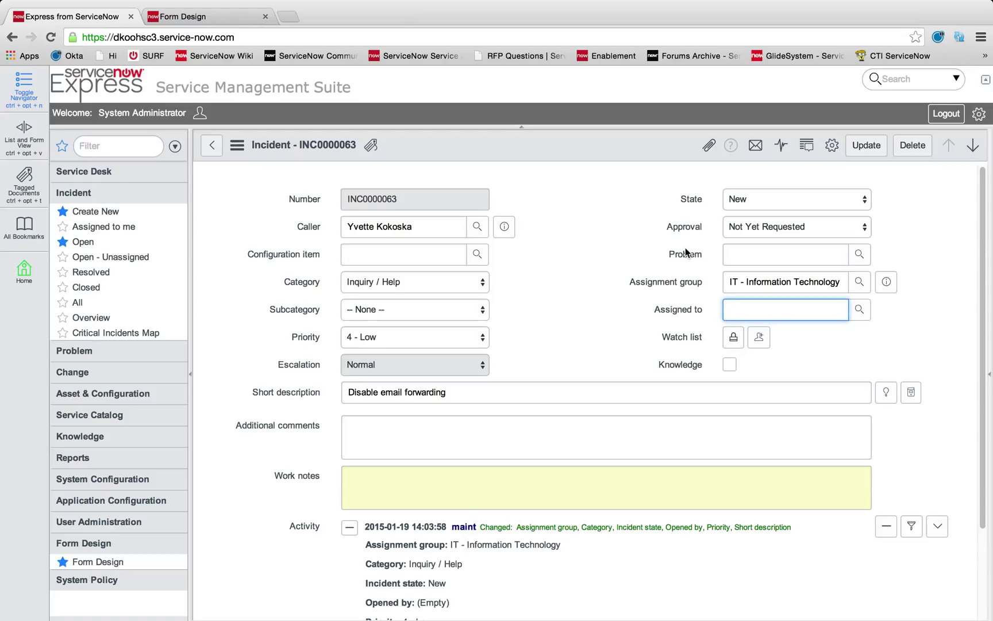
right_click(534, 139)
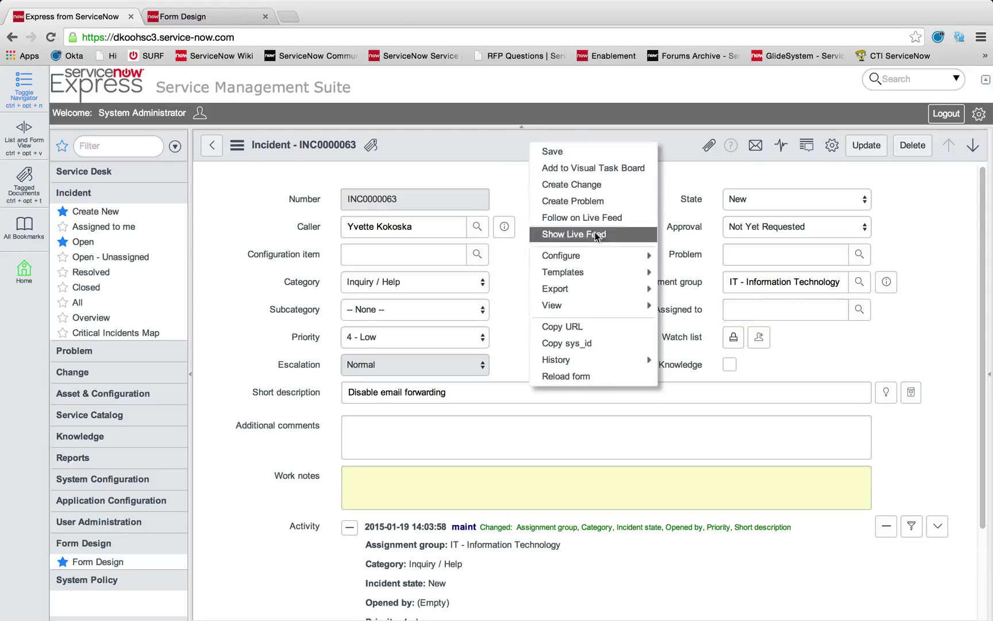
Place the Company field beneath Escalation on the Incident form layout and save it.
left_click(671, 260)
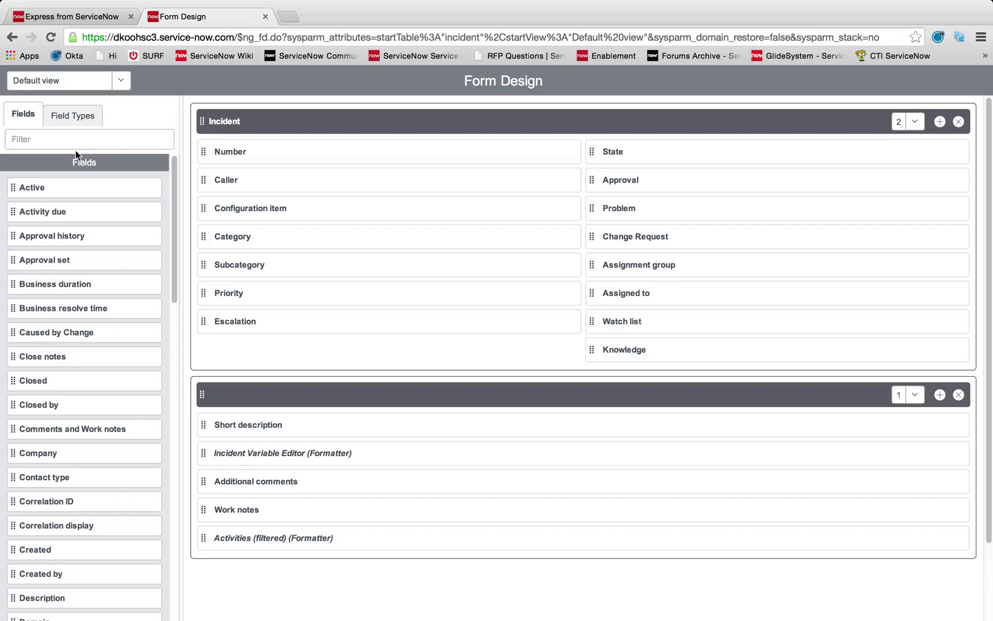
left_click(79, 145)
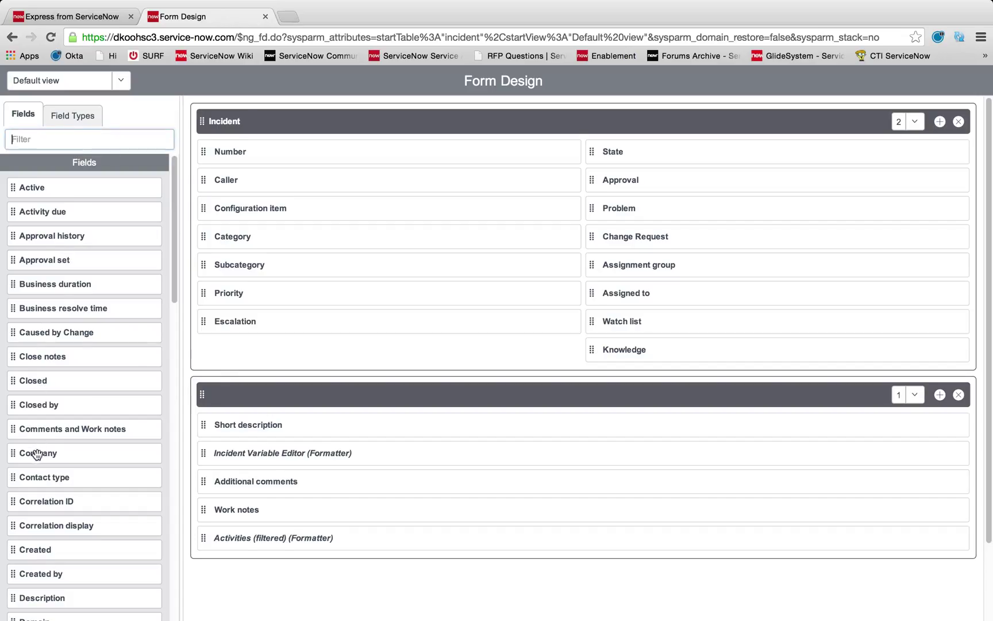
left_click_drag(36, 454, 318, 349)
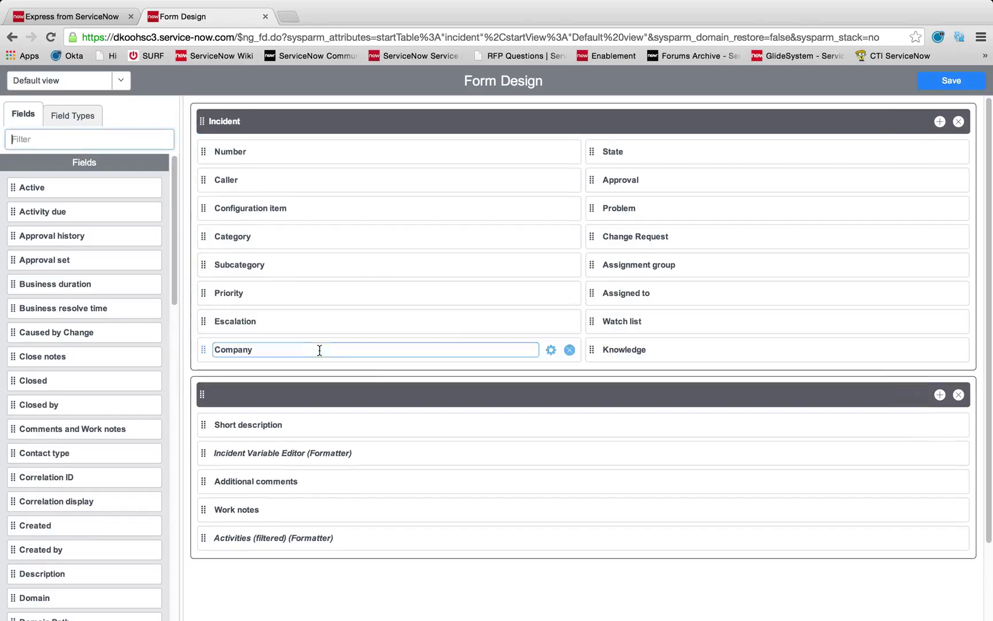
left_click(945, 83)
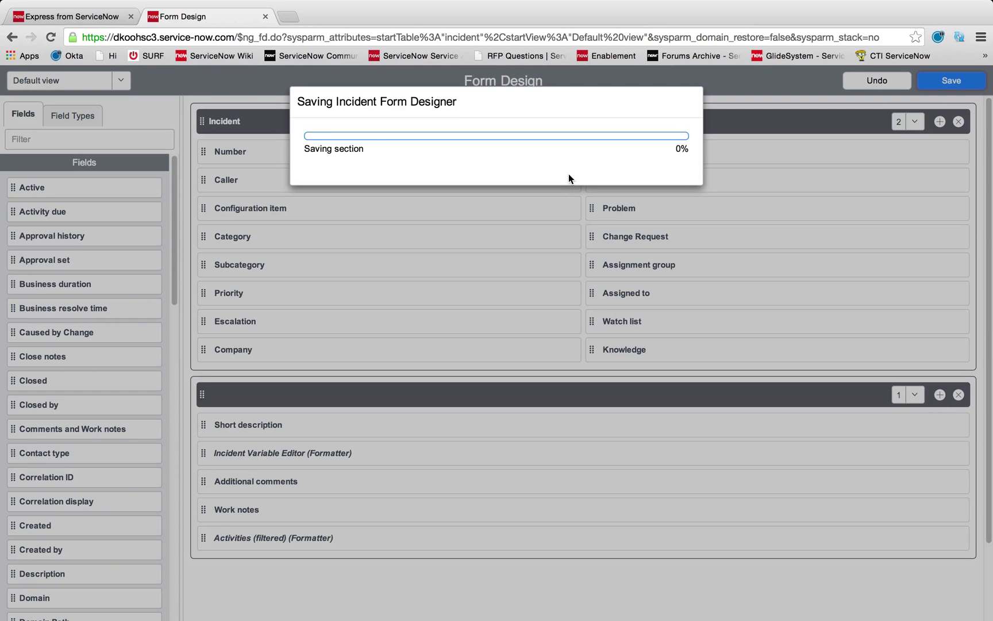
left_click(96, 17)
Reload incident INC0000063 so the new Company field shows.
right_click(506, 146)
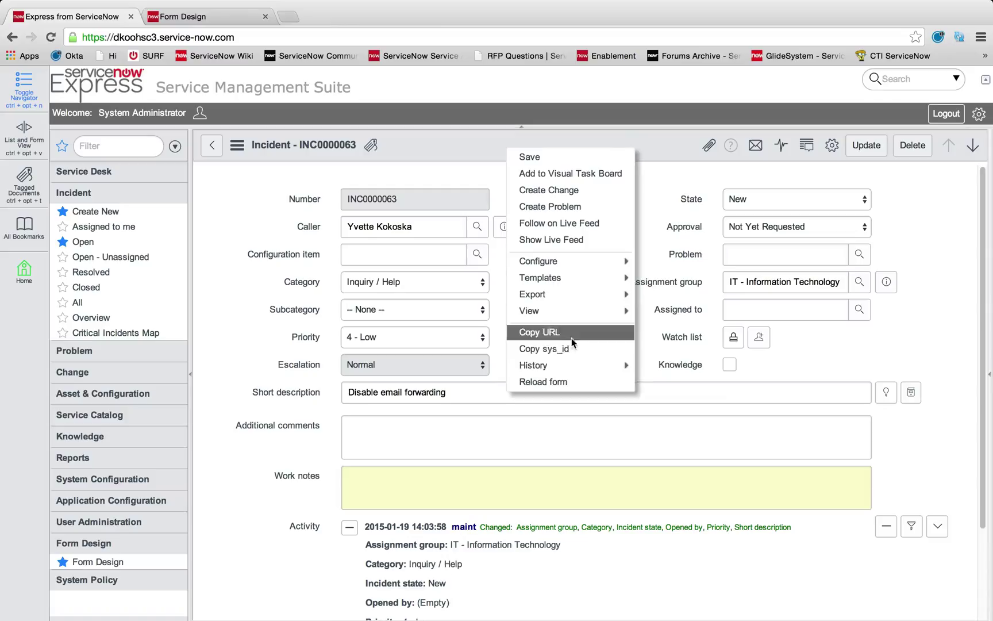
left_click(560, 381)
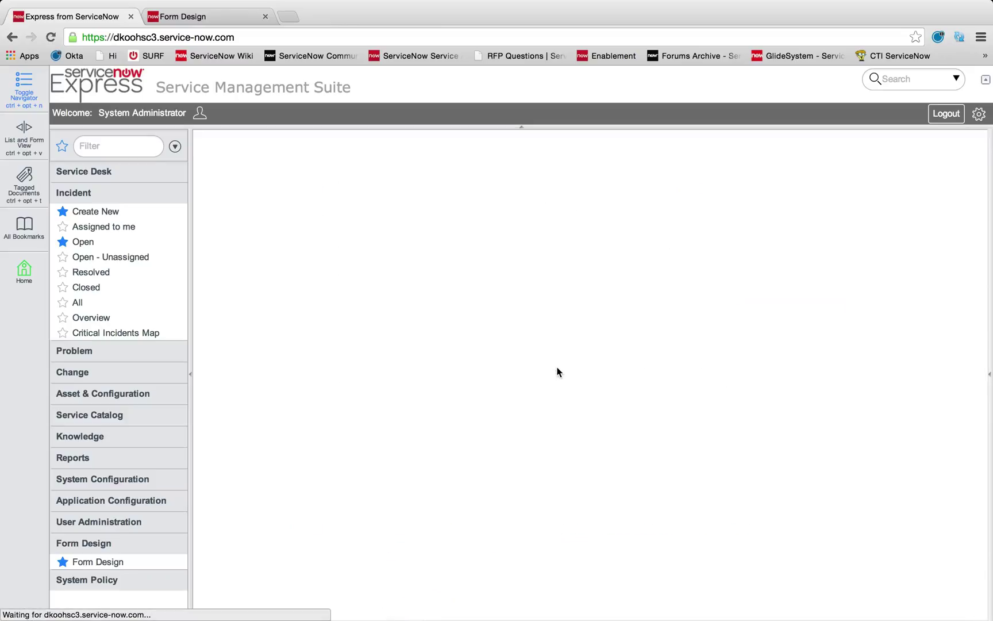
left_click(553, 356)
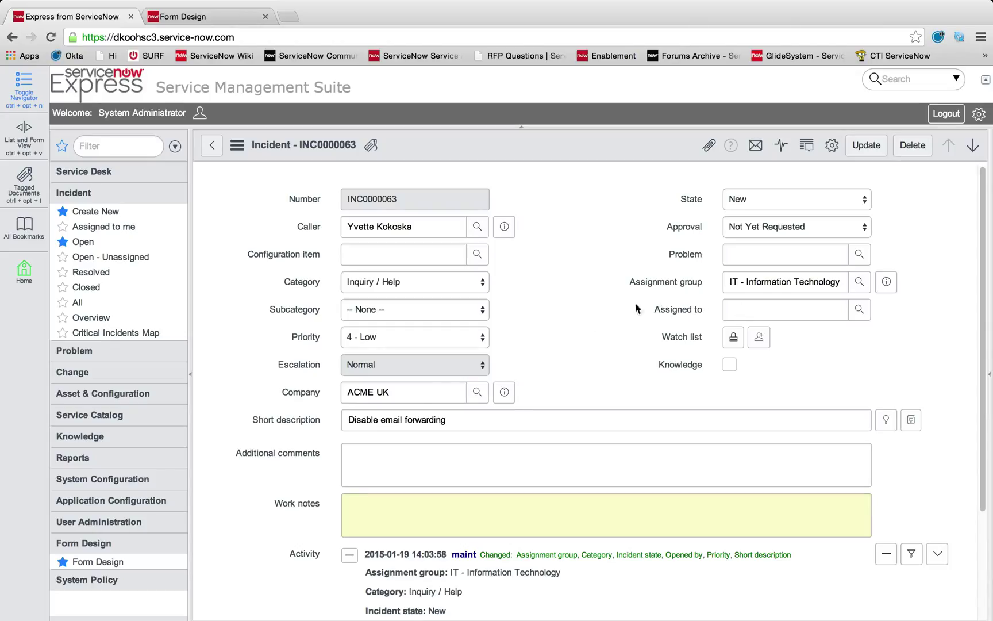
Set Company to ACME UK, then open the Company field's dictionary entry.
left_click(422, 391)
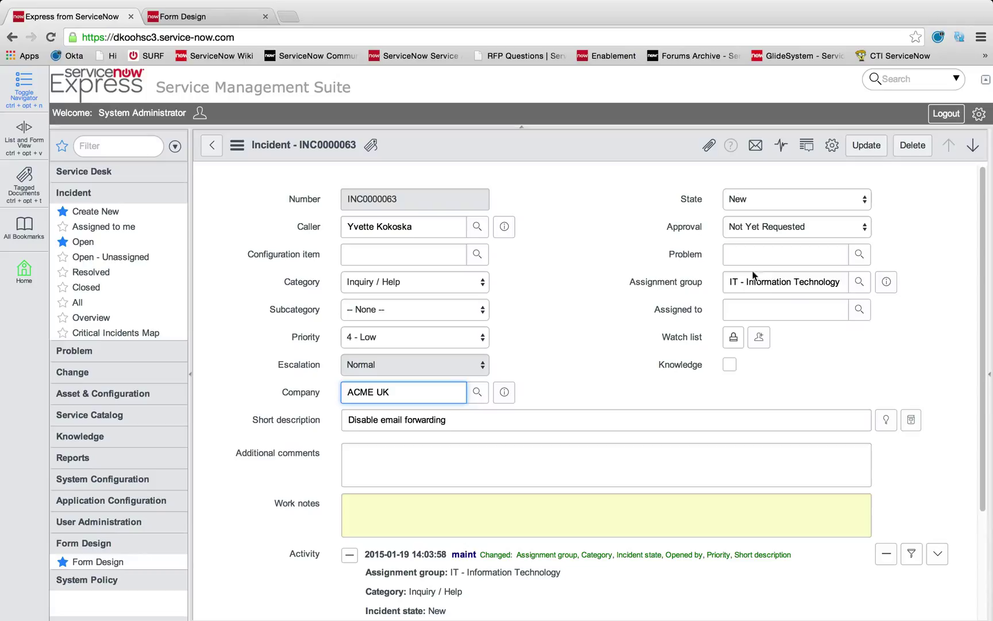
left_click(799, 305)
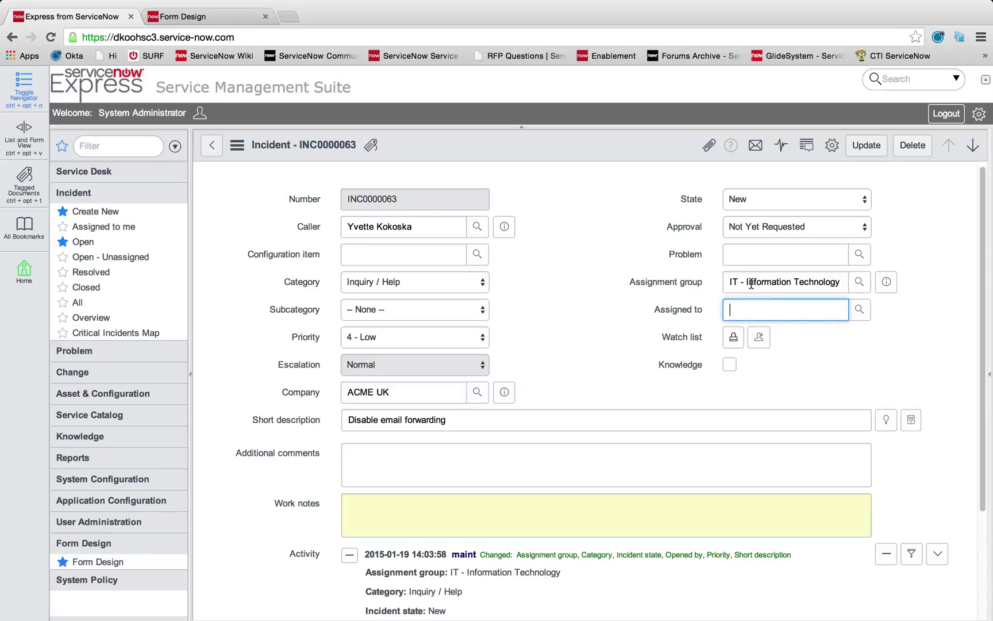
left_click(394, 392)
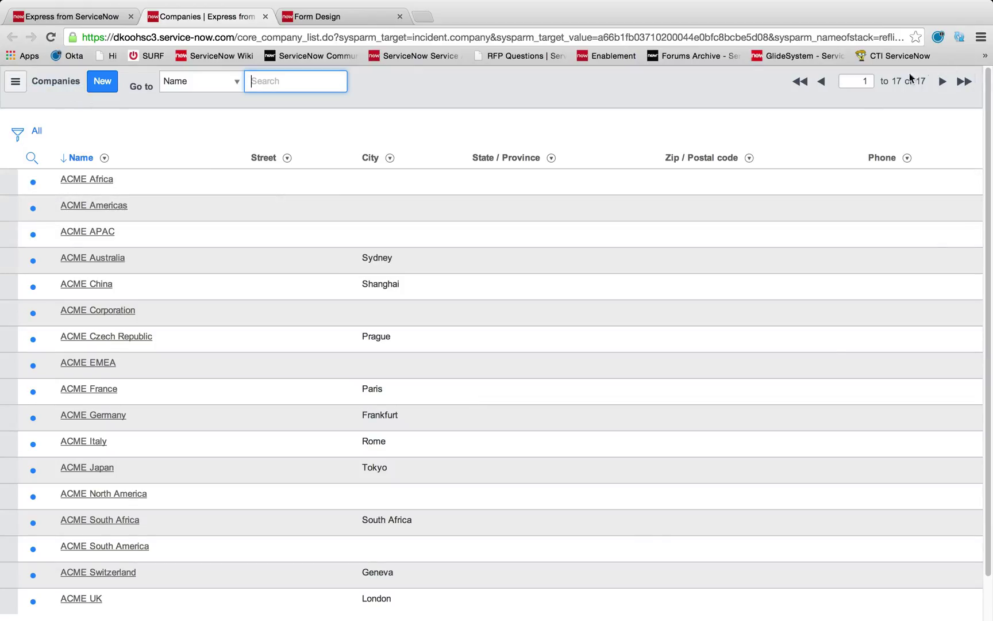
left_click(92, 18)
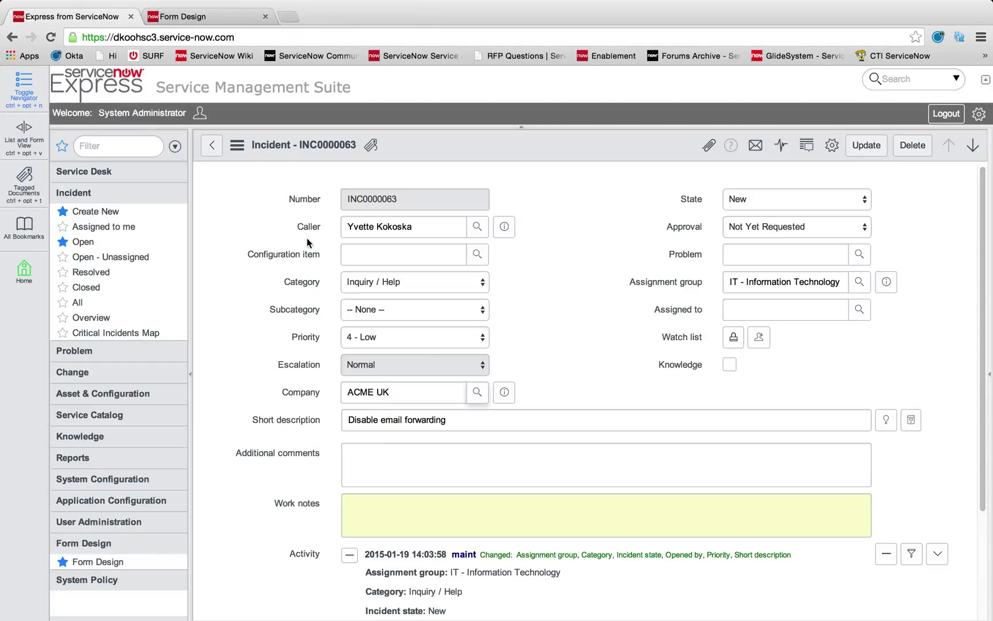
right_click(298, 394)
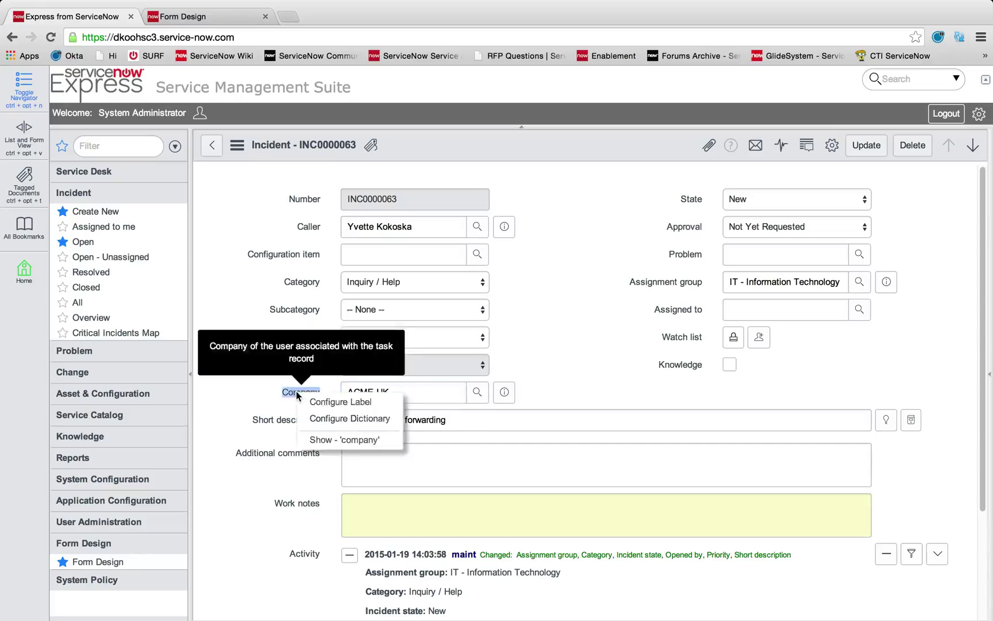
left_click(354, 420)
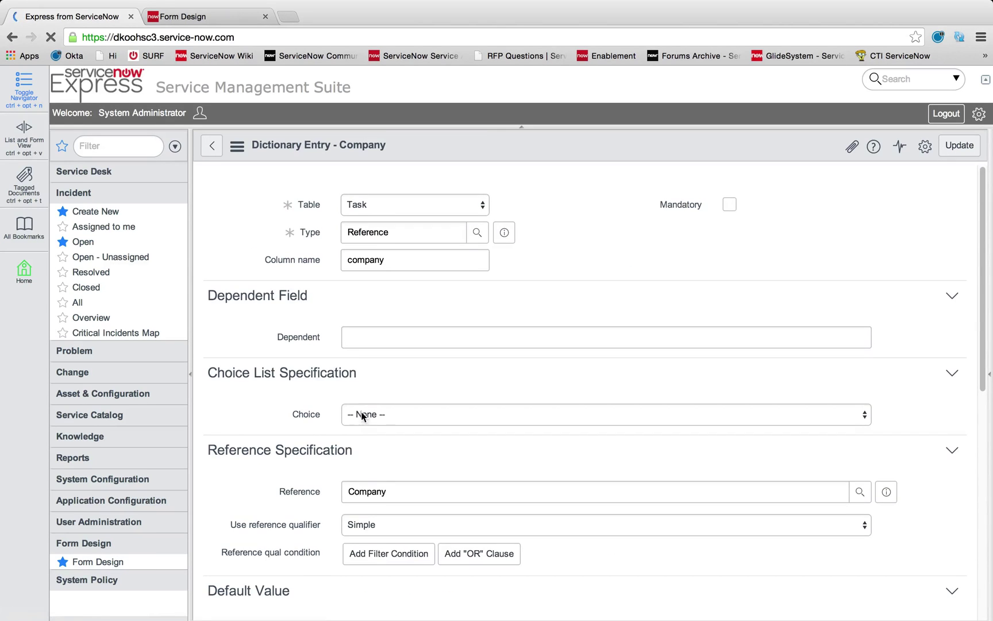
Delete the 'Customer is true' reference qualifier from Company's dictionary entry and return to the incident.
scroll(350, 431, "down", 5)
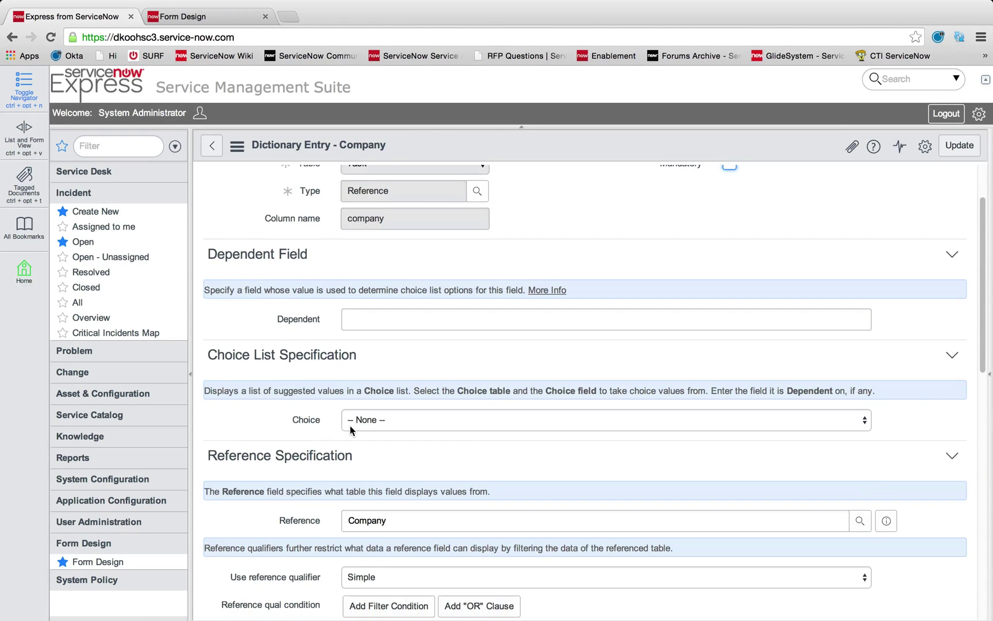
scroll(352, 392, "down", 1)
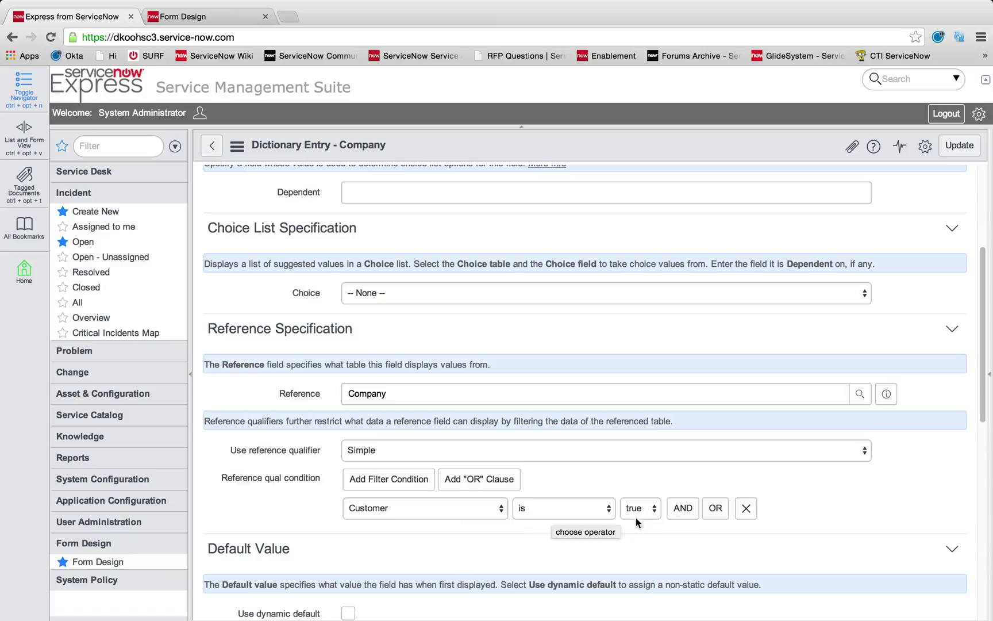
left_click(745, 509)
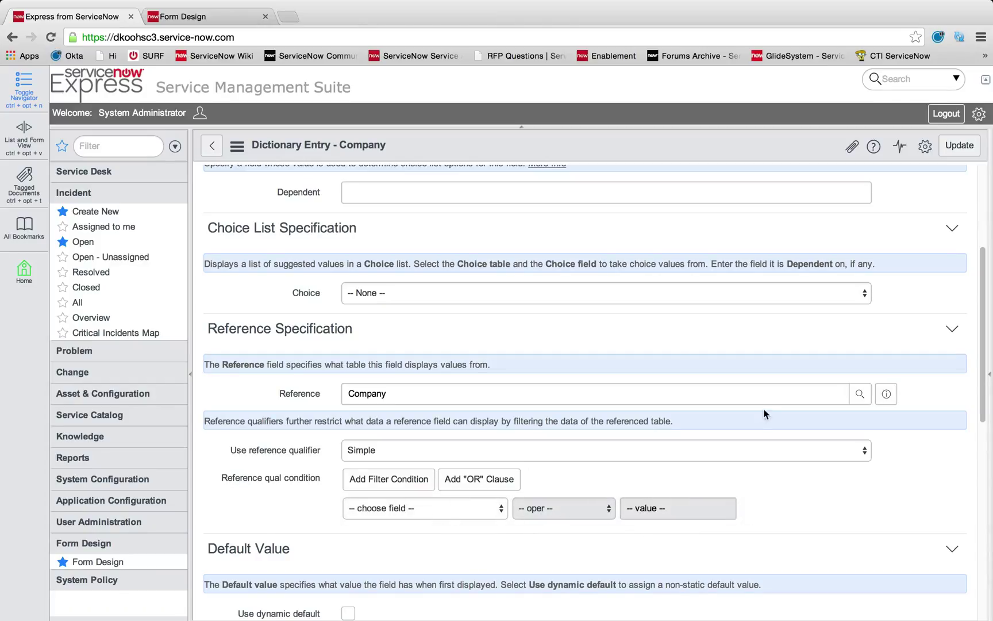
left_click(211, 150)
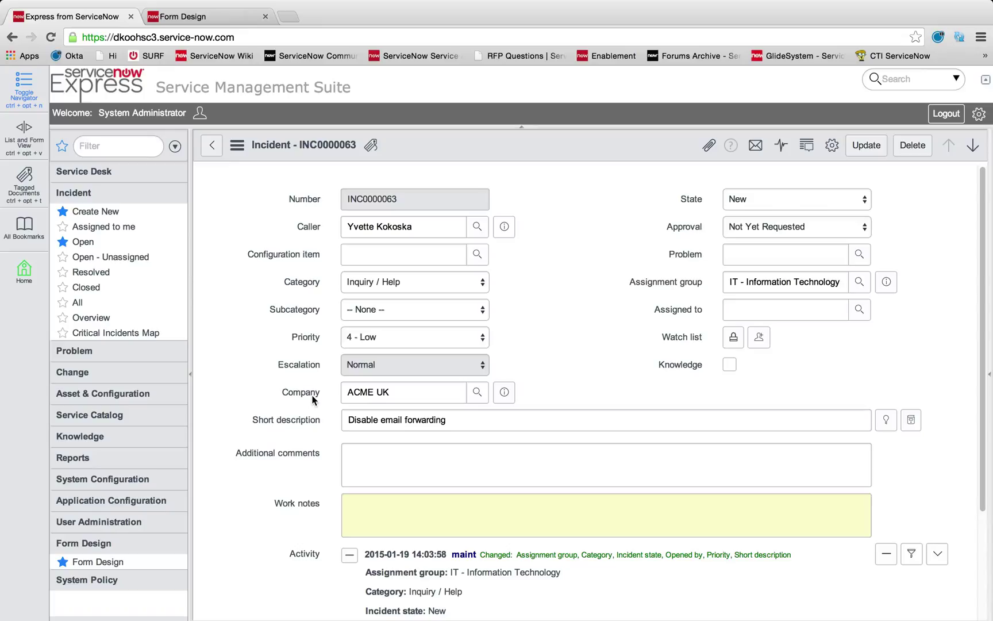
mouse_move(314, 399)
left_click(406, 281)
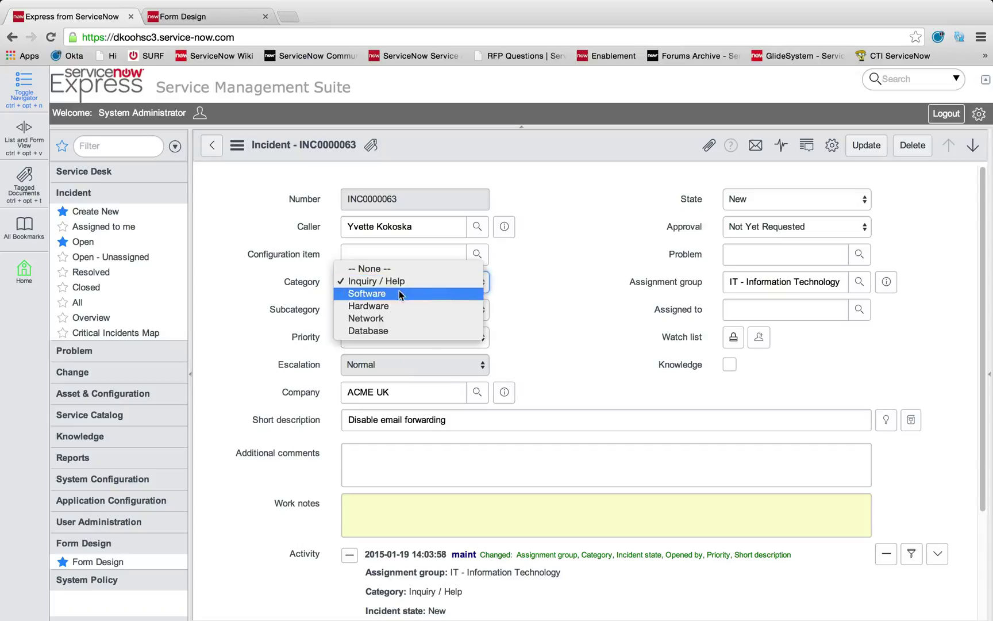
left_click(396, 293)
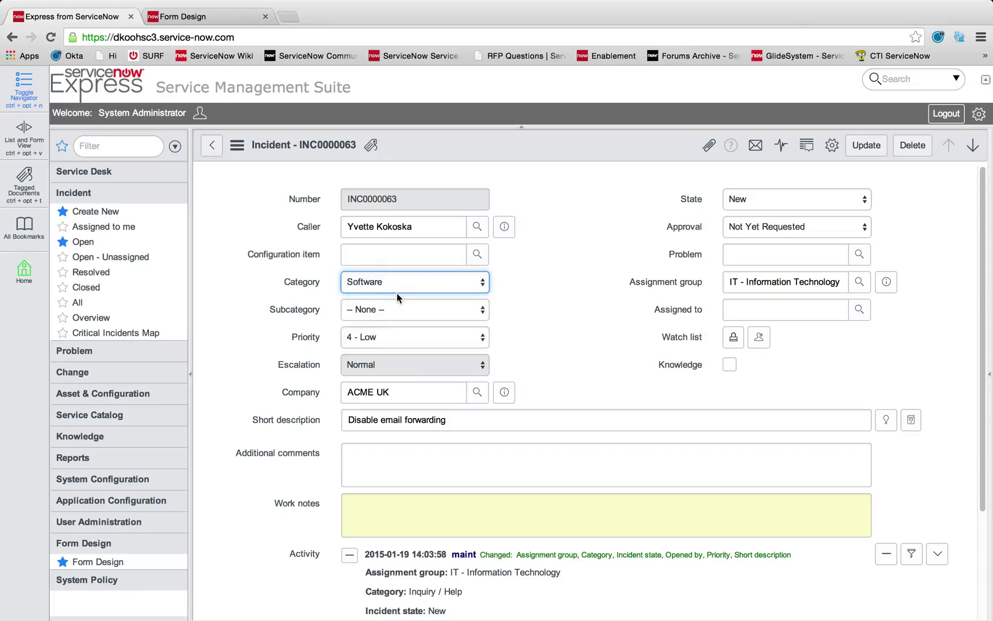
left_click(393, 311)
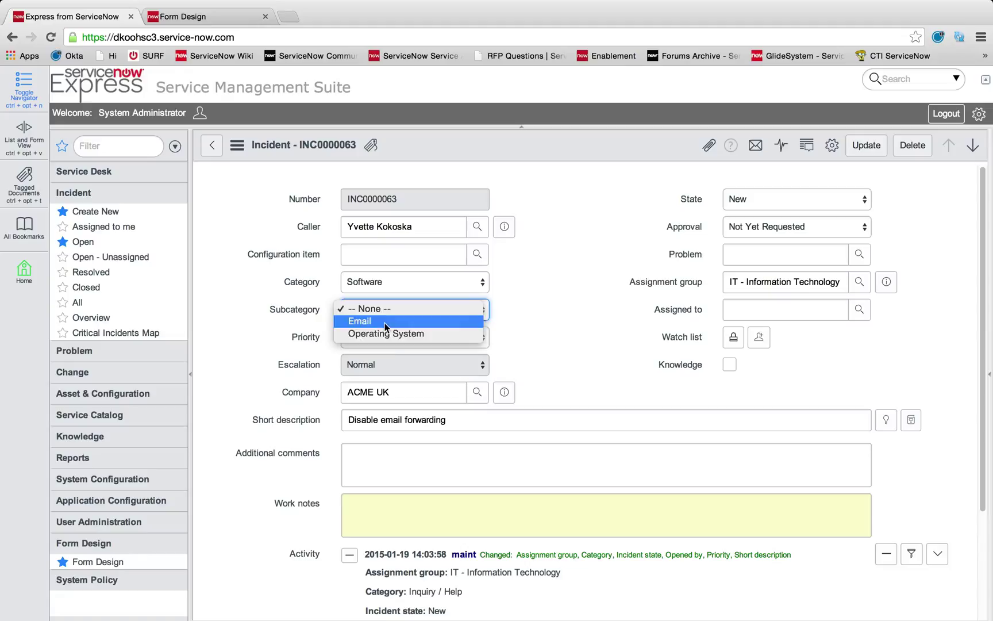
left_click(540, 306)
left_click(407, 289)
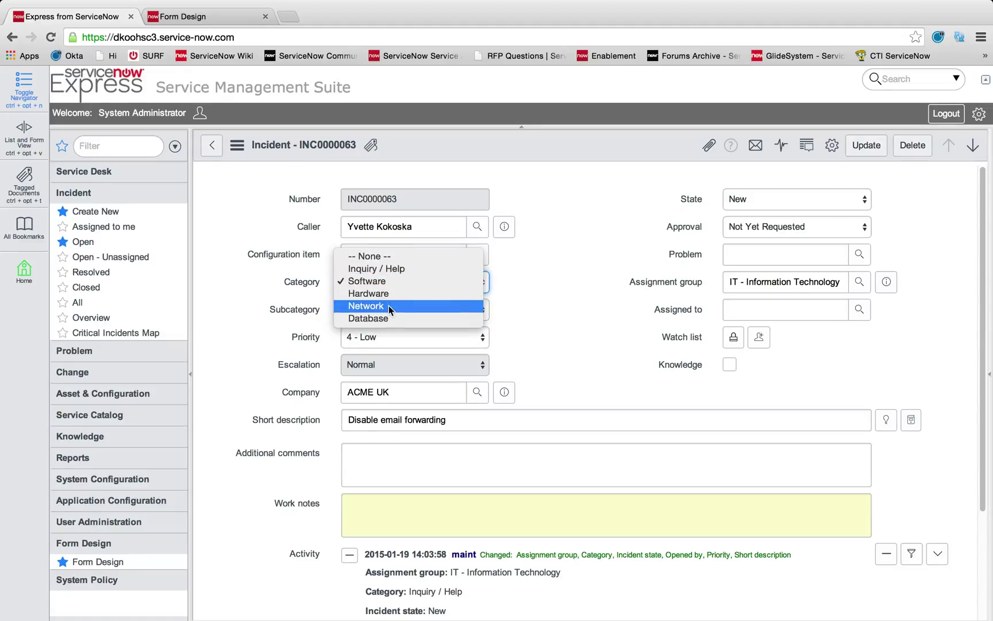
left_click(389, 305)
left_click(388, 305)
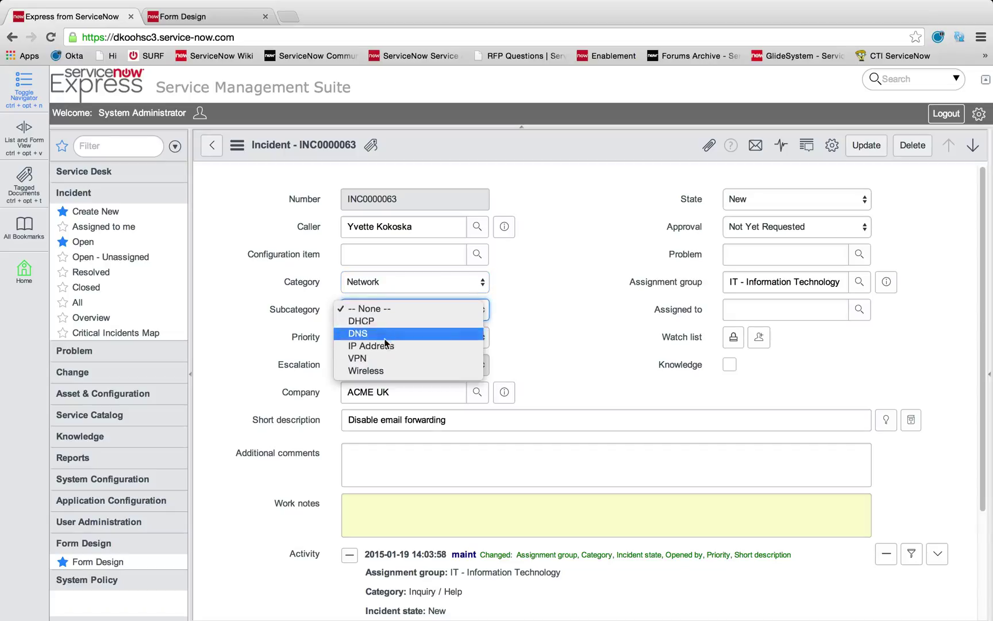
left_click(547, 326)
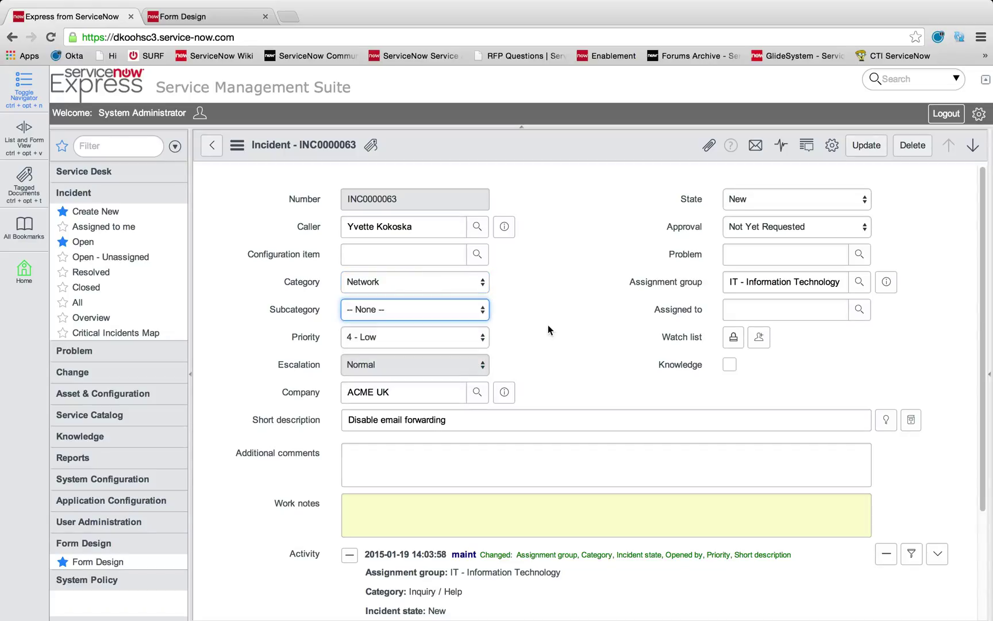
left_click(387, 282)
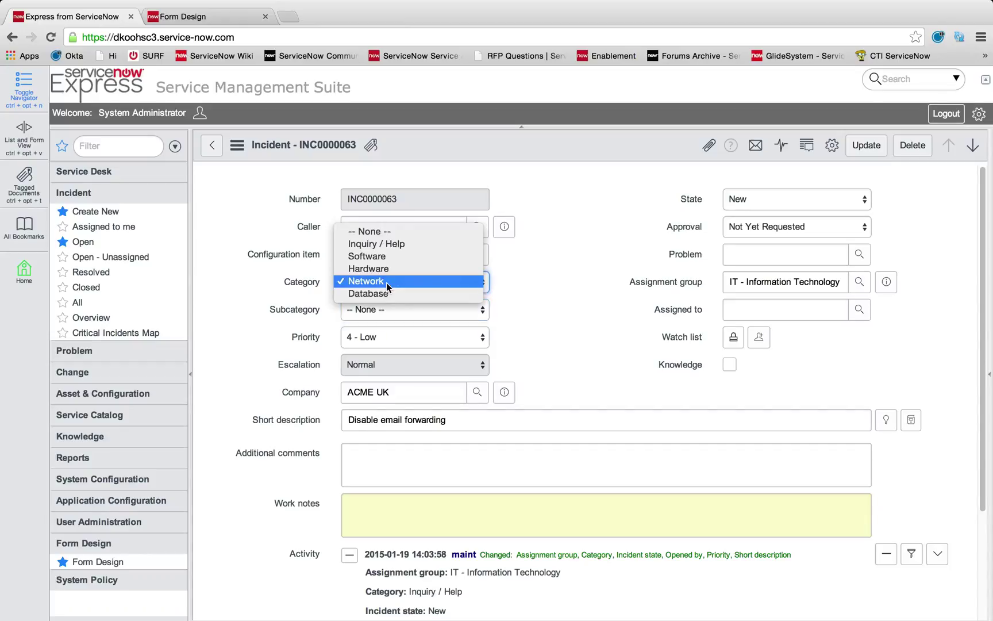
left_click(393, 245)
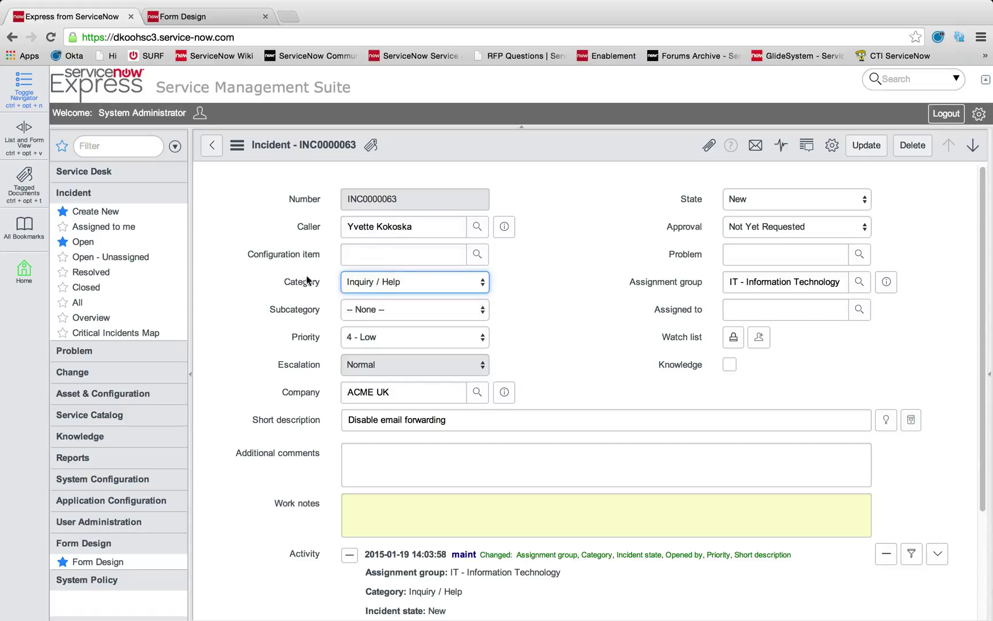
left_click(379, 284)
left_click(538, 277)
left_click(432, 311)
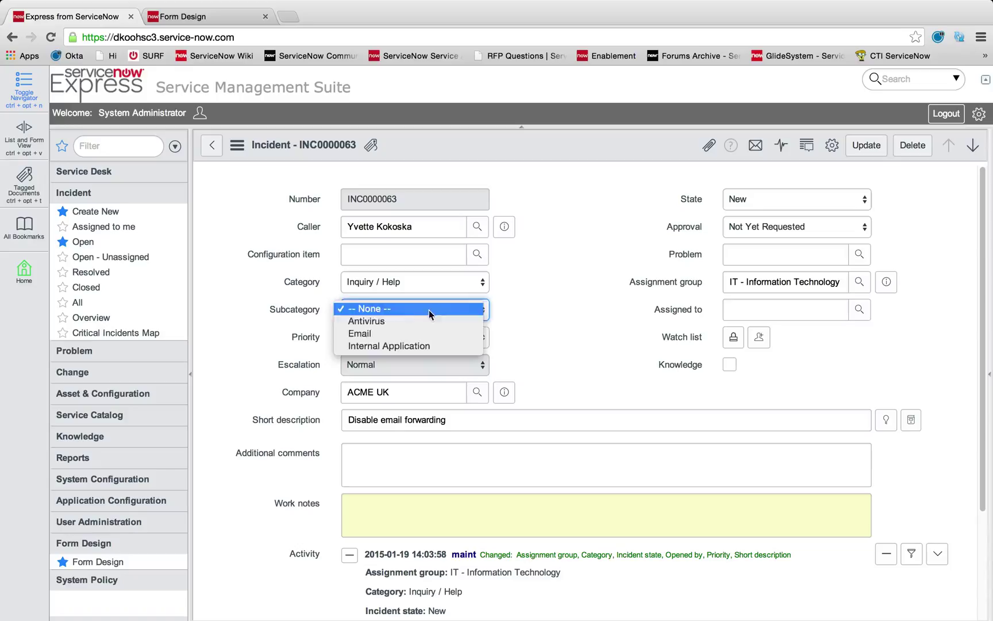
left_click(529, 311)
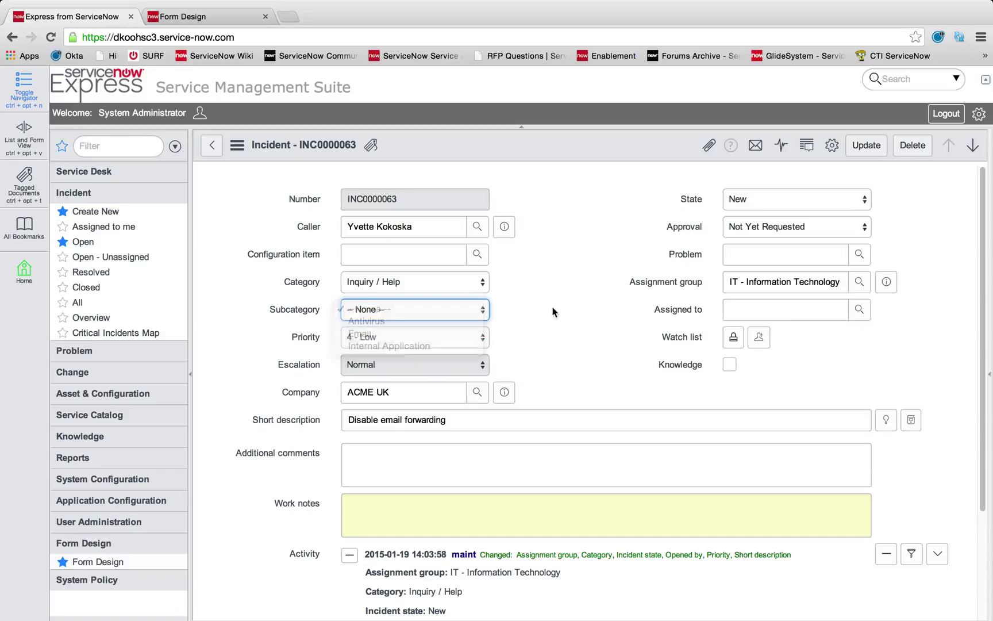
Add 'General Question' to the Inquiry subcategory choice list and save it.
right_click(303, 312)
left_click(358, 360)
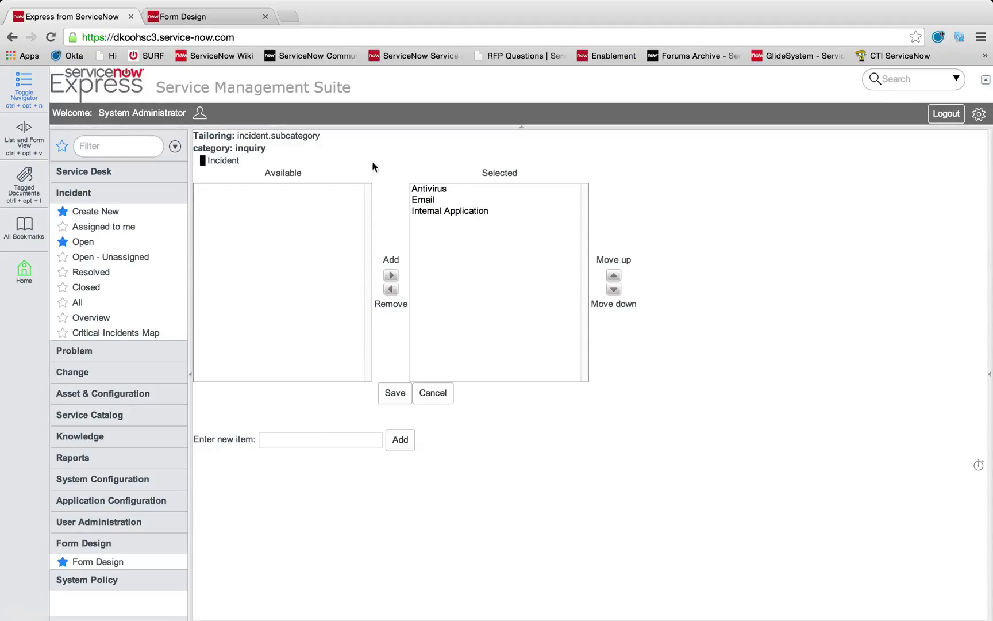
left_click(309, 439)
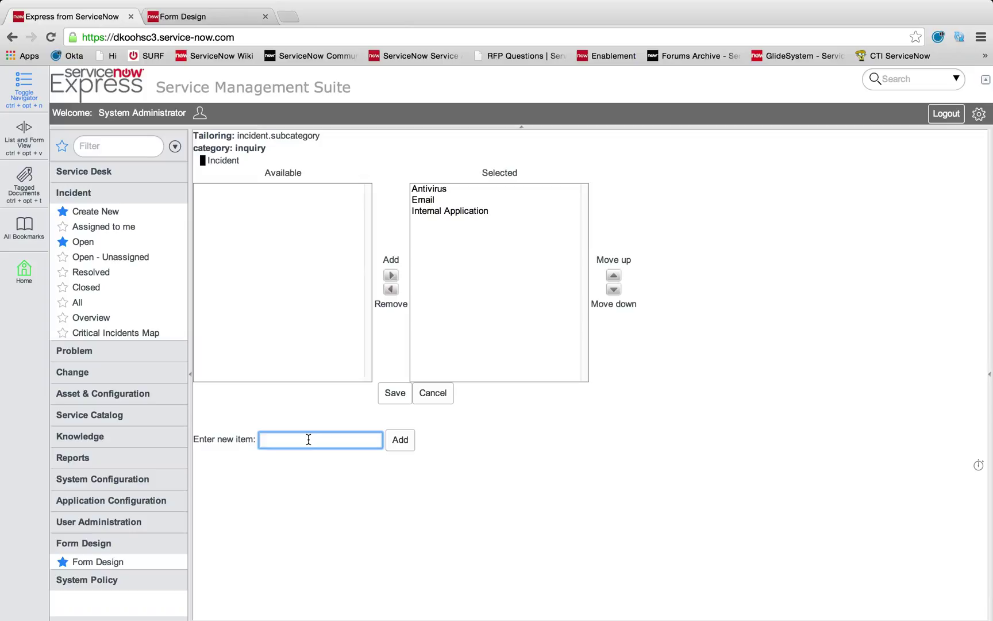
left_click(308, 439)
type("General Question")
left_click(399, 444)
left_click(398, 400)
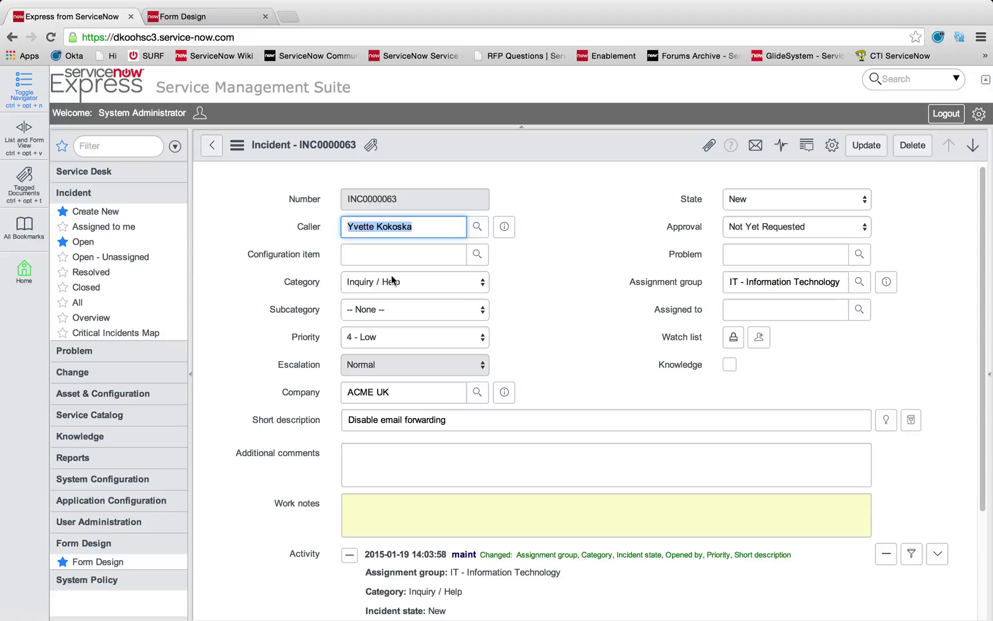
Change the incident's Category from Inquiry / Help to Software.
left_click(398, 306)
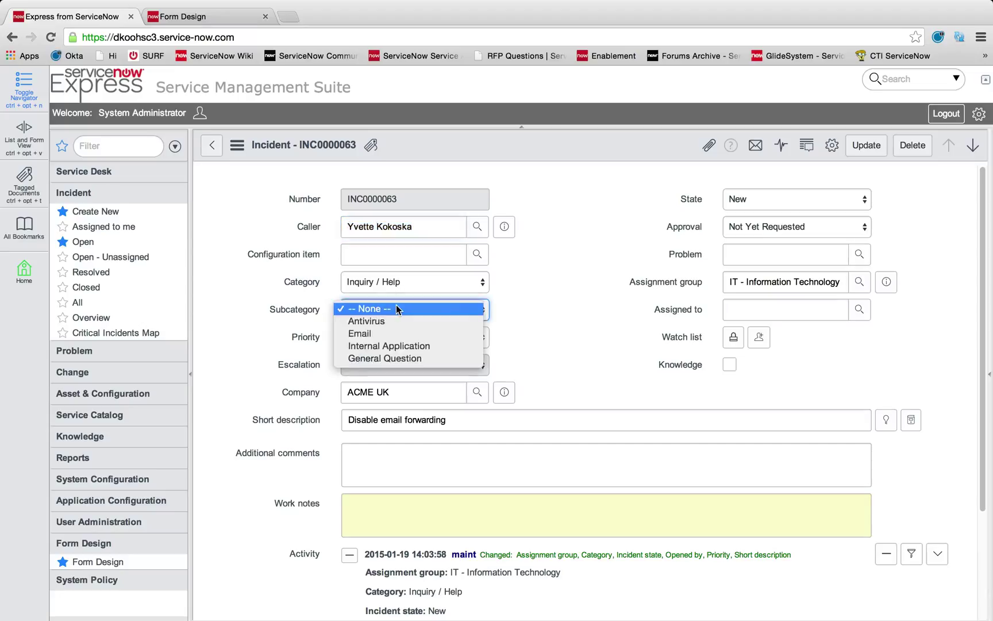
left_click(508, 295)
left_click(438, 282)
left_click(427, 294)
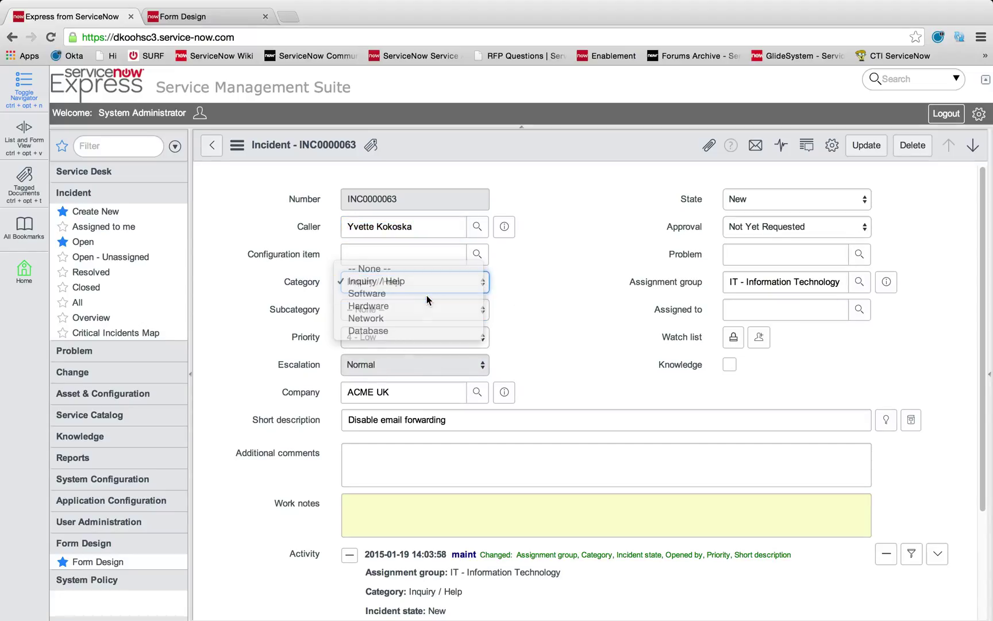
Set Subcategory to Email from the Software options, keeping Software as Category.
left_click(418, 310)
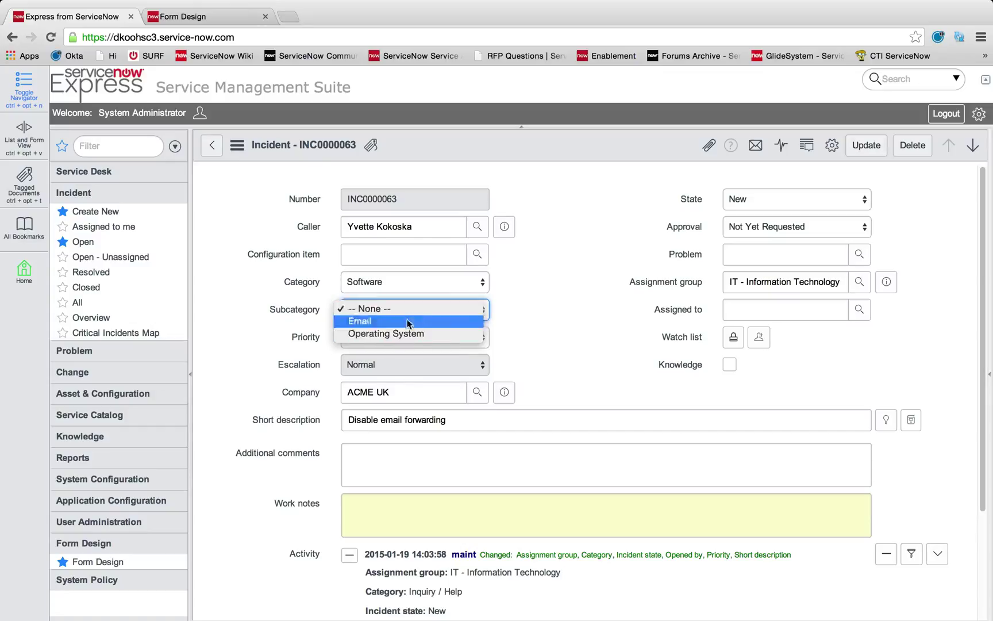
left_click(416, 309)
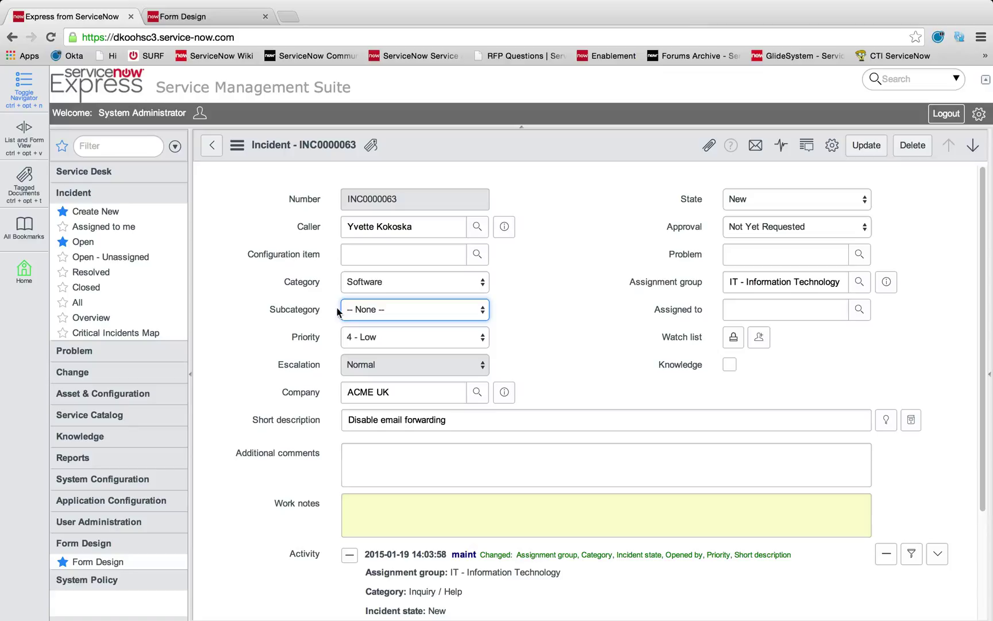
left_click(379, 310)
left_click(379, 321)
left_click(383, 283)
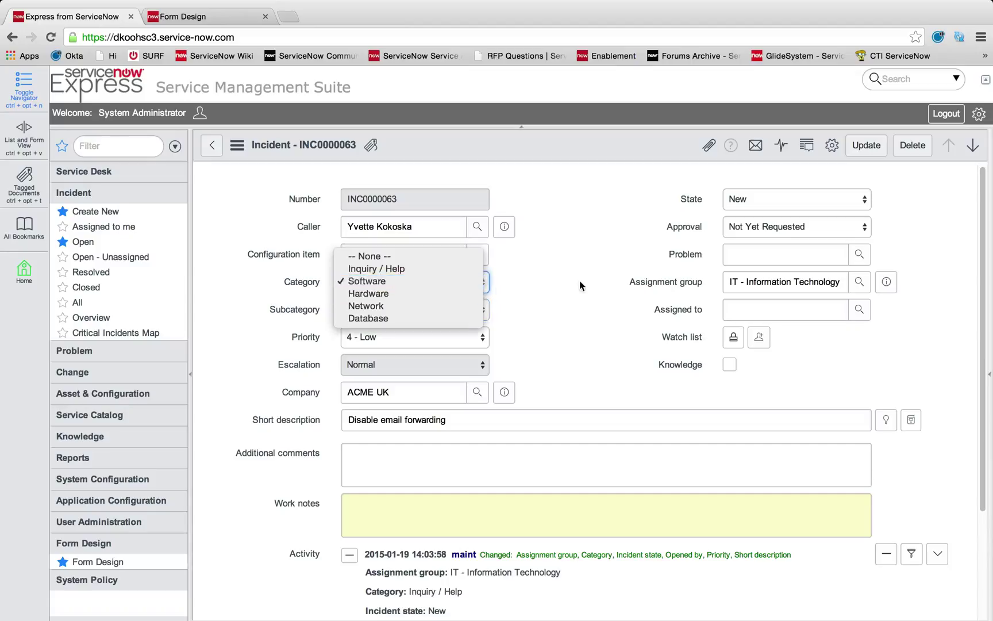
left_click(386, 284)
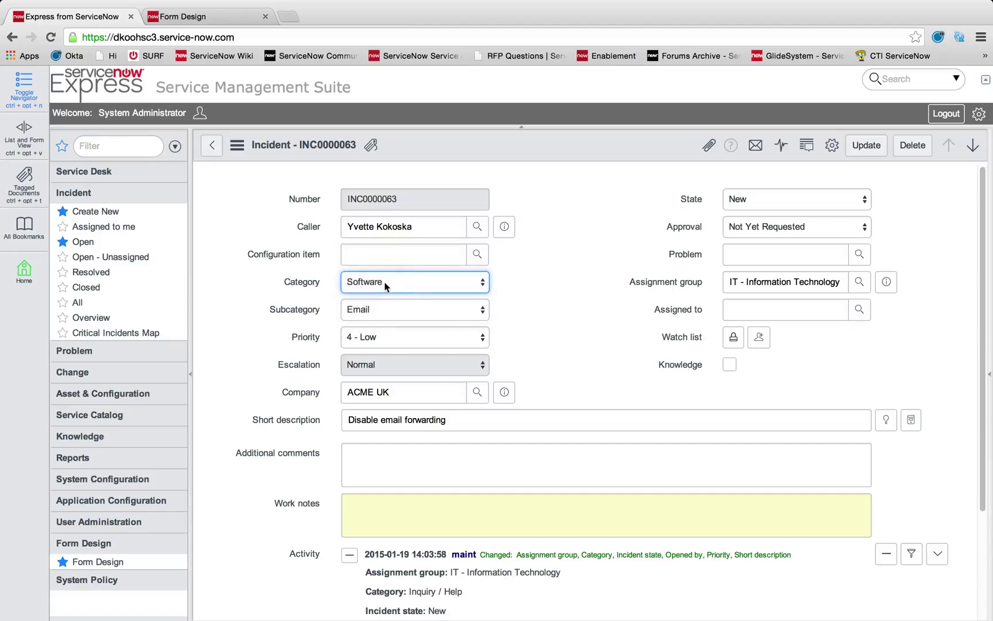
Check the Subcategory dictionary entry's dependency on Category, then return to INC0000063.
right_click(298, 312)
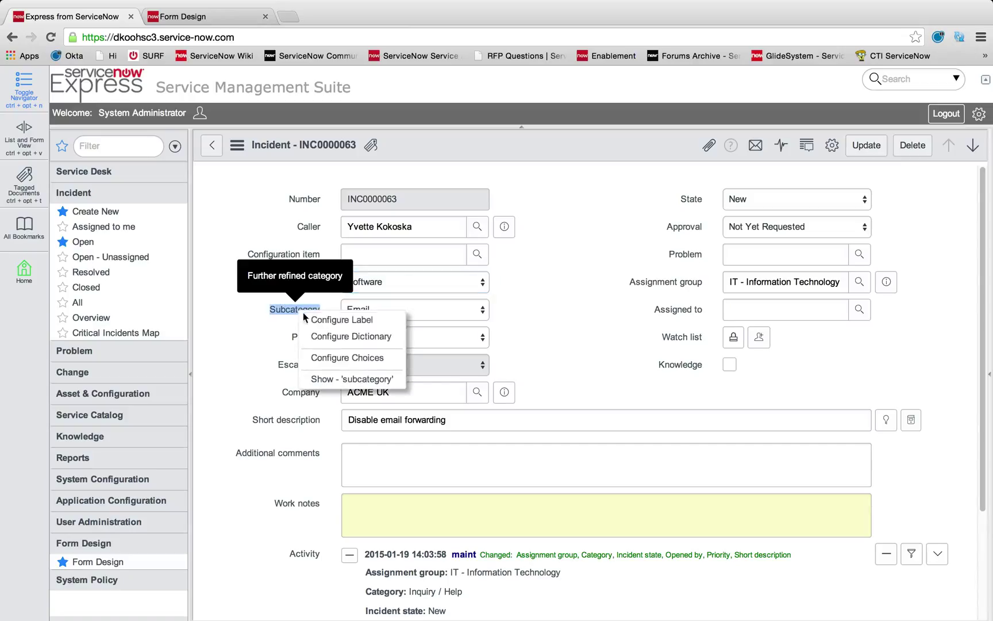
left_click(347, 338)
left_click(567, 210)
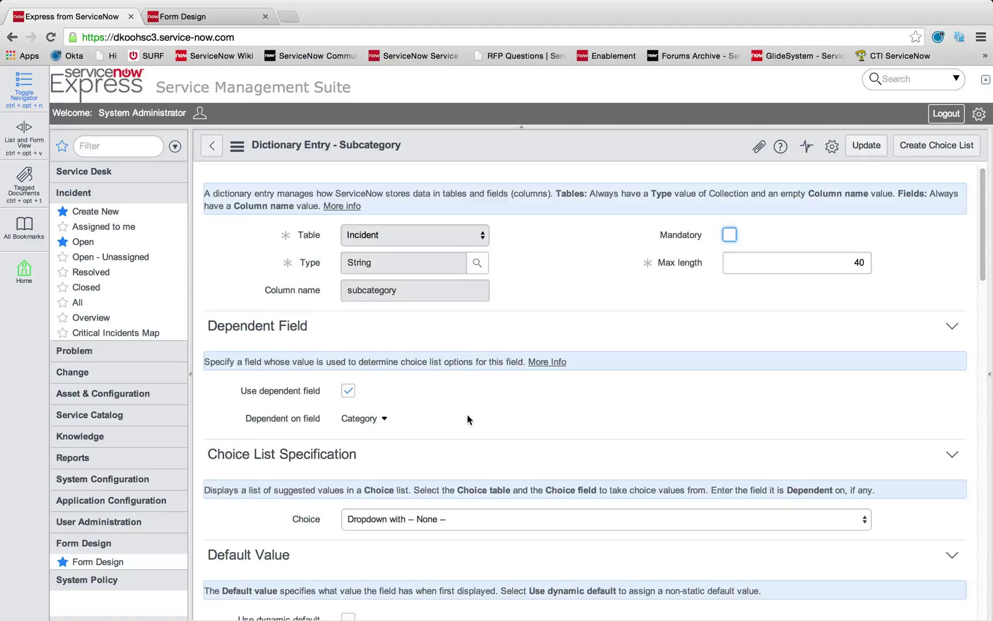
scroll(467, 419, "down", 2)
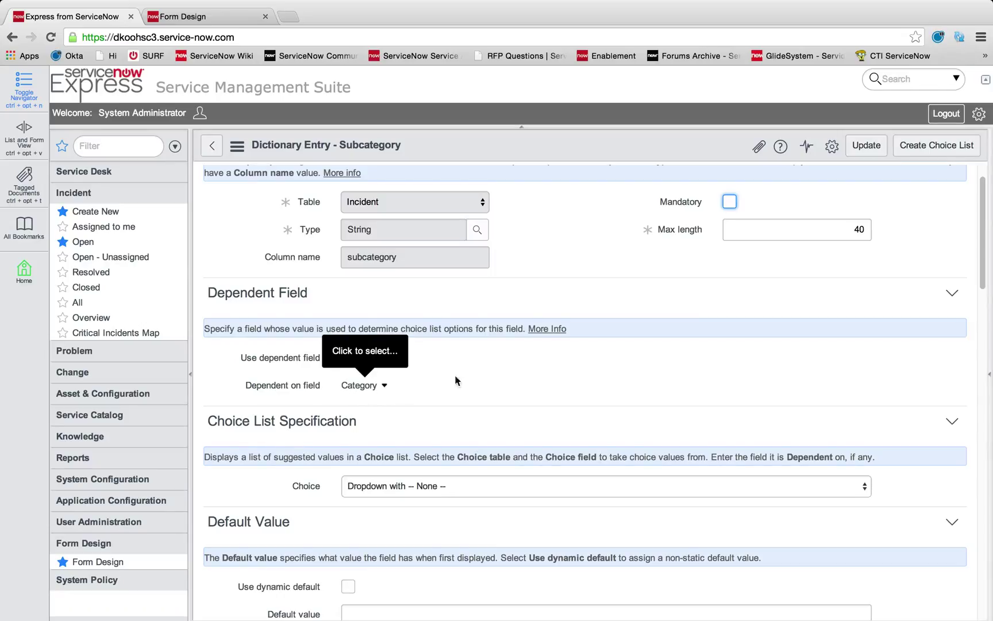
left_click(212, 147)
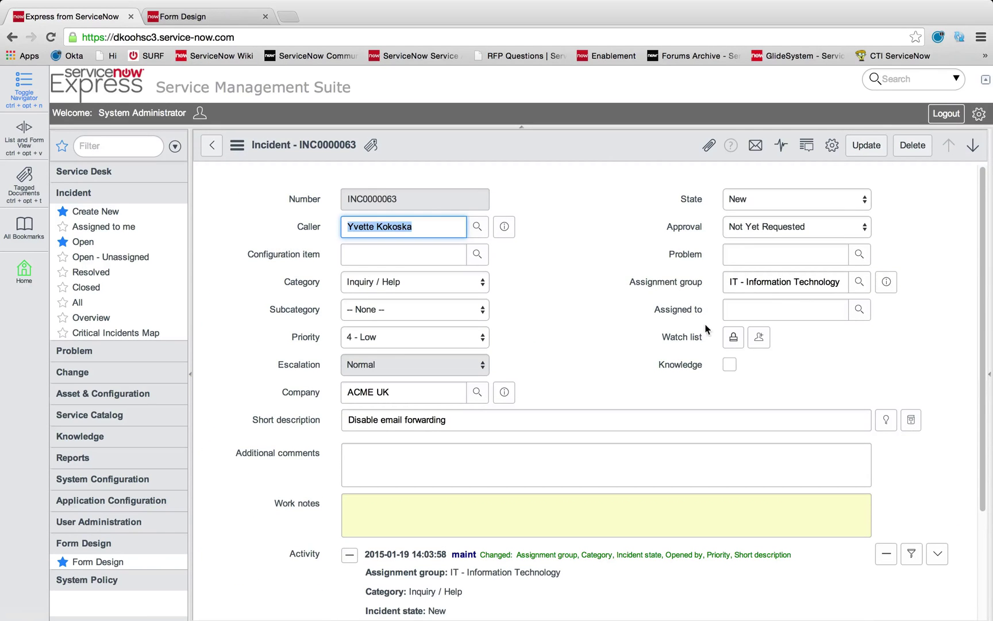
Recheck which subcategories Inquiry / Help offers, leaving Subcategory unchanged.
left_click(748, 253)
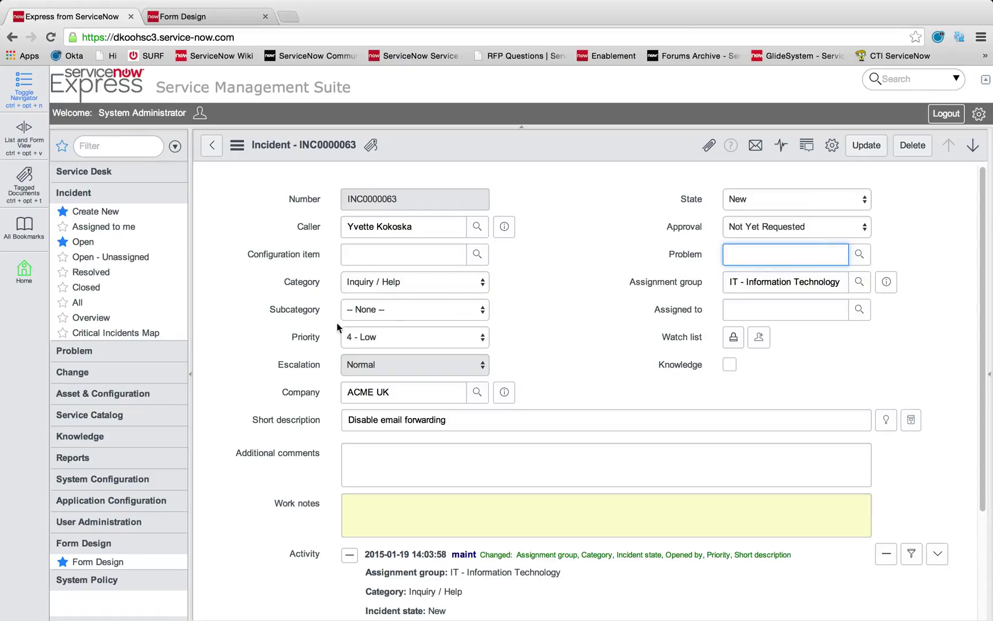
left_click(364, 311)
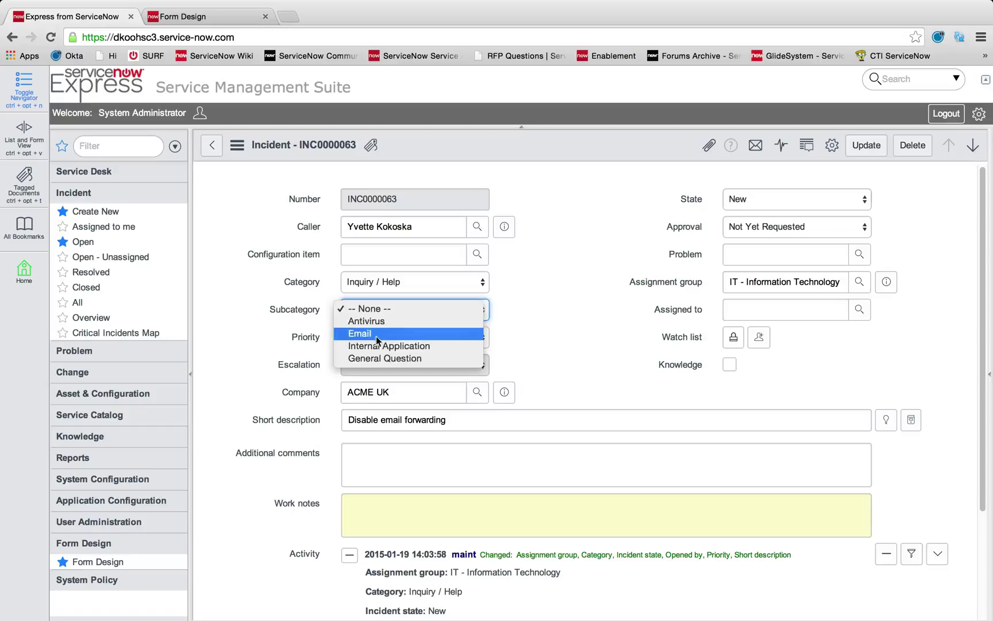
left_click(491, 316)
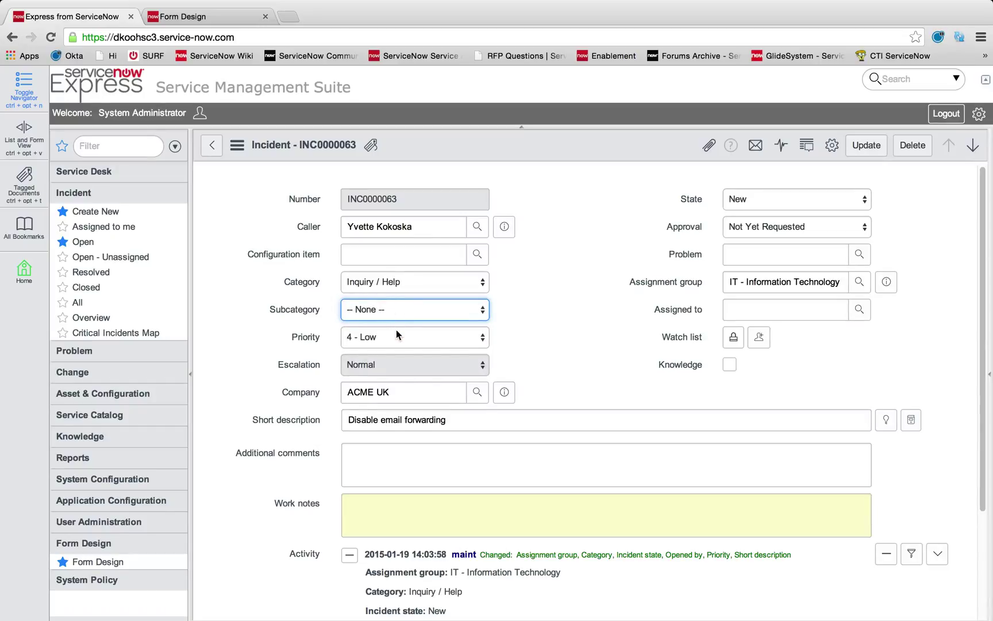
Start a new Form Design record, FD0001014, and scroll down to Incident Details.
left_click(83, 563)
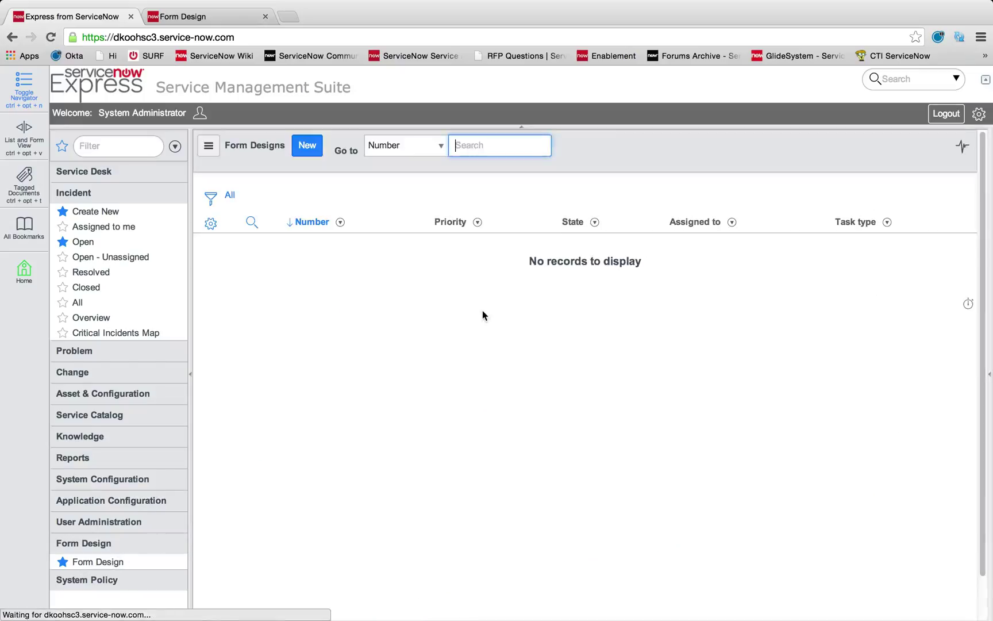
left_click(305, 156)
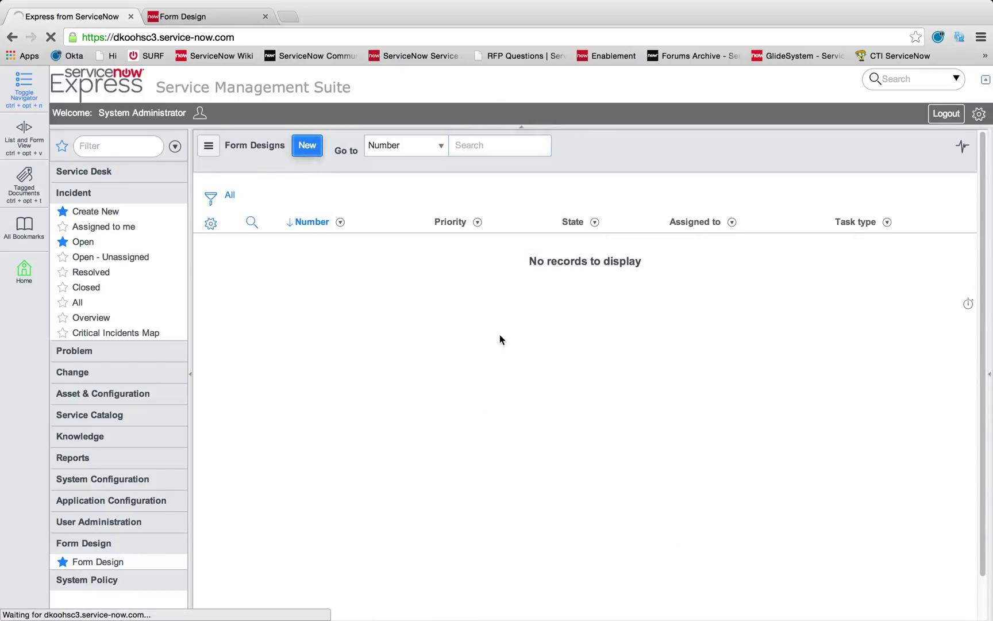
scroll(523, 407, "down", 4)
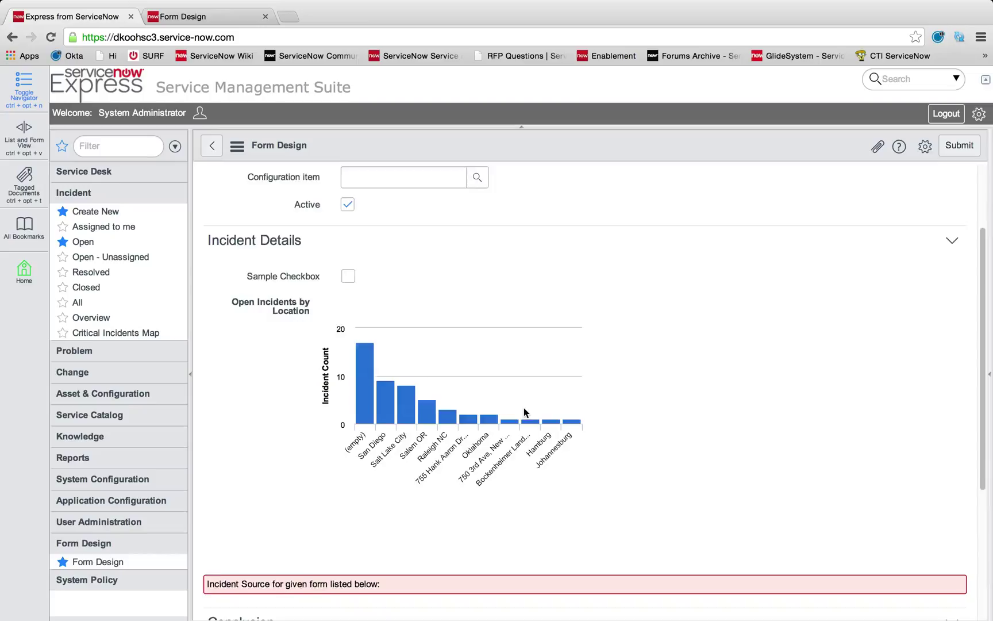
scroll(523, 409, "down", 2)
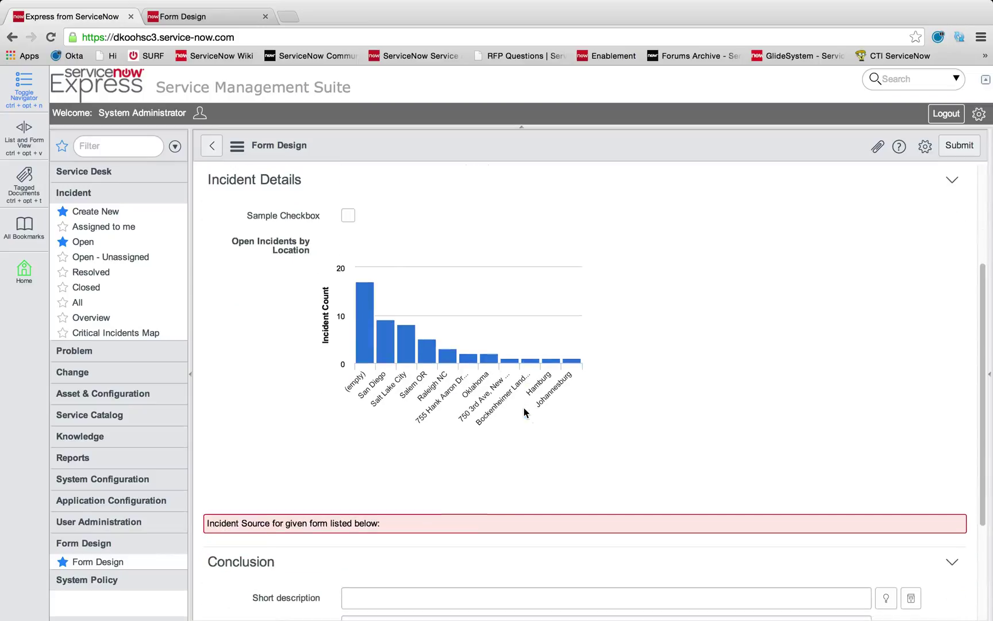
Toggle Sample Checkbox to confirm Incident Source appears and hides, leaving it unchecked.
left_click(349, 215)
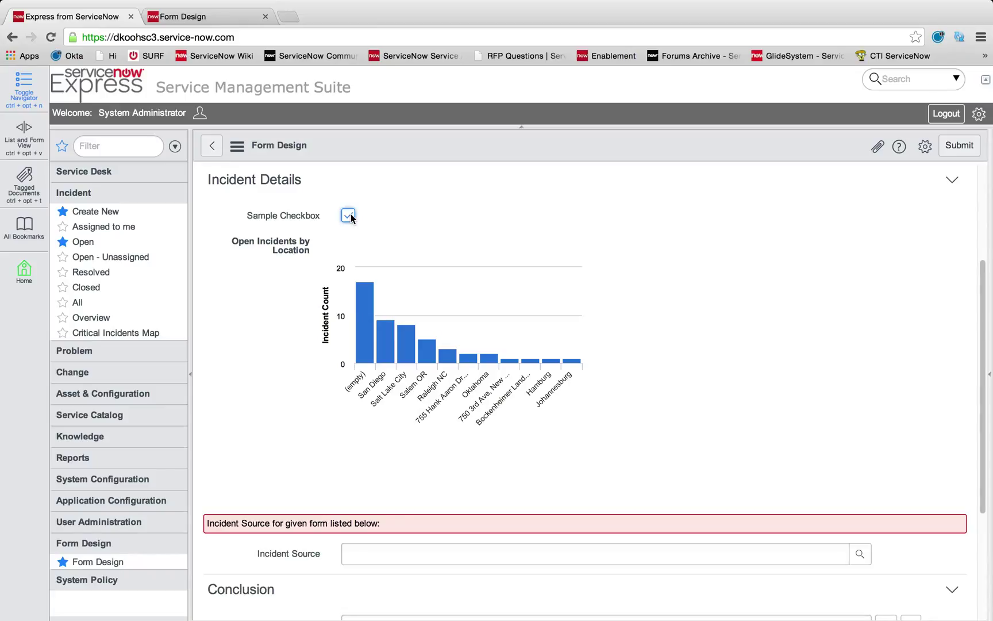
left_click(349, 215)
left_click(349, 216)
left_click(350, 216)
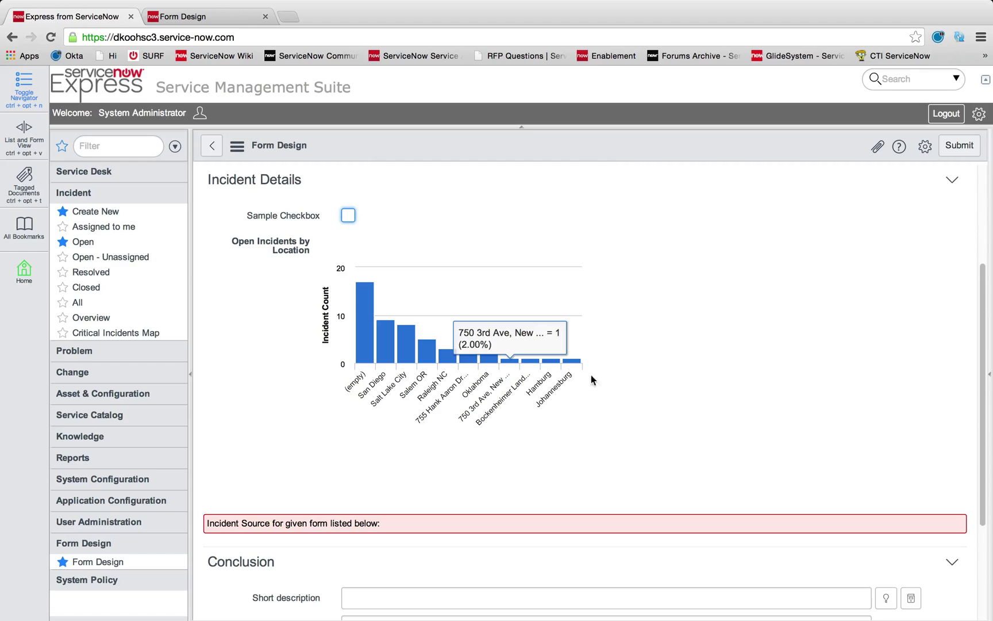
scroll(639, 384, "down", 1)
scroll(637, 383, "down", 3)
scroll(638, 383, "up", 6)
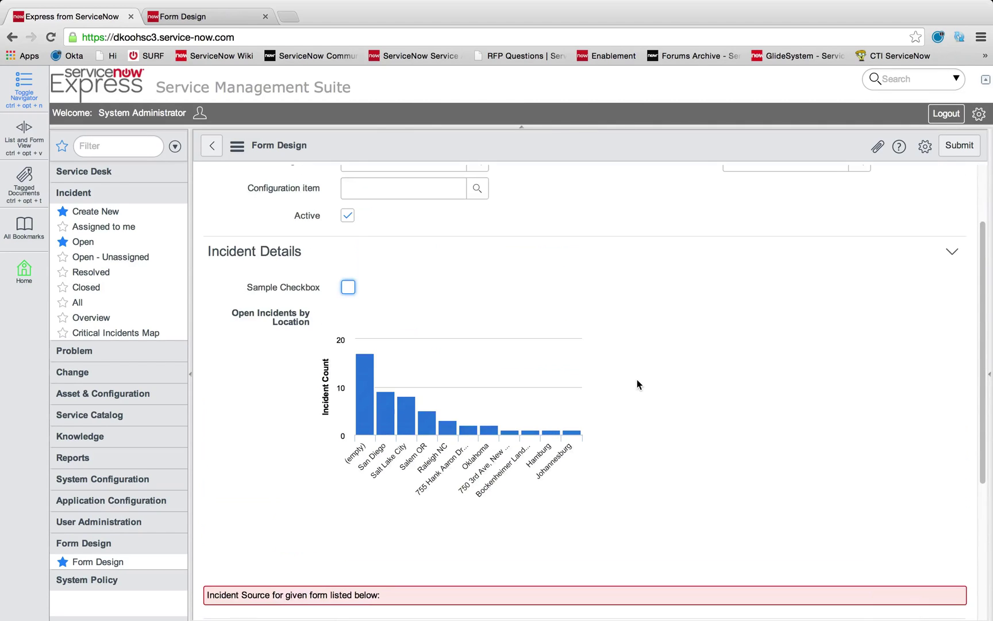
scroll(638, 384, "up", 3)
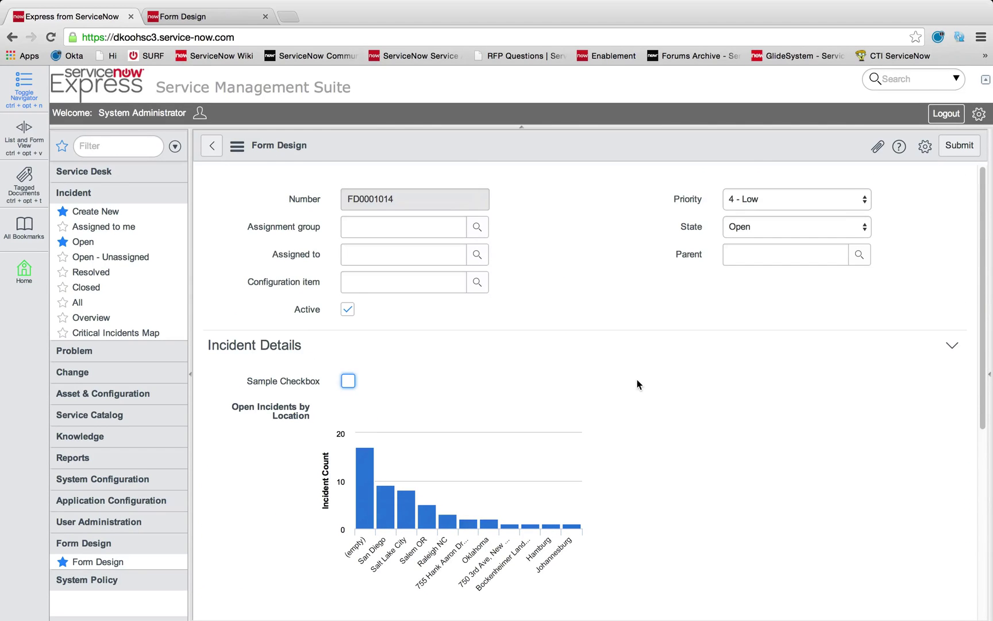
left_click(579, 291)
Make Sample Checkbox mandatory in its dictionary entry and update it.
right_click(283, 381)
left_click(348, 407)
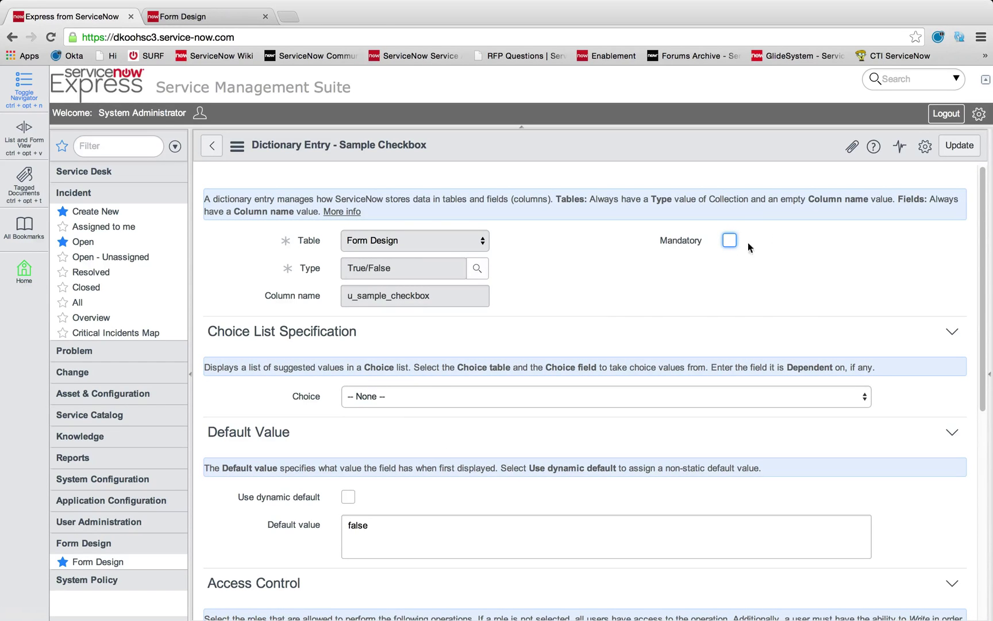
left_click(729, 240)
left_click(959, 146)
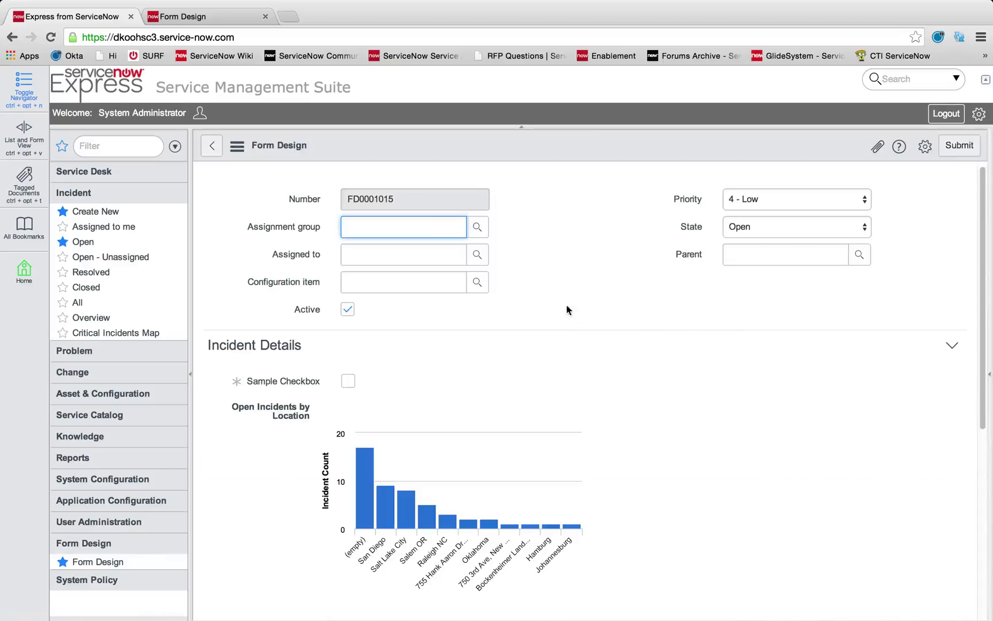
left_click(561, 305)
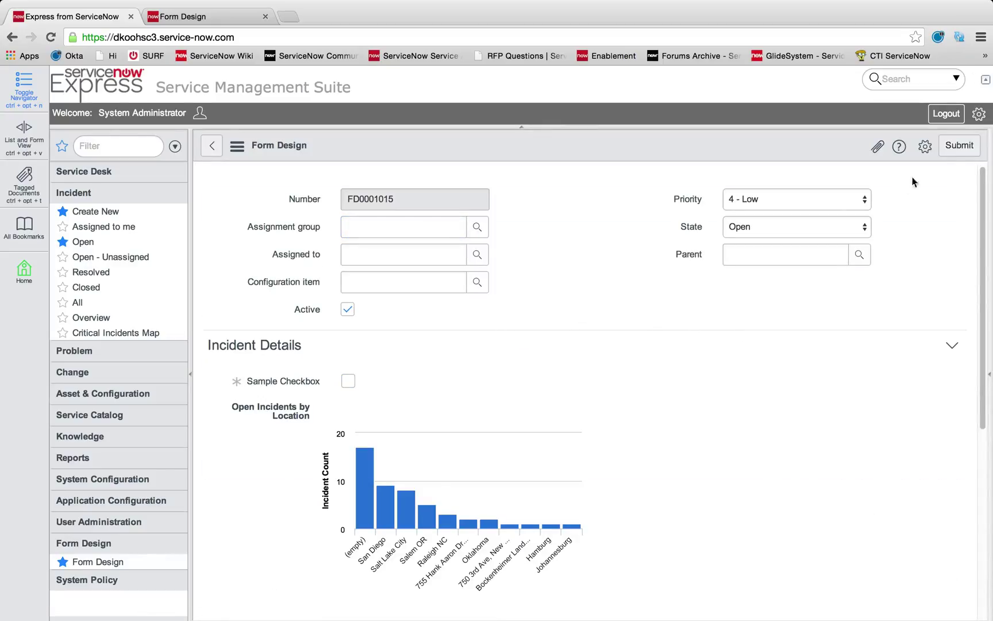
Submit the new Form Design record and reopen FD0001015 from the list.
left_click(958, 153)
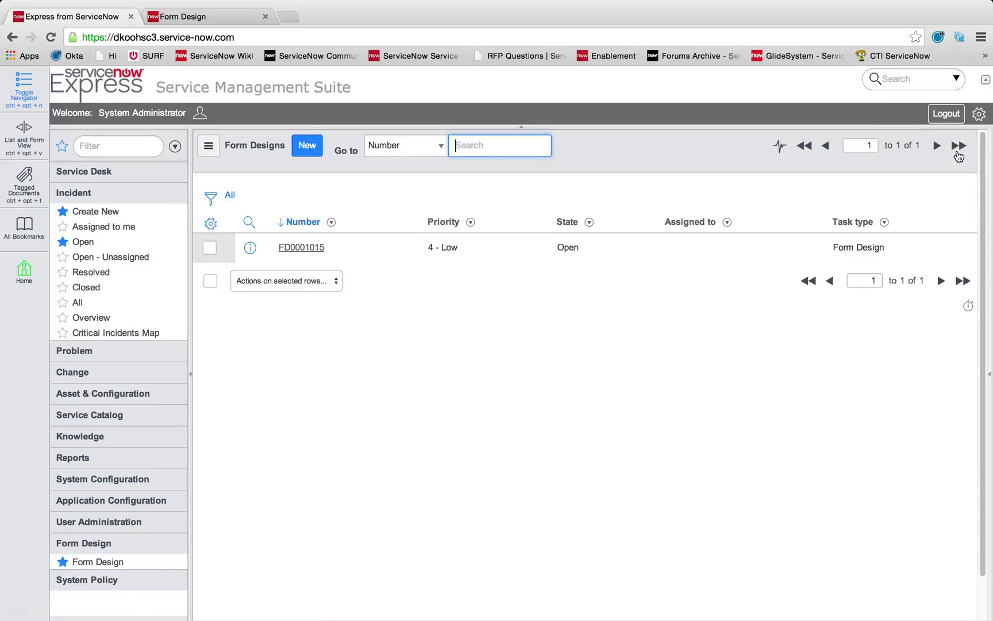
left_click(301, 248)
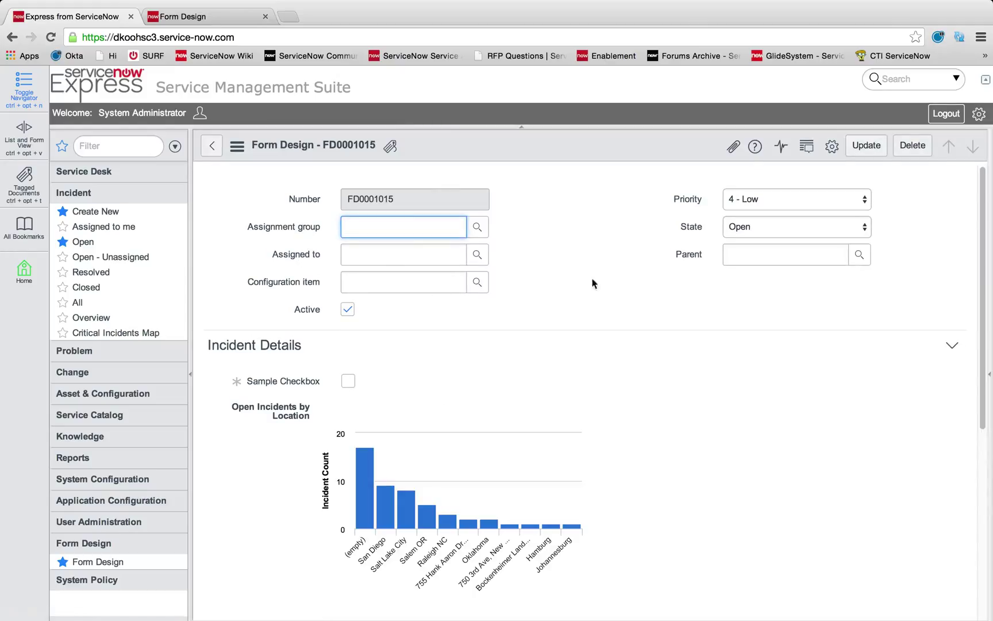
left_click(579, 260)
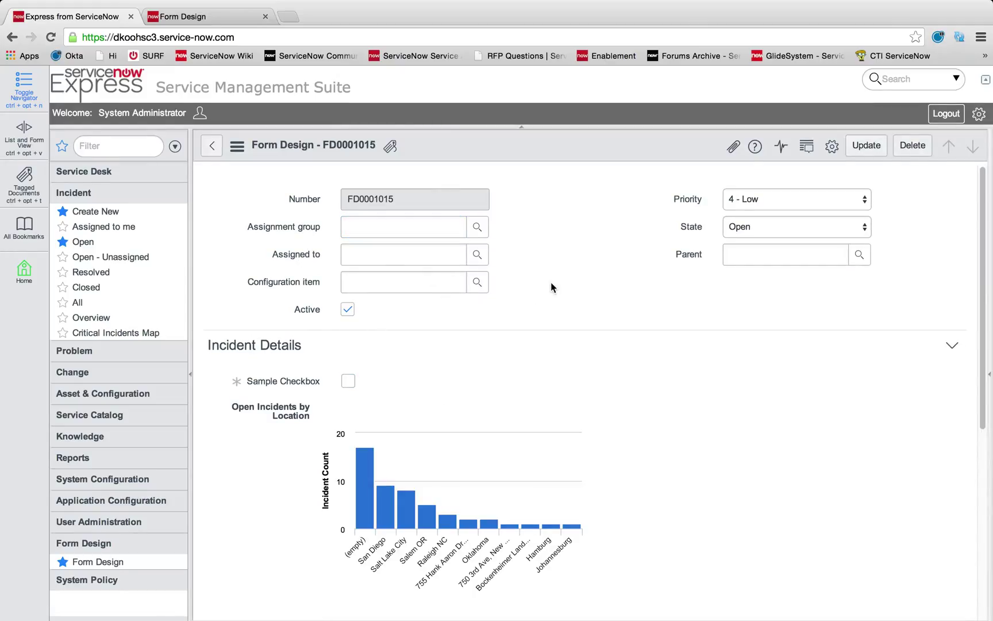
scroll(551, 280, "down", 6)
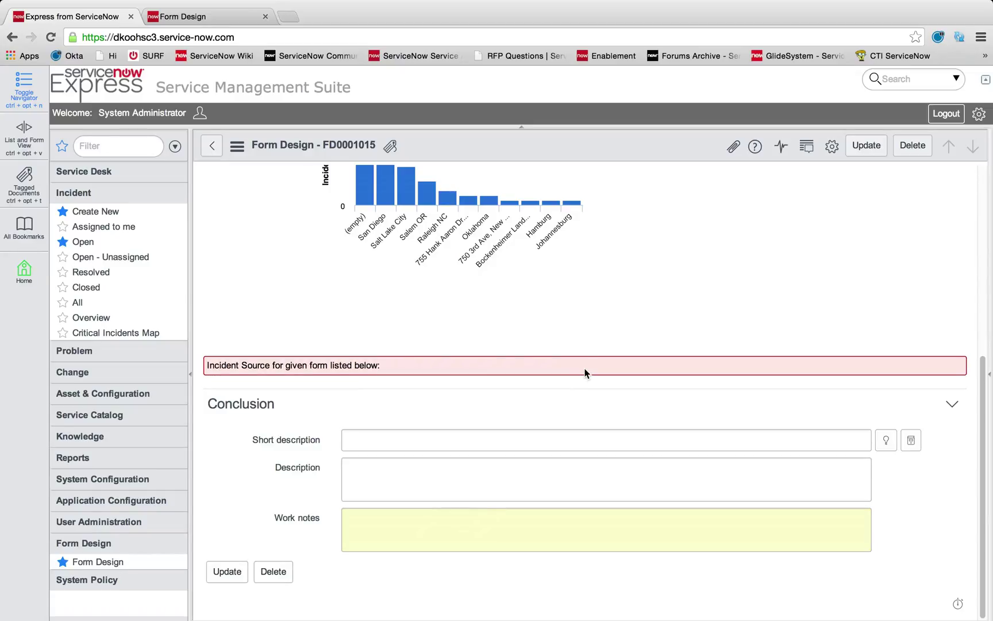
scroll(585, 372, "up", 6)
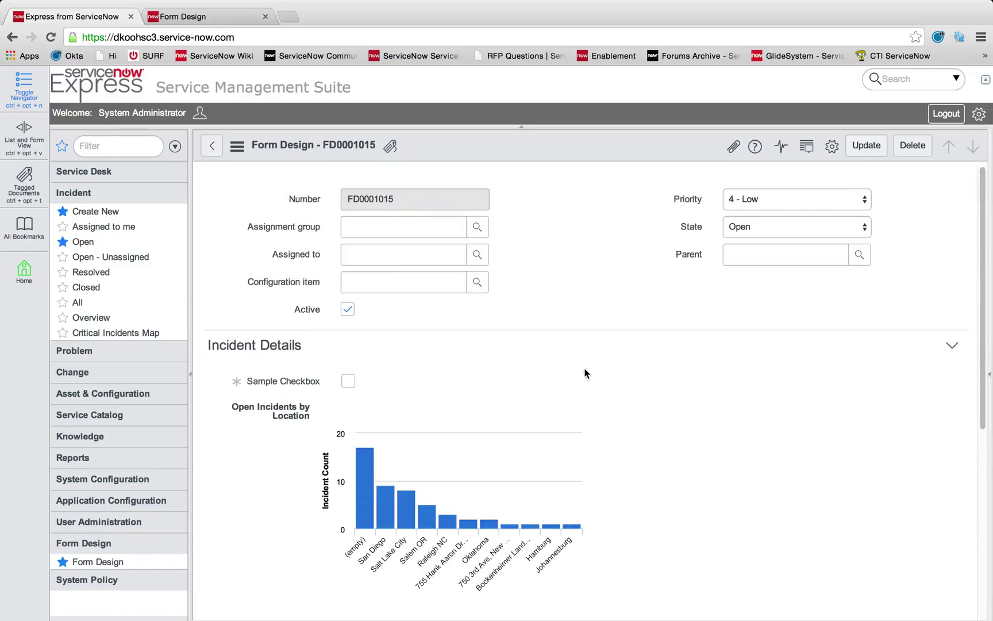